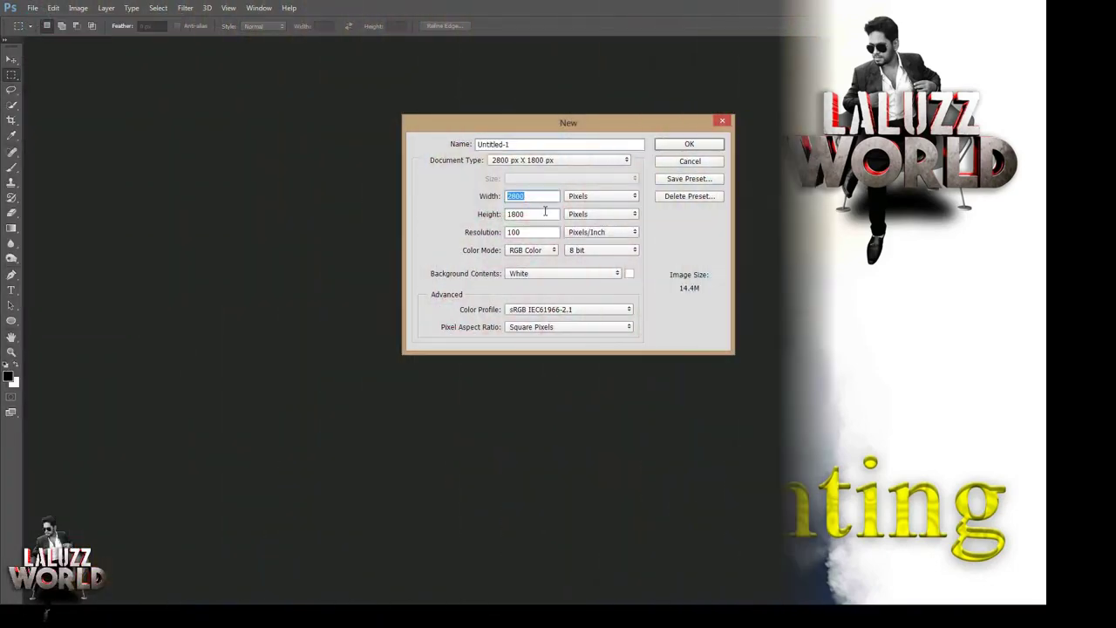
Create a new white-background document, entering 21400 for its pixel size
{"action": "type", "text": "2"}
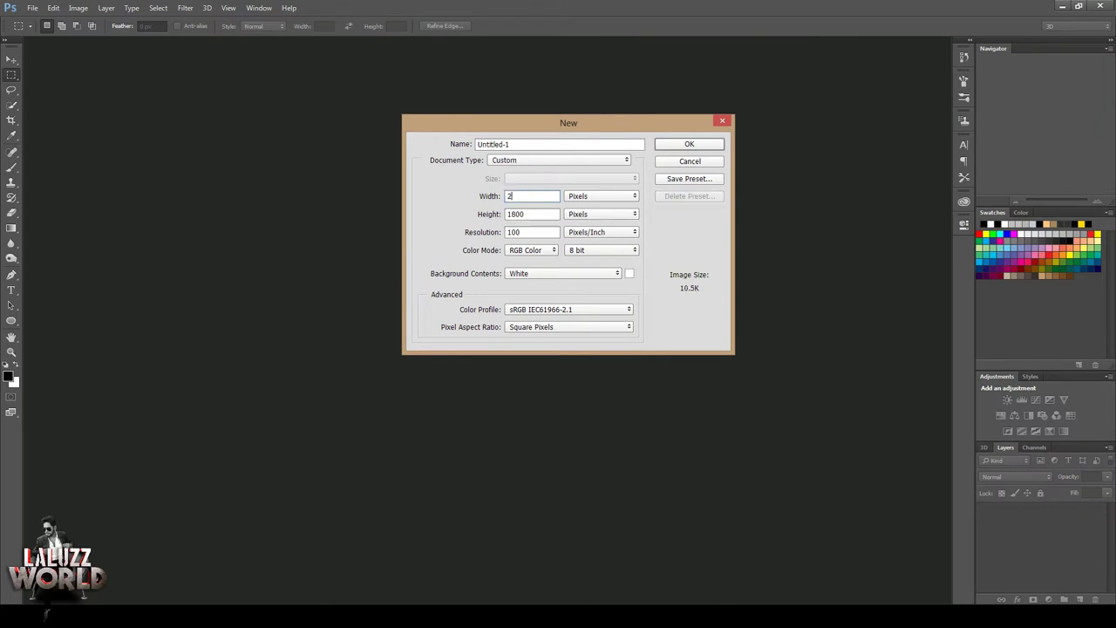
{"action": "type", "text": "1400"}
{"action": "key", "text": "Return"}
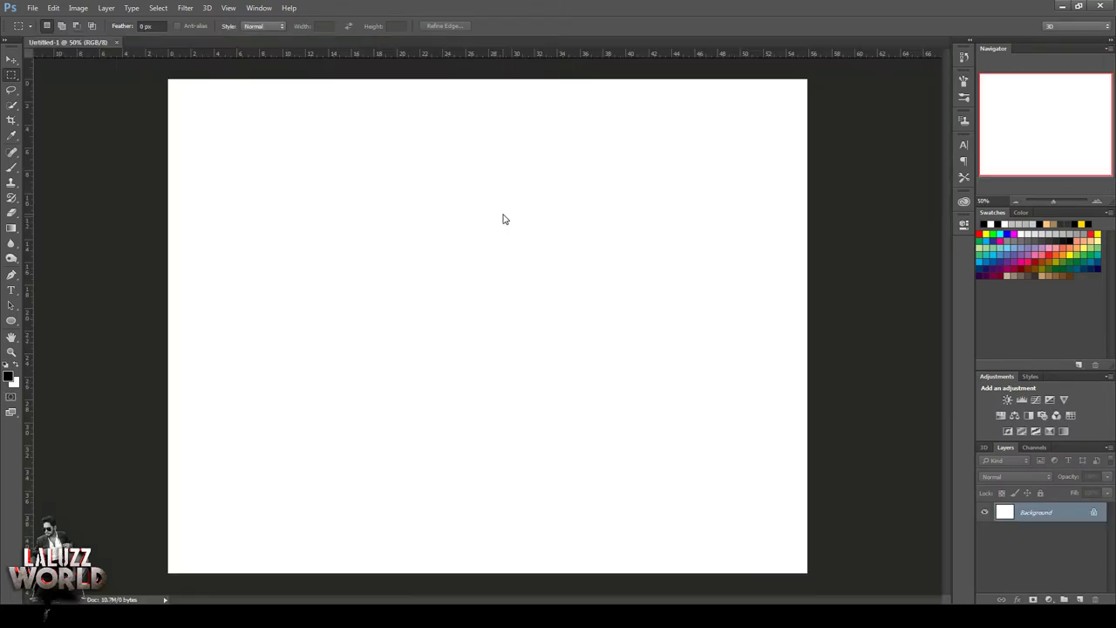
Open the portrait photo
{"action": "left_click", "coordinate": [32, 8]}
{"action": "left_click", "coordinate": [35, 32]}
{"action": "left_click", "coordinate": [461, 294]}
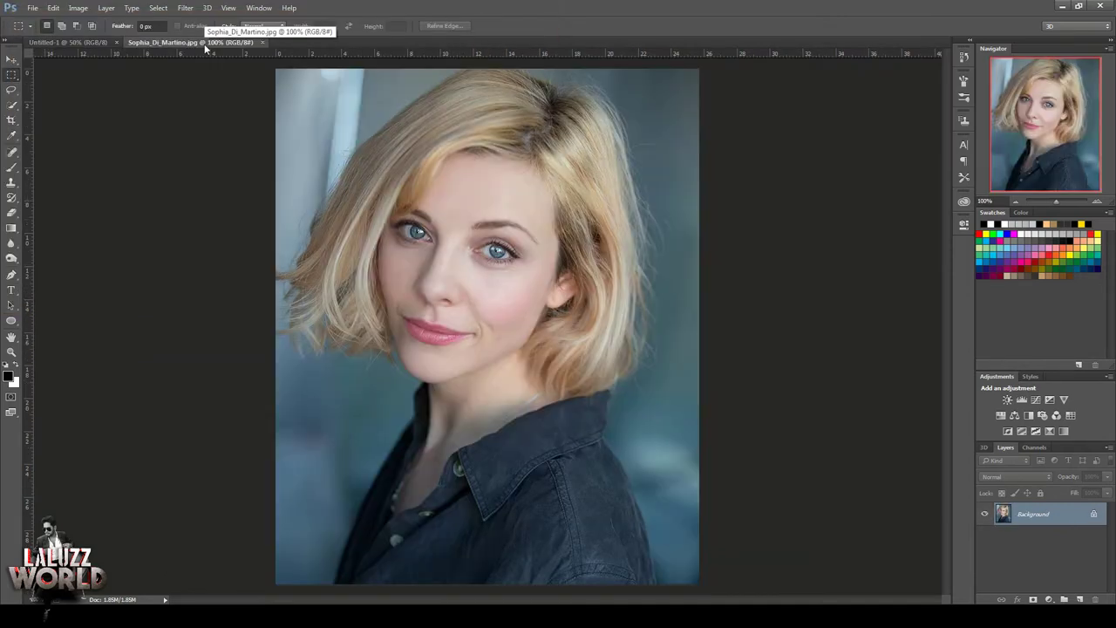
Trace the woman's outline with the Pen tool along collar, neck and shoulder
{"action": "key", "text": "p"}
{"action": "left_click_drag", "start_coordinate": [372, 450], "coordinate": [413, 417]}
{"action": "key", "text": "ctrl+plus"}
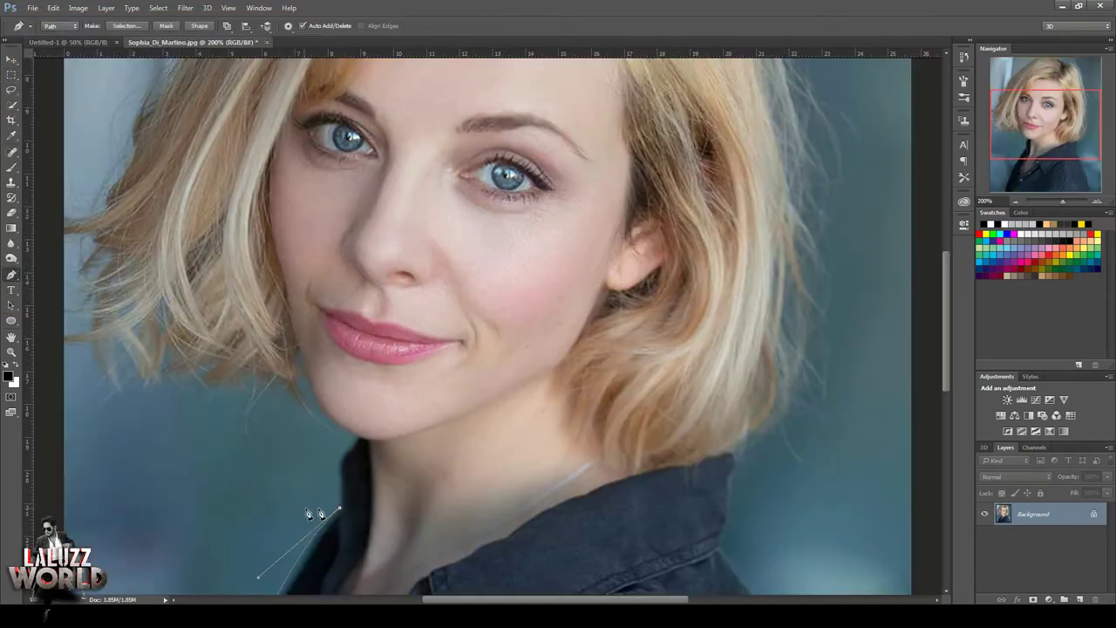
{"action": "scroll", "coordinate": [307, 513], "scroll_direction": "down", "scroll_amount": 5}
{"action": "left_click_drag", "start_coordinate": [354, 259], "coordinate": [353, 219]}
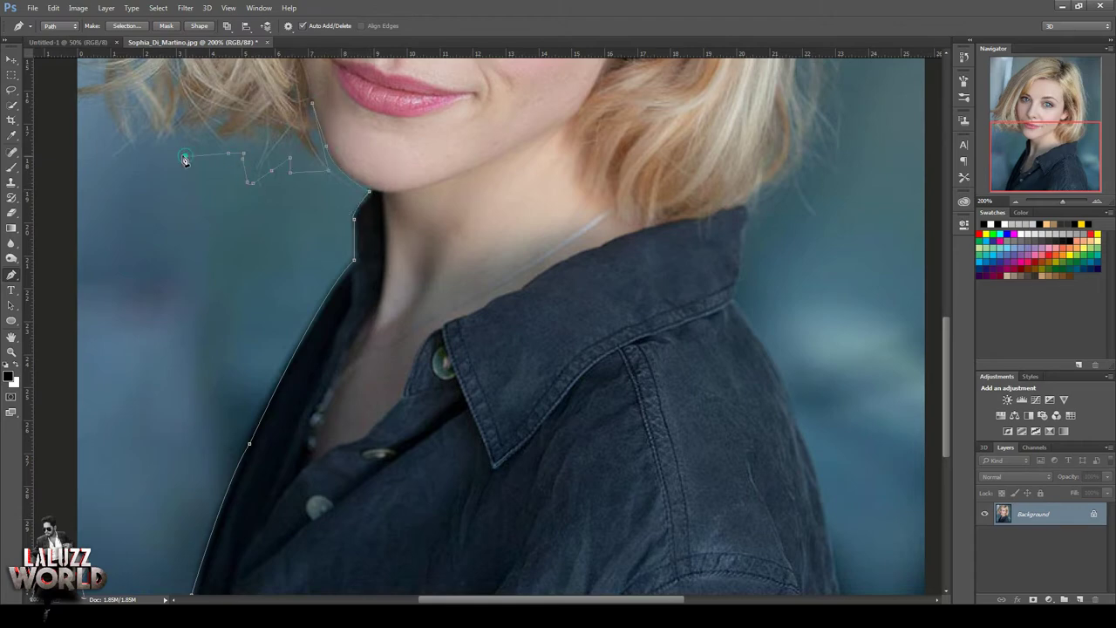
{"action": "left_click_drag", "start_coordinate": [72, 84], "coordinate": [88, 430]}
{"action": "key", "text": "ctrl+minus"}
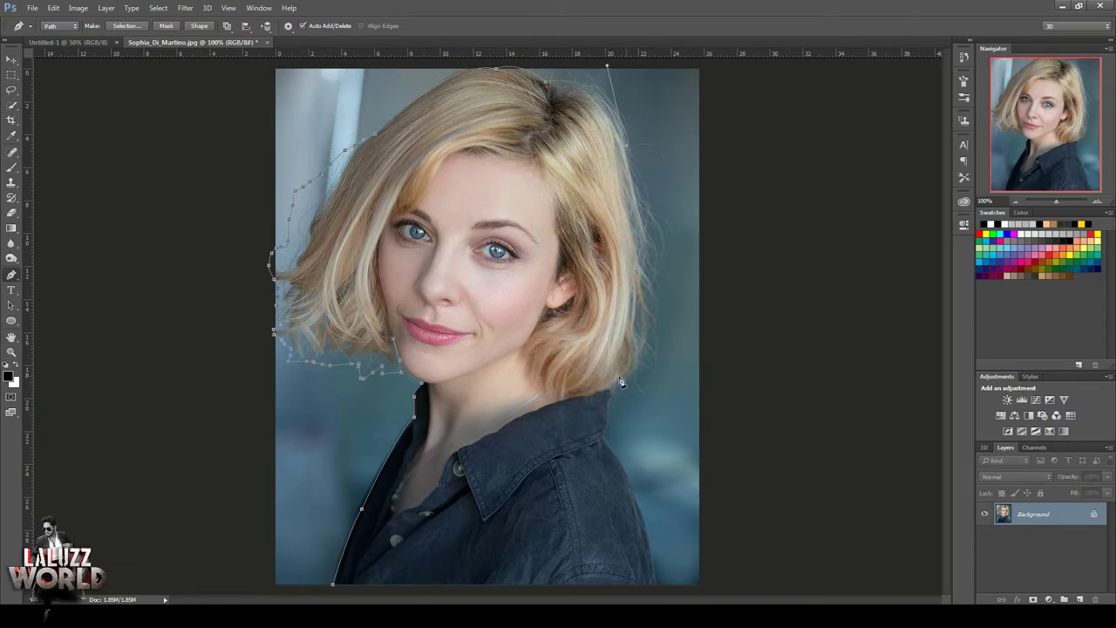
{"action": "key", "text": "ctrl+plus"}
{"action": "key", "text": "ctrl+plus"}
{"action": "left_click_drag", "start_coordinate": [749, 464], "coordinate": [758, 548]}
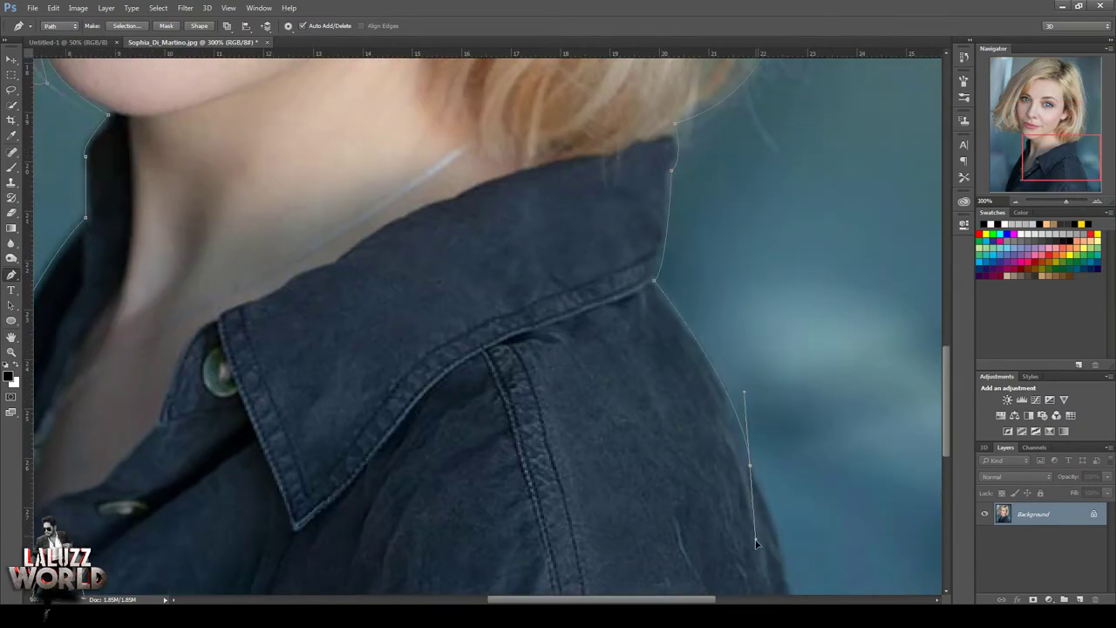
{"action": "left_click_drag", "start_coordinate": [809, 467], "coordinate": [816, 578]}
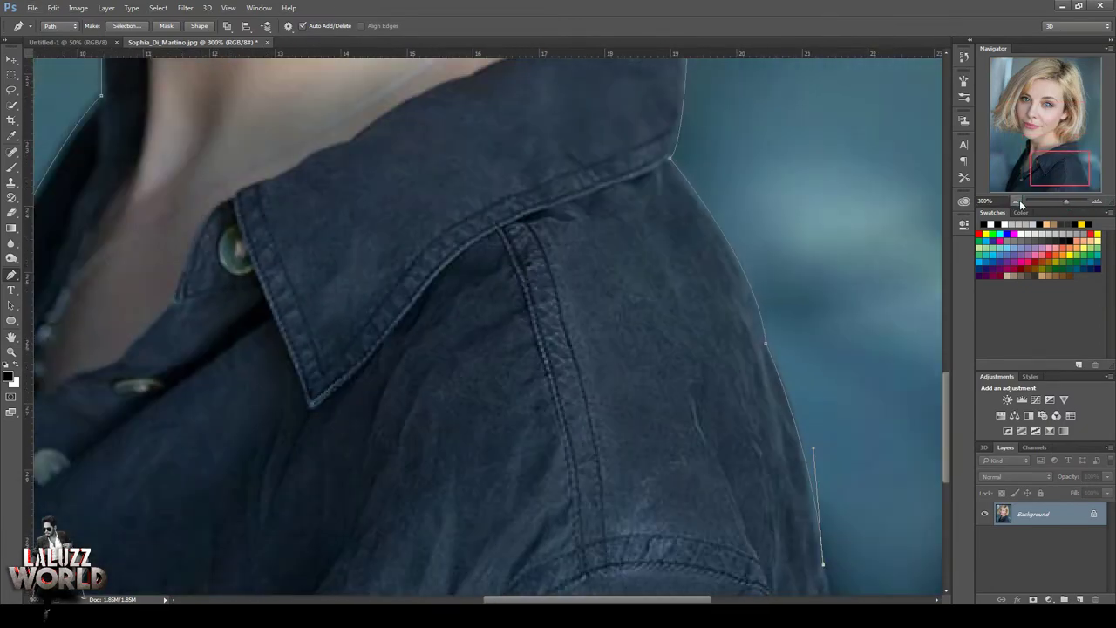
Load the traced path as a selection and unlock the background layer
{"action": "key", "text": "ctrl+Return"}
{"action": "left_click", "coordinate": [1015, 201]}
{"action": "left_click_drag", "start_coordinate": [1059, 174], "coordinate": [1022, 111]}
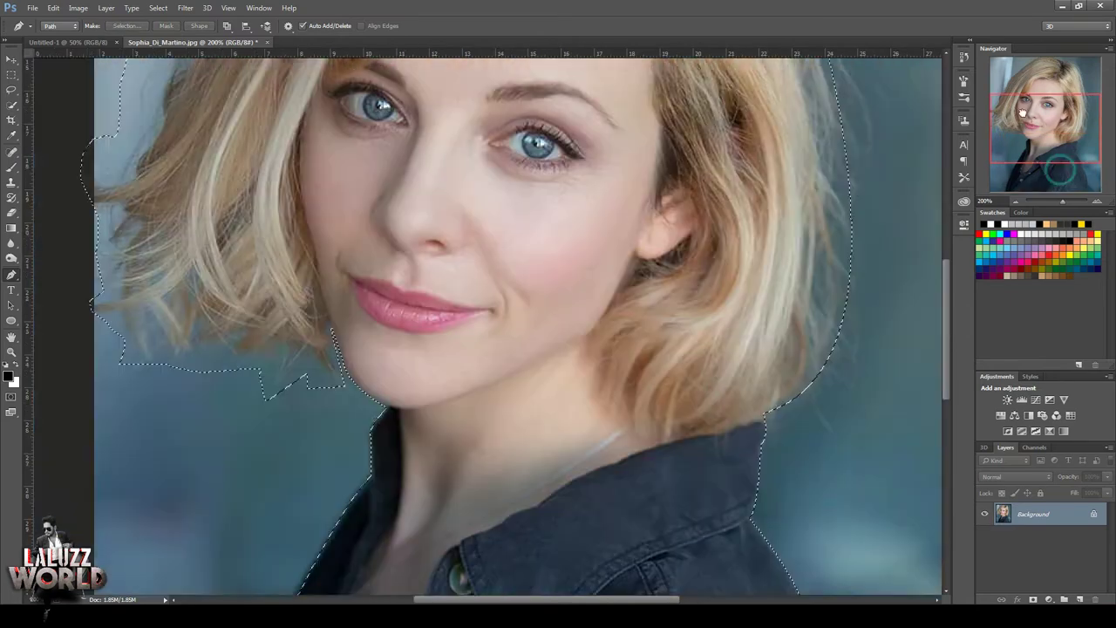
{"action": "left_click", "coordinate": [1015, 200]}
Add a layer mask from the selection and refine its hair edges twice with Refine Mask
{"action": "left_click", "coordinate": [1033, 599]}
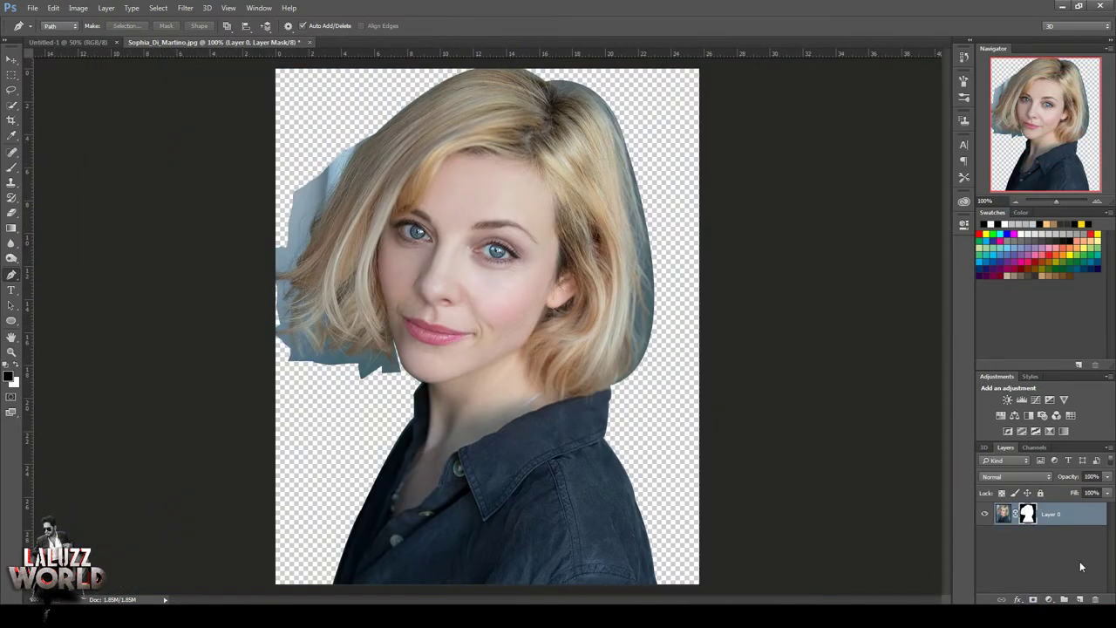
{"action": "key", "text": "ctrl+alt+r"}
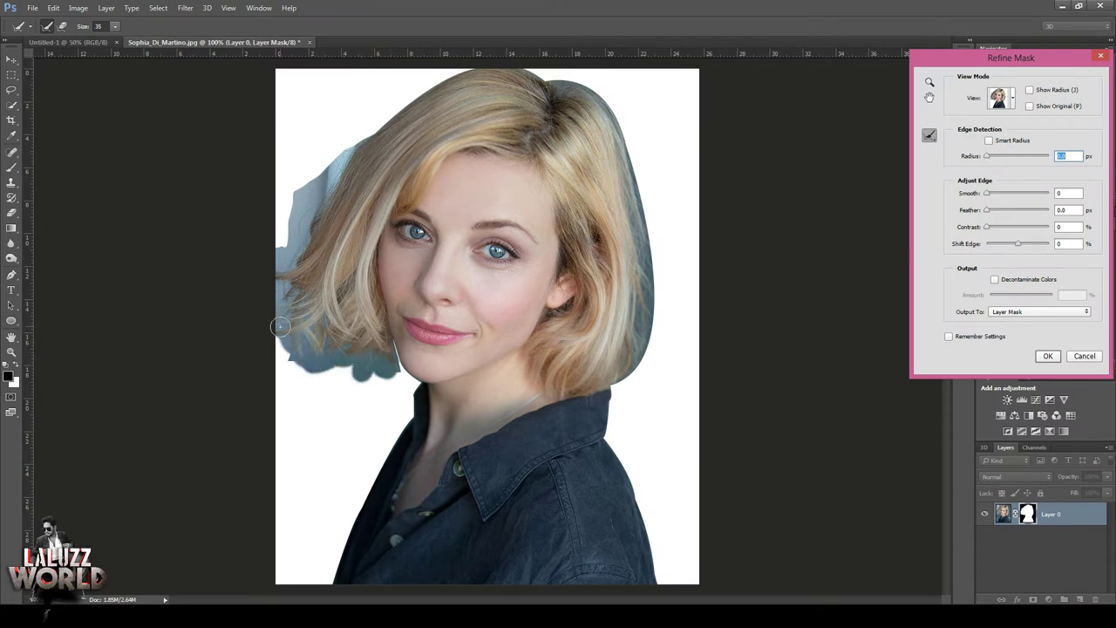
{"action": "mouse_move", "coordinate": [340, 167]}
{"action": "left_mouse_down"}
{"action": "mouse_move", "coordinate": [363, 124]}
{"action": "mouse_move", "coordinate": [626, 179]}
{"action": "left_mouse_up"}
{"action": "left_click_drag", "start_coordinate": [628, 368], "coordinate": [655, 251]}
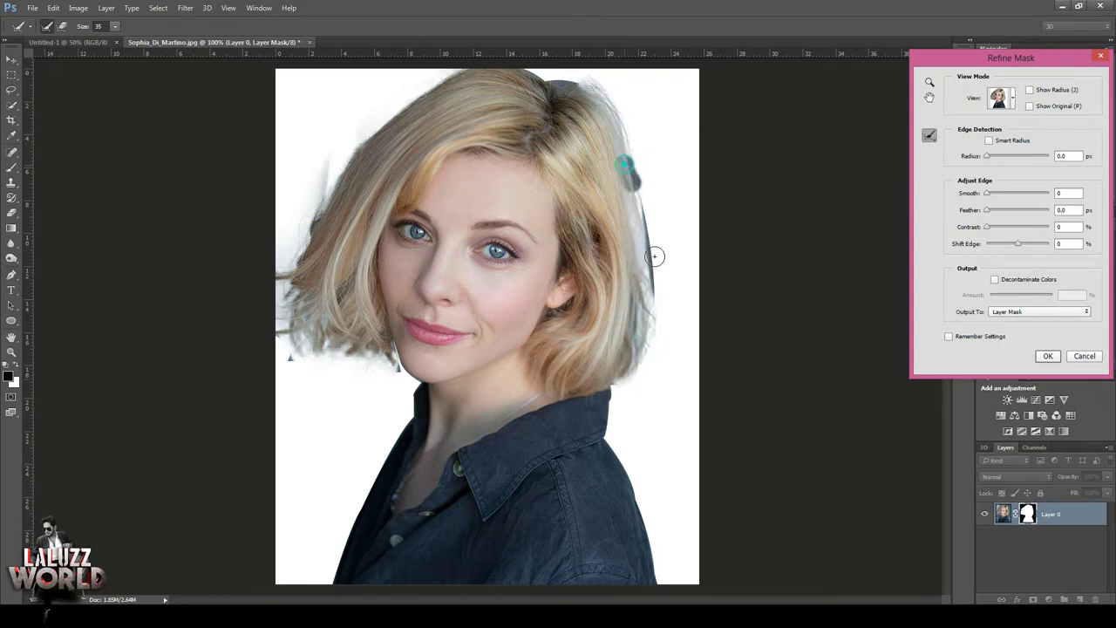
{"action": "left_click", "coordinate": [1047, 355]}
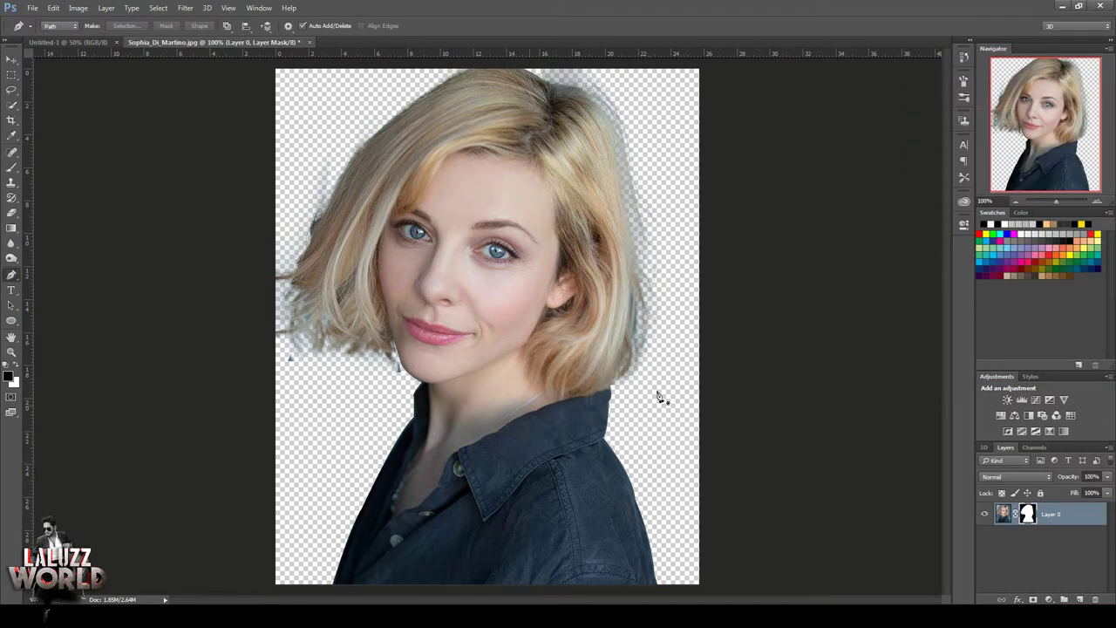
{"action": "key", "text": "ctrl+alt+r"}
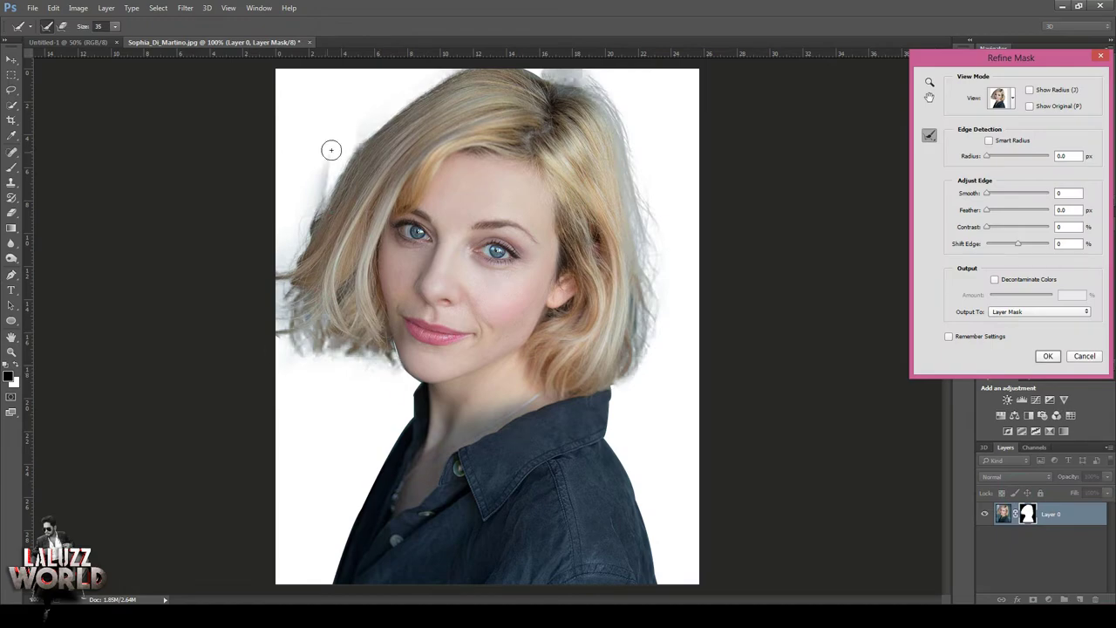
{"action": "left_click", "coordinate": [1052, 355]}
Move the cut-out portrait into Untitled-1, close the photo unsaved, and centre it
{"action": "left_click_drag", "start_coordinate": [176, 42], "coordinate": [375, 80]}
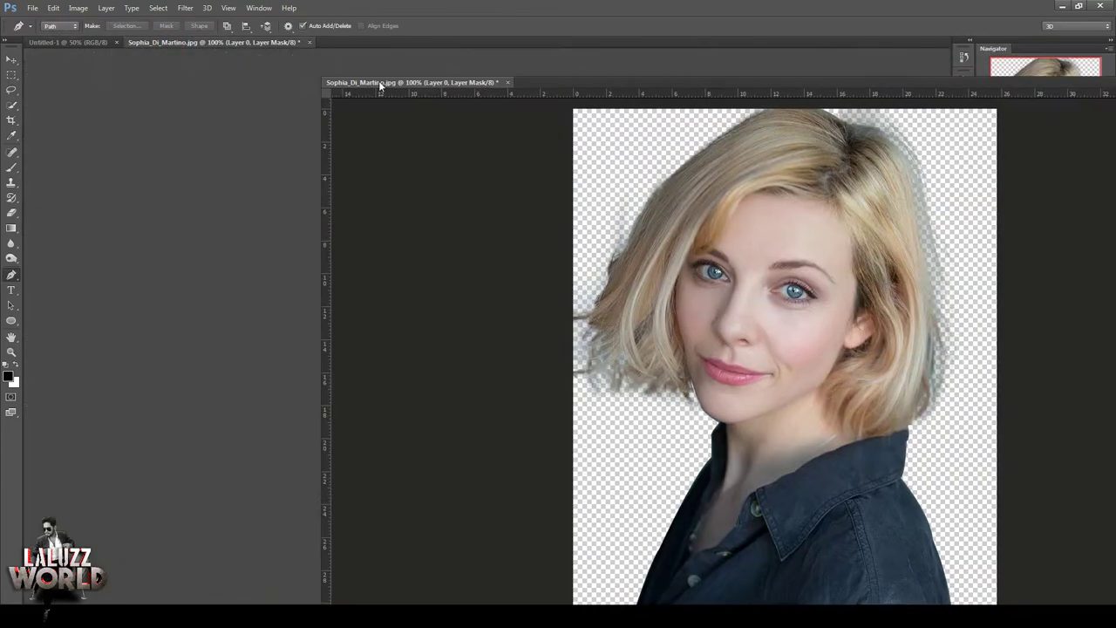
{"action": "key", "text": "v"}
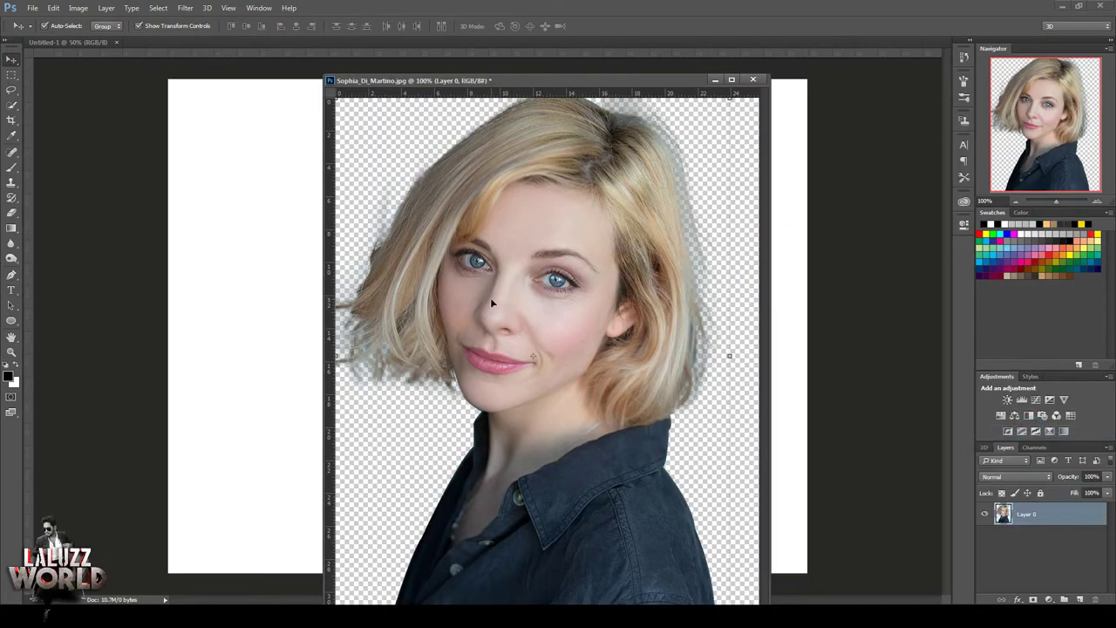
{"action": "left_click_drag", "start_coordinate": [479, 481], "coordinate": [253, 392]}
{"action": "key", "text": "ctrl+w"}
{"action": "left_click", "coordinate": [565, 228]}
{"action": "left_click_drag", "start_coordinate": [198, 286], "coordinate": [416, 244]}
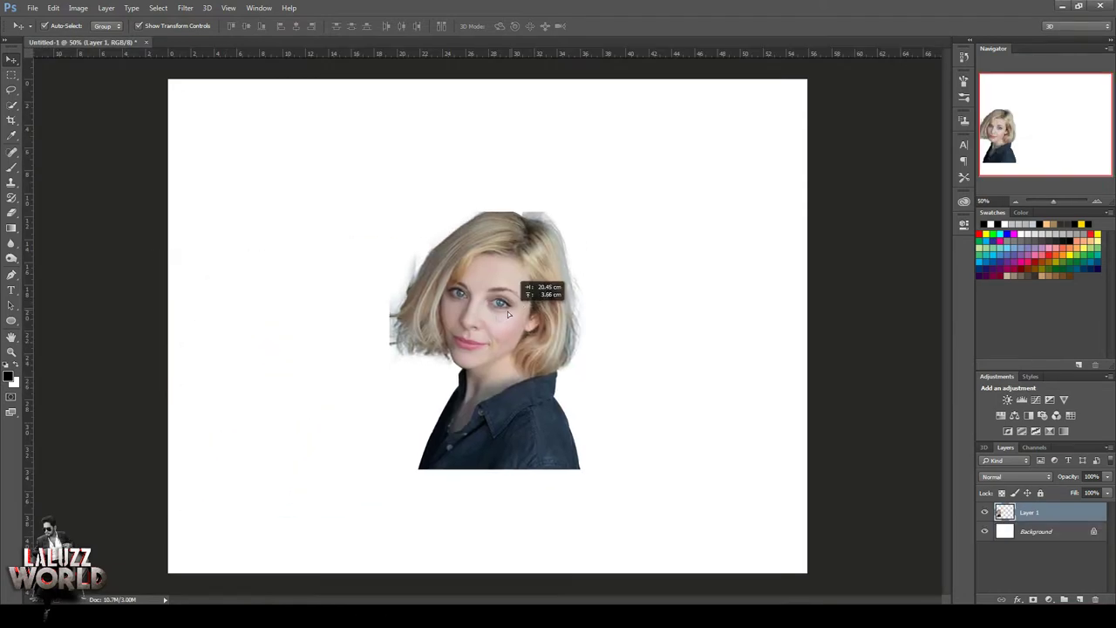
Scale Layer 1 up to about 163% to fill the canvas
{"action": "key", "text": "ctrl+t"}
{"action": "mouse_move", "coordinate": [585, 211]}
{"action": "left_mouse_down"}
{"action": "mouse_move", "coordinate": [667, 111]}
{"action": "mouse_move", "coordinate": [659, 122]}
{"action": "left_mouse_up"}
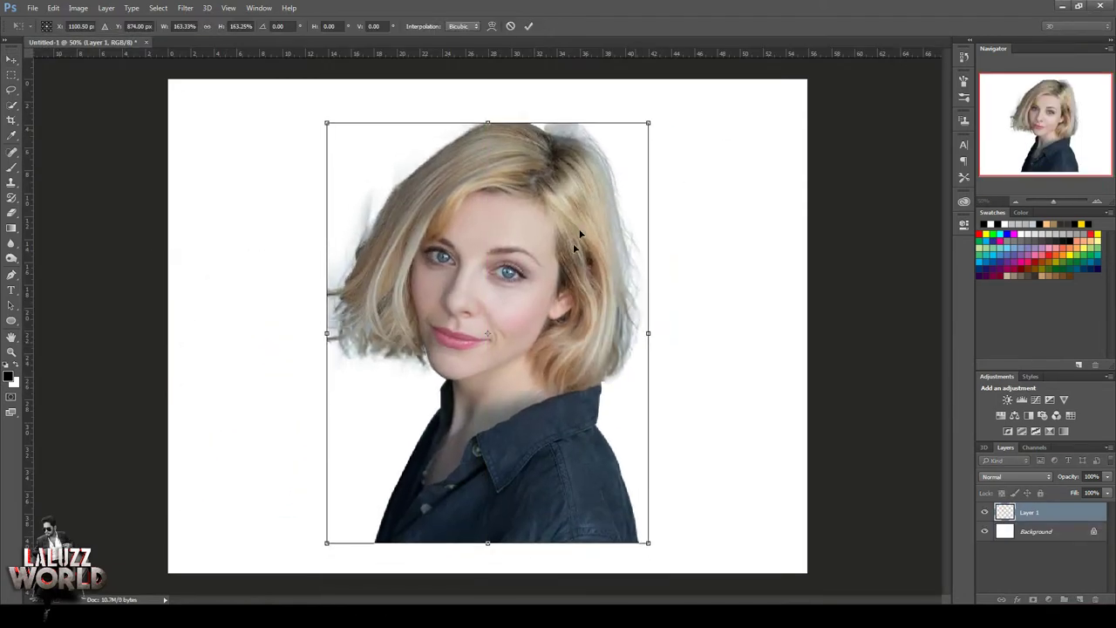
{"action": "key", "text": "Return"}
{"action": "left_click", "coordinate": [1098, 202]}
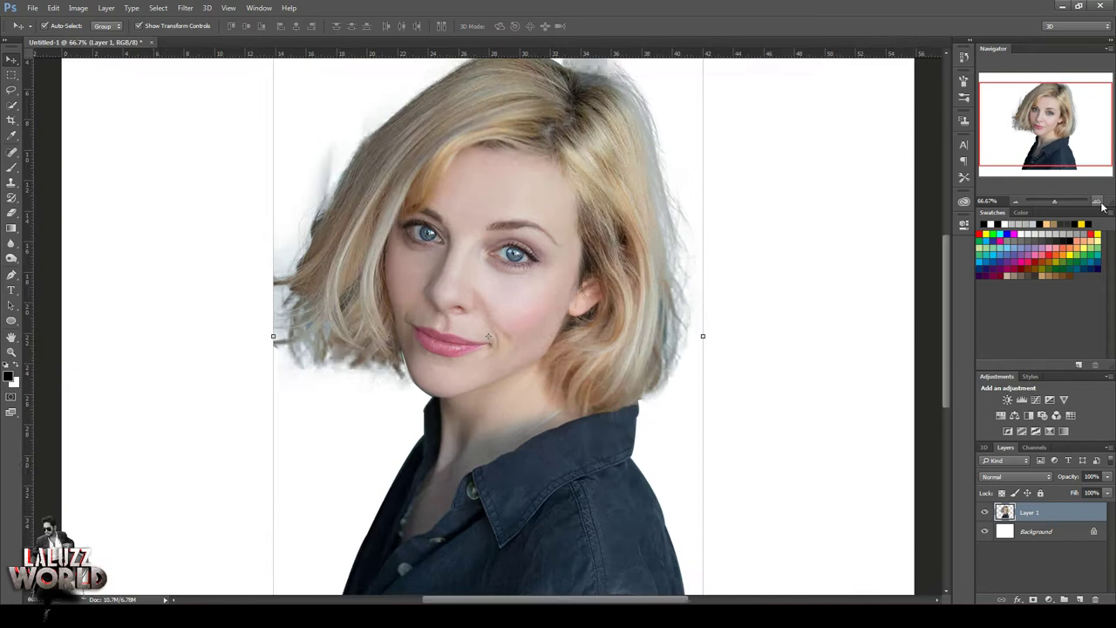
Apply Unsharp Mask (62%, 42.3 px, 97), duplicate as Layer 1 copy, and hide Layer 1
{"action": "left_click", "coordinate": [183, 8]}
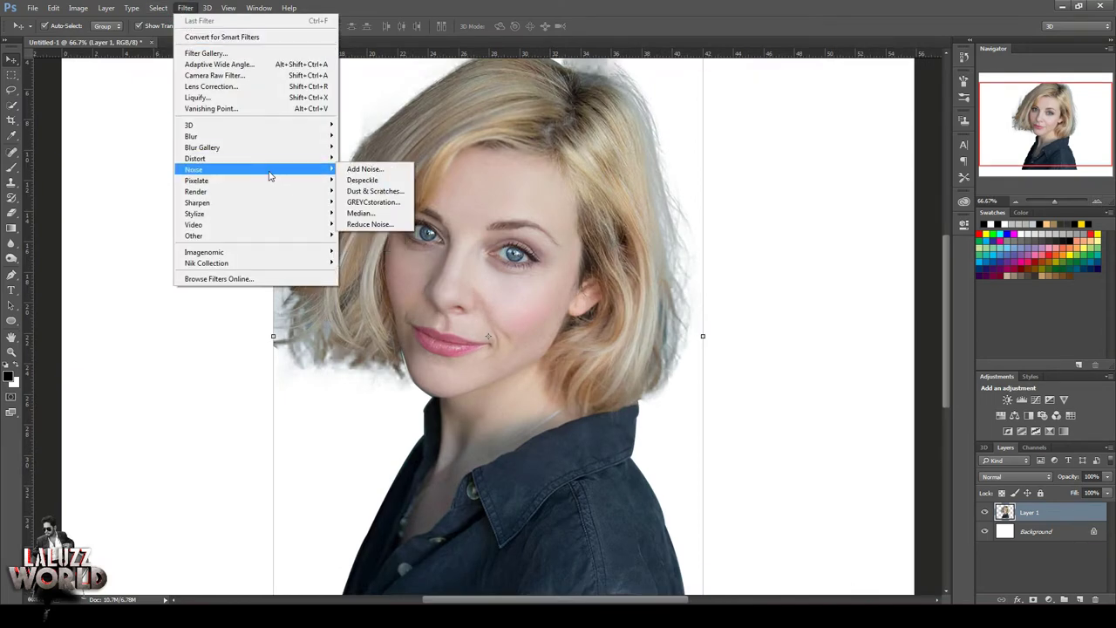
{"action": "mouse_move", "coordinate": [197, 202]}
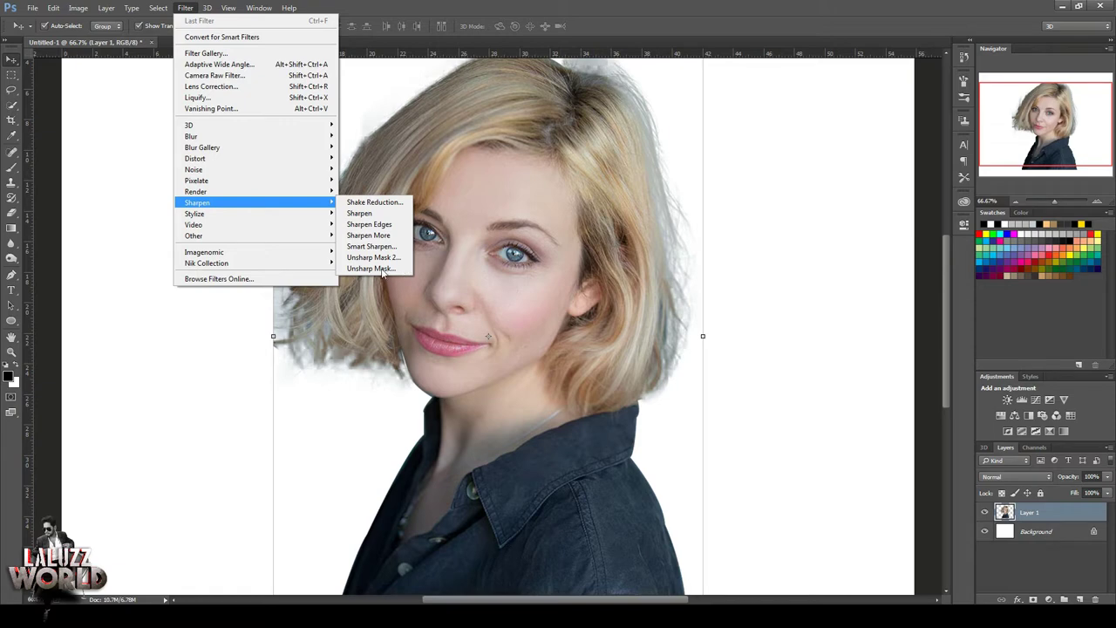
{"action": "left_click", "coordinate": [372, 269]}
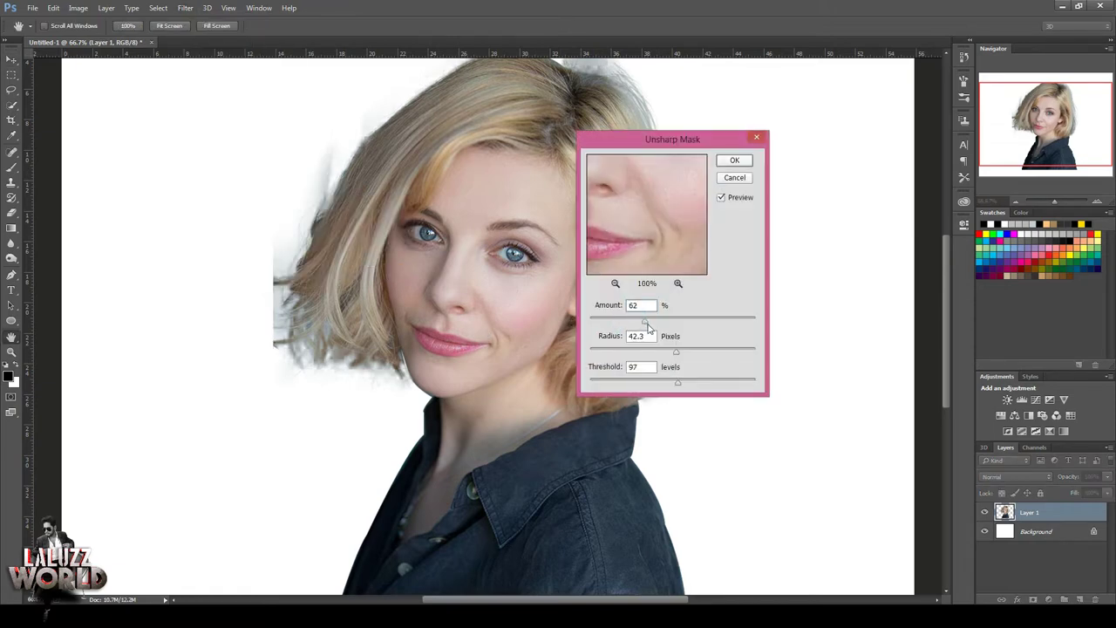
{"action": "left_click", "coordinate": [733, 160]}
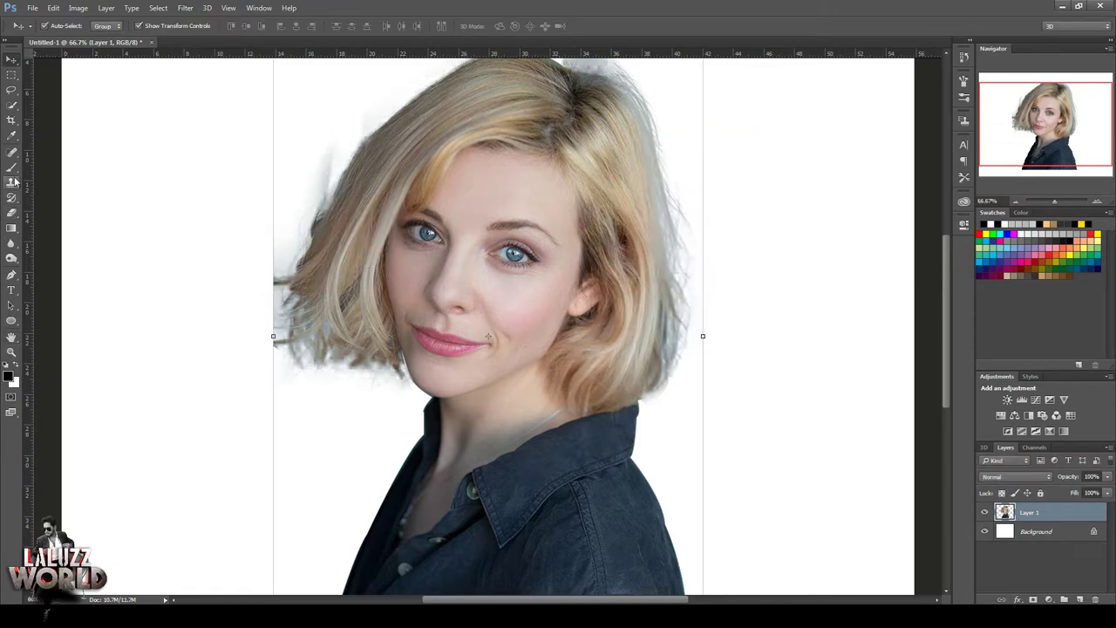
{"action": "left_click_drag", "start_coordinate": [1028, 512], "coordinate": [1079, 599]}
{"action": "left_click", "coordinate": [985, 532]}
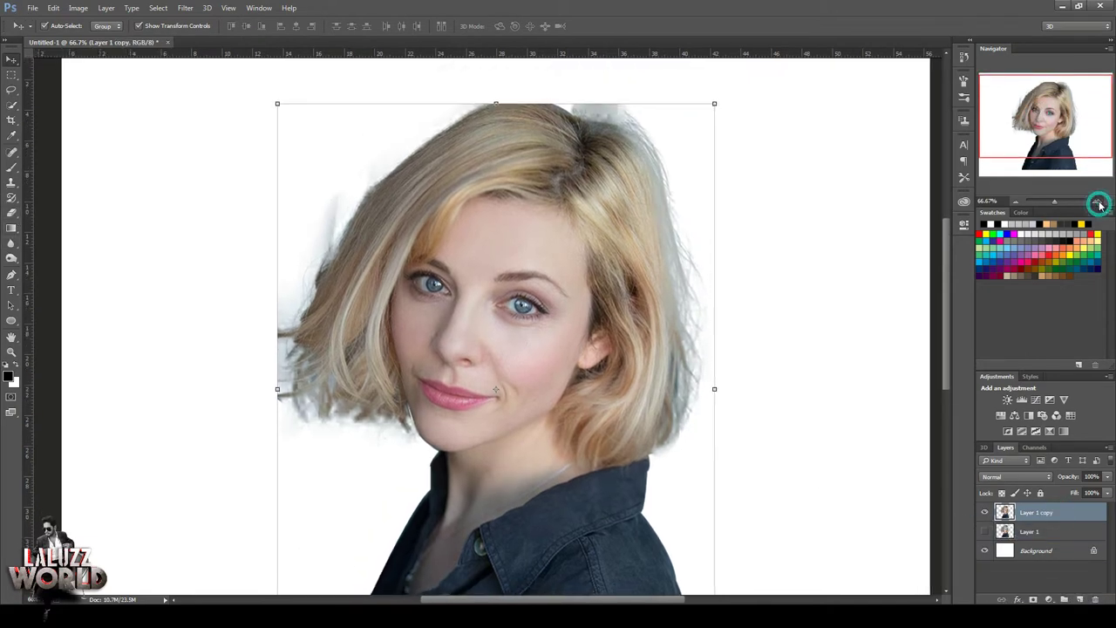
Select the Smudge tool at 26% strength with a 25 px brush, zoomed on the face
{"action": "key", "text": "ctrl+1"}
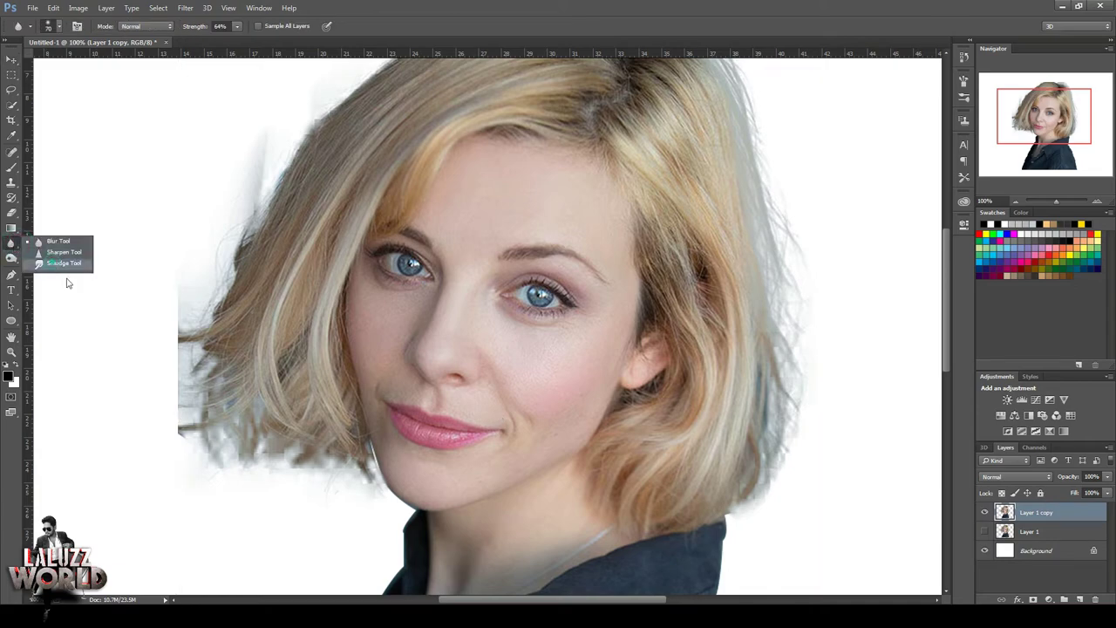
{"action": "left_click", "coordinate": [70, 262]}
{"action": "left_click", "coordinate": [59, 26]}
{"action": "double_click", "coordinate": [101, 146]}
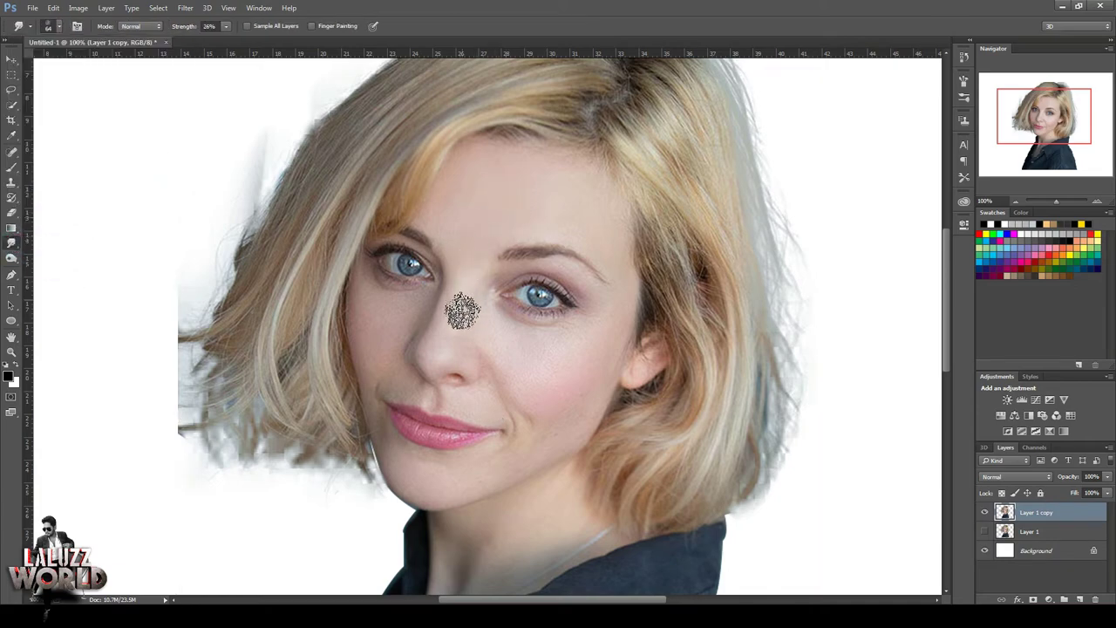
{"action": "key", "text": "ctrl+plus"}
{"action": "key", "text": "ctrl+plus"}
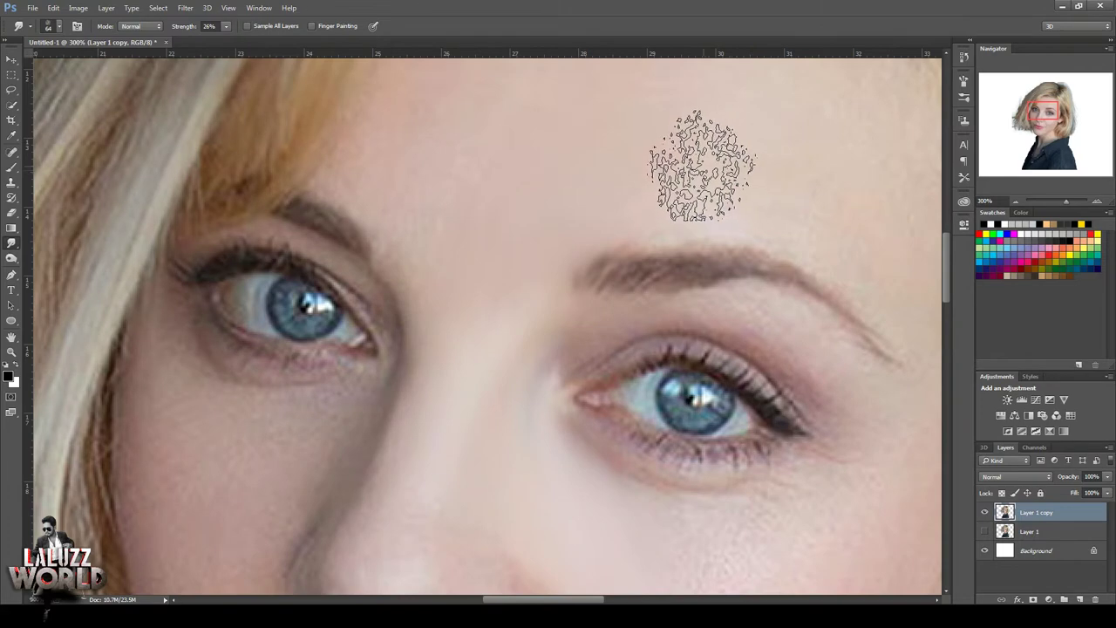
{"action": "left_click", "coordinate": [1018, 201]}
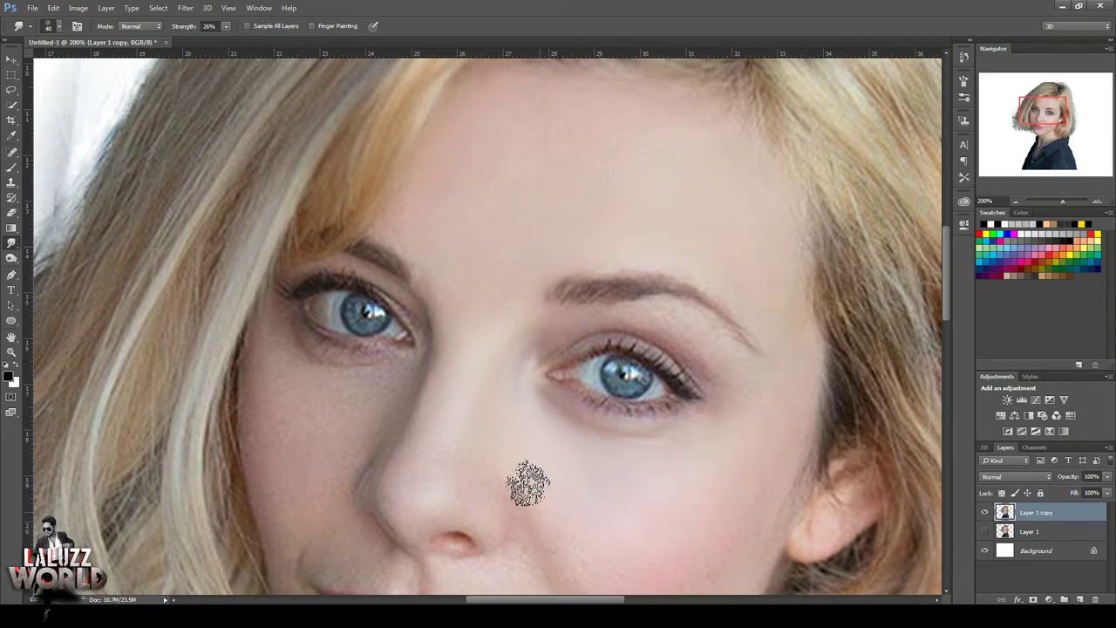
{"action": "key", "text": "bracketleft"}
{"action": "key", "text": "bracketleft"}
{"action": "key", "text": "bracketleft"}
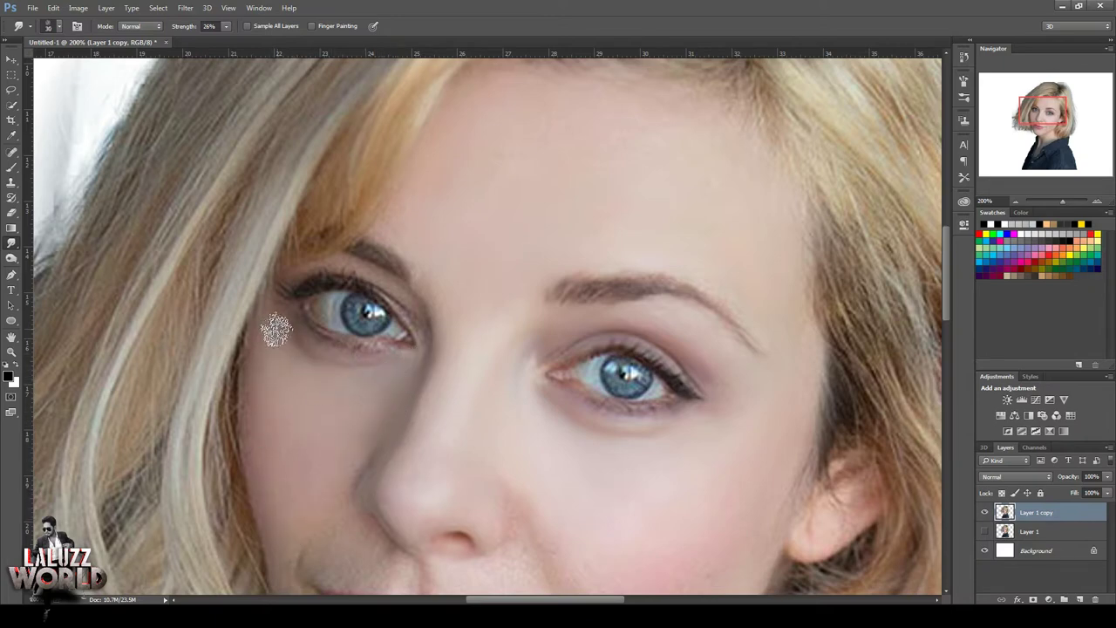
{"action": "key", "text": "bracketleft"}
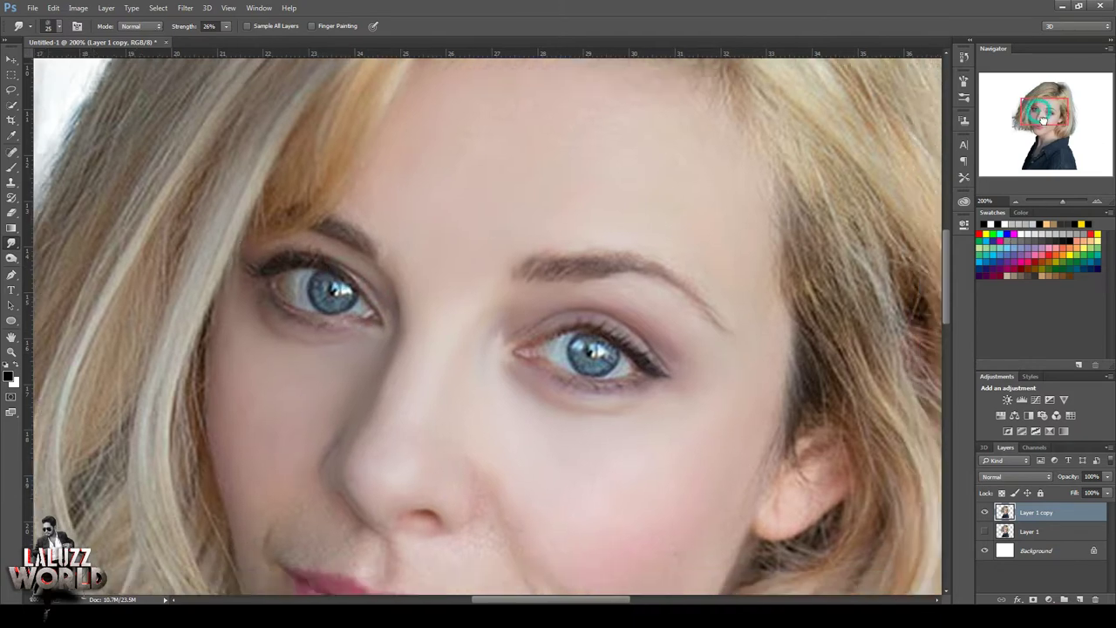
{"action": "left_click_drag", "start_coordinate": [592, 576], "coordinate": [468, 299]}
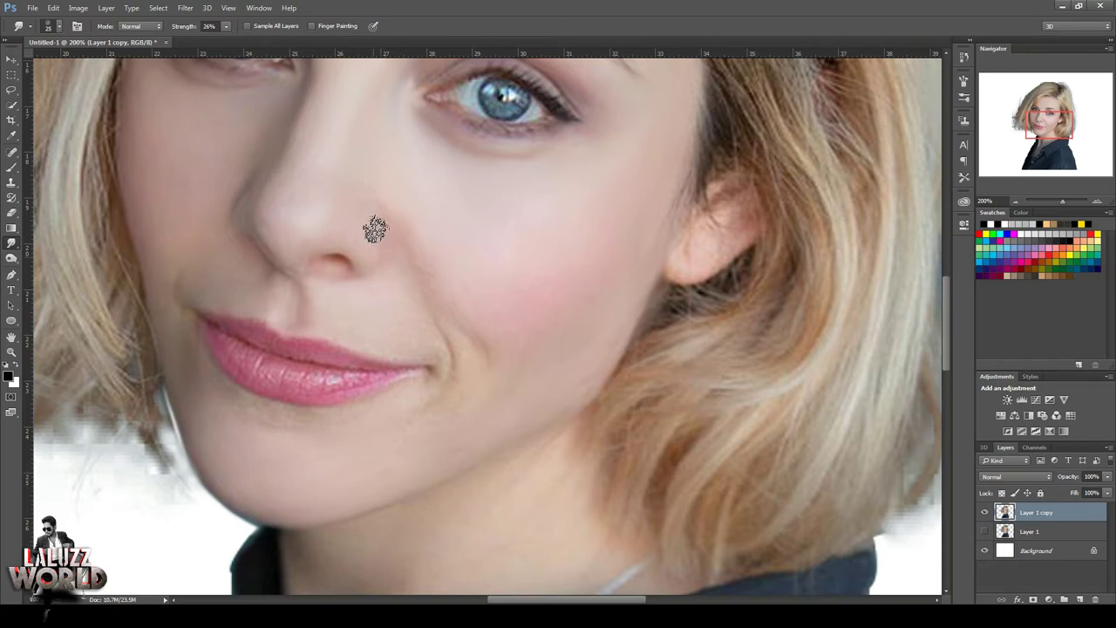
Smudge the skin at the mouth corner, beside the nose and on the lower cheek
{"action": "left_click_drag", "start_coordinate": [443, 336], "coordinate": [438, 418]}
{"action": "left_click_drag", "start_coordinate": [427, 308], "coordinate": [436, 383]}
{"action": "left_click", "coordinate": [393, 204]}
{"action": "left_click", "coordinate": [468, 438]}
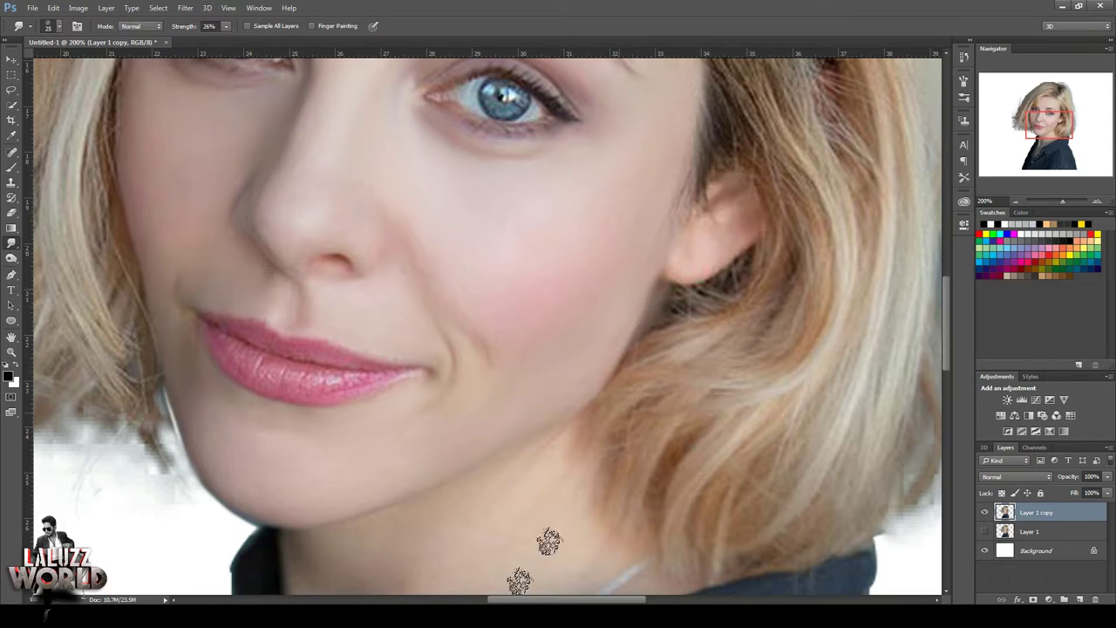
{"action": "left_click_drag", "start_coordinate": [921, 416], "coordinate": [921, 155]}
Replace the current brushes with the Digital-Painting-All-Brush set without saving the old ones
{"action": "left_click", "coordinate": [58, 29]}
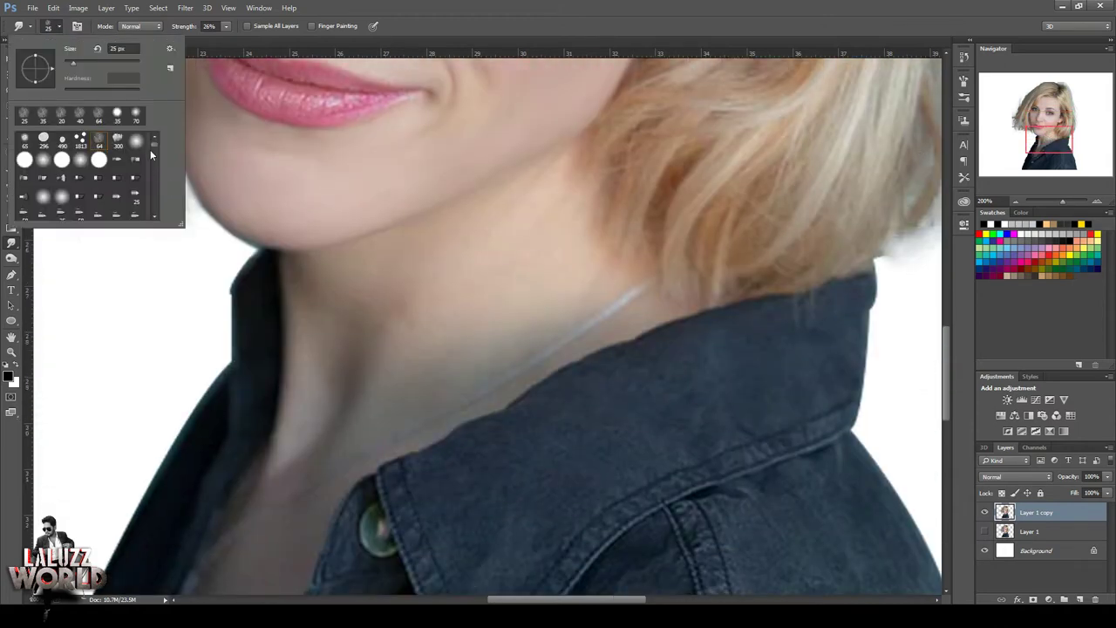
{"action": "scroll", "coordinate": [152, 148], "scroll_direction": "down", "scroll_amount": 5}
{"action": "scroll", "coordinate": [155, 179], "scroll_direction": "down", "scroll_amount": 3}
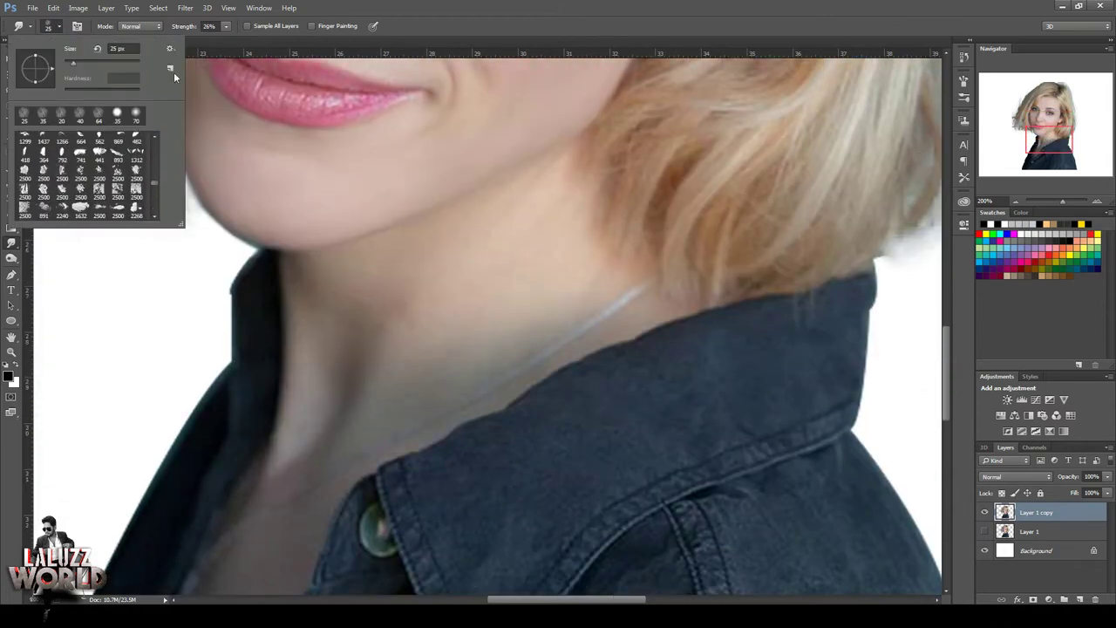
{"action": "left_click", "coordinate": [170, 48]}
{"action": "left_click", "coordinate": [262, 343]}
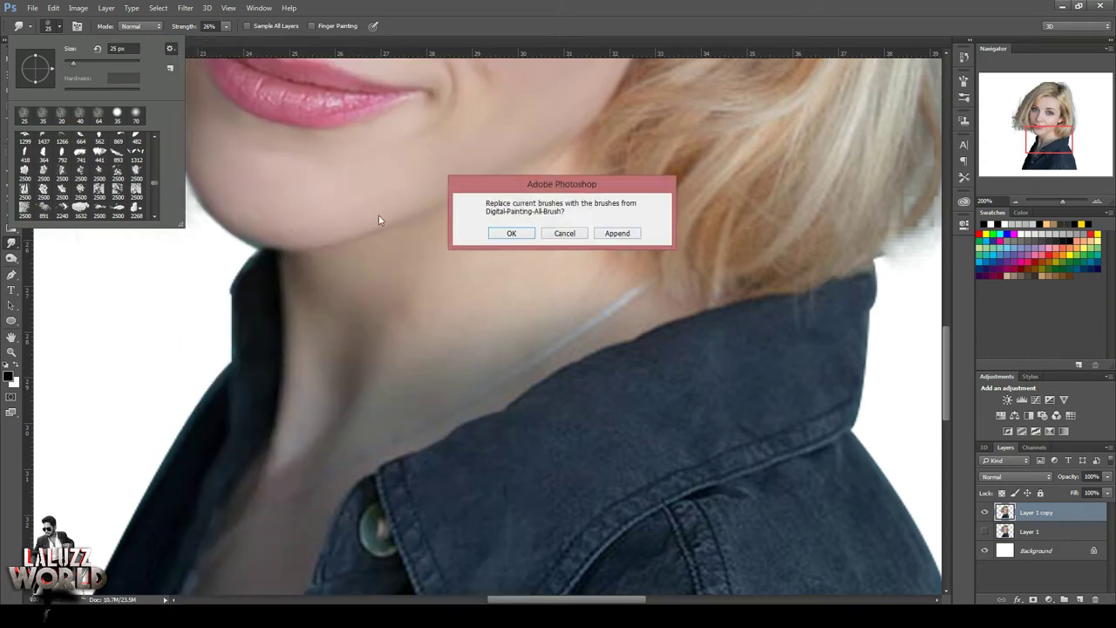
{"action": "left_click", "coordinate": [510, 231]}
{"action": "left_click", "coordinate": [511, 232]}
{"action": "left_click", "coordinate": [525, 330]}
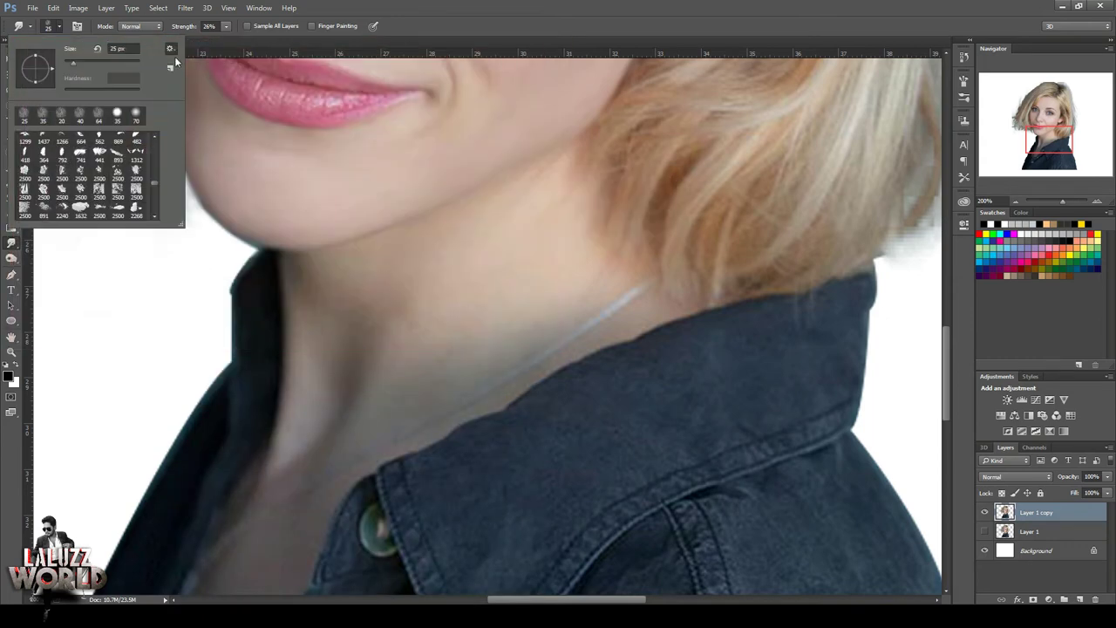
{"action": "left_click", "coordinate": [170, 48]}
{"action": "left_click", "coordinate": [262, 342]}
{"action": "left_click", "coordinate": [617, 234]}
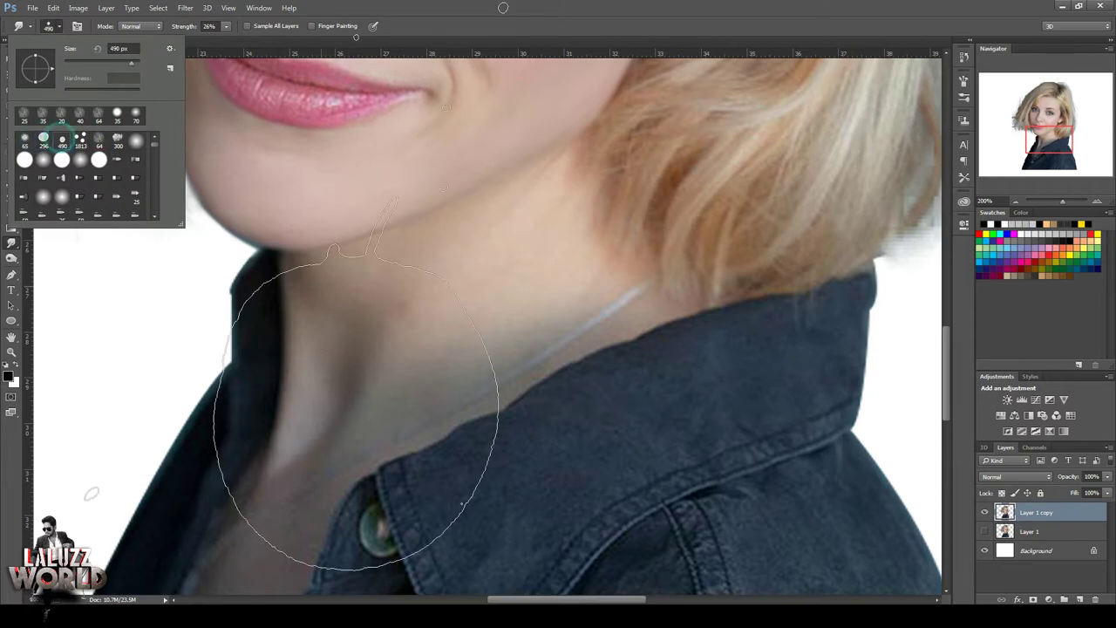
Choose the 490 px preset shrunk to 250 px, then the 90 px soft round brush
{"action": "double_click", "coordinate": [62, 159]}
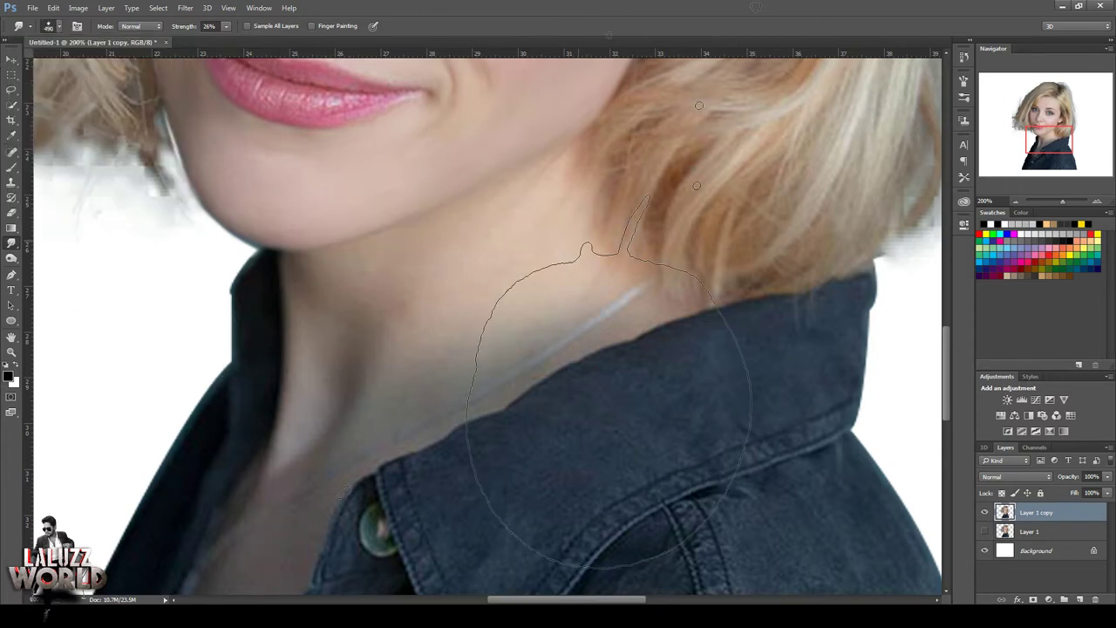
{"action": "key", "text": "bracketleft"}
{"action": "key", "text": "bracketleft"}
{"action": "key", "text": "bracketleft"}
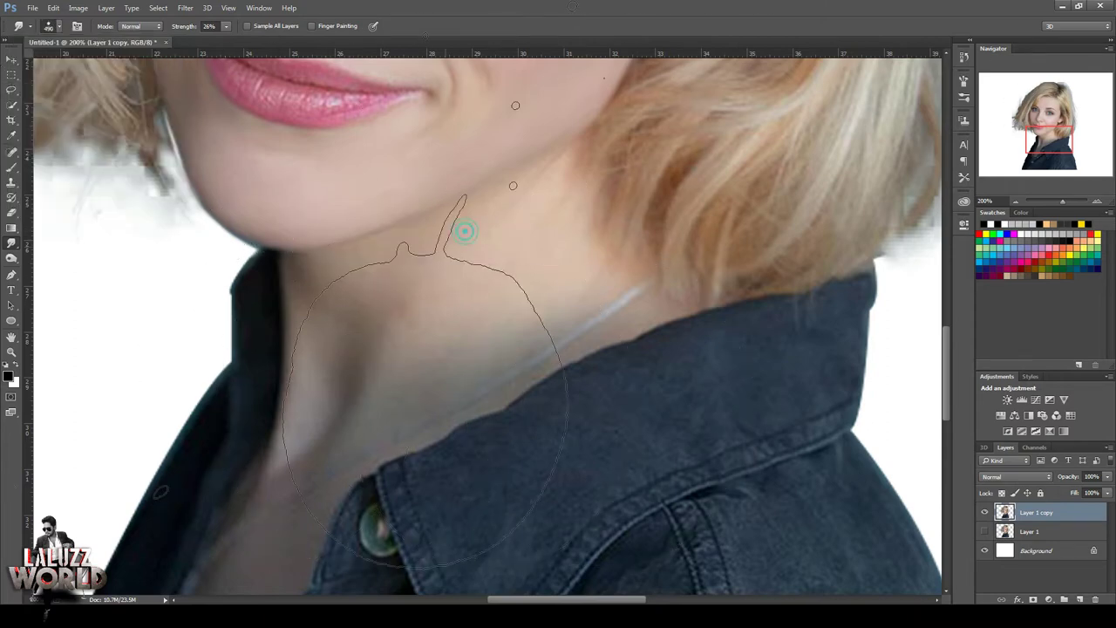
{"action": "key", "text": "bracketleft"}
{"action": "key", "text": "bracketleft"}
{"action": "key", "text": "bracketleft"}
{"action": "key", "text": "bracketleft"}
{"action": "key", "text": "bracketleft"}
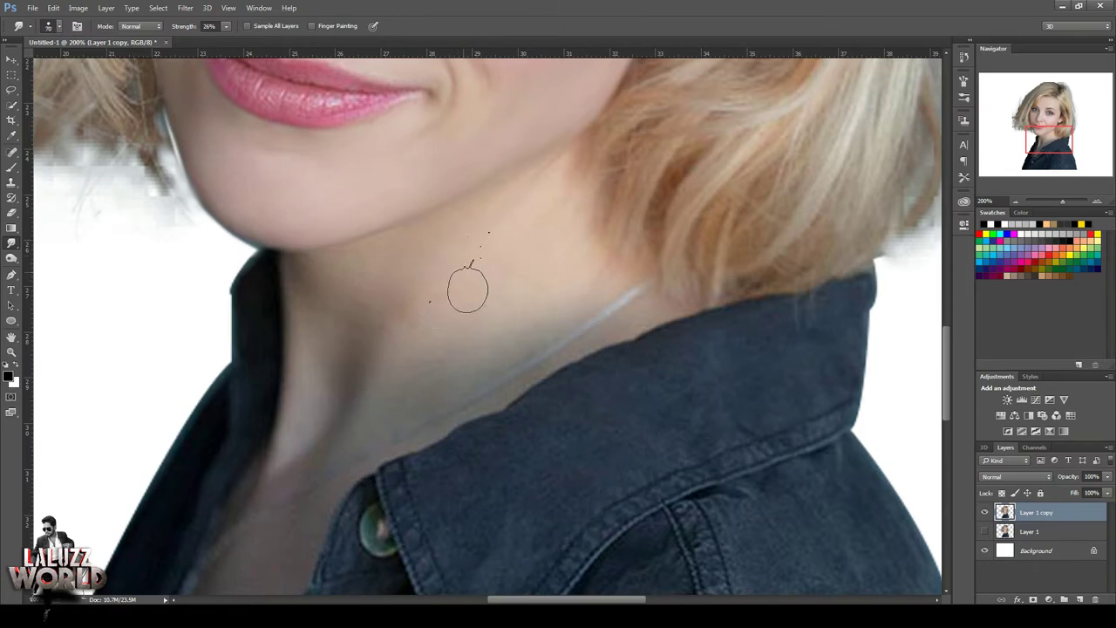
{"action": "left_click", "coordinate": [57, 27]}
{"action": "left_click", "coordinate": [38, 146]}
{"action": "left_click", "coordinate": [471, 301]}
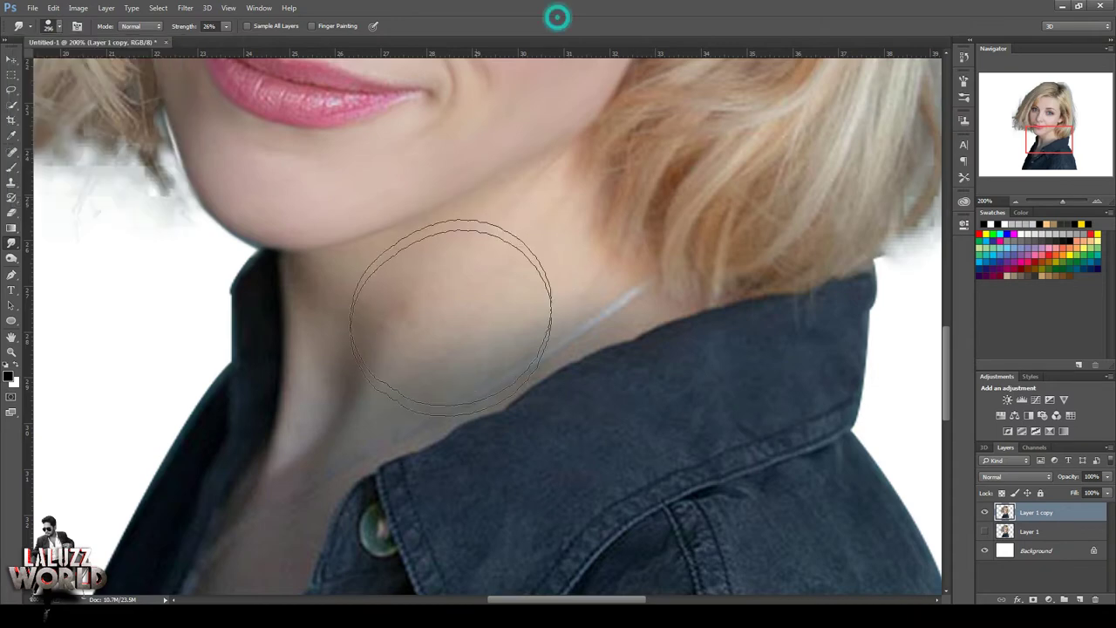
Smudge the lower neck skin smooth along the jacket collar
{"action": "mouse_move", "coordinate": [538, 306]}
{"action": "left_mouse_down"}
{"action": "mouse_move", "coordinate": [414, 388]}
{"action": "mouse_move", "coordinate": [523, 347]}
{"action": "left_mouse_up"}
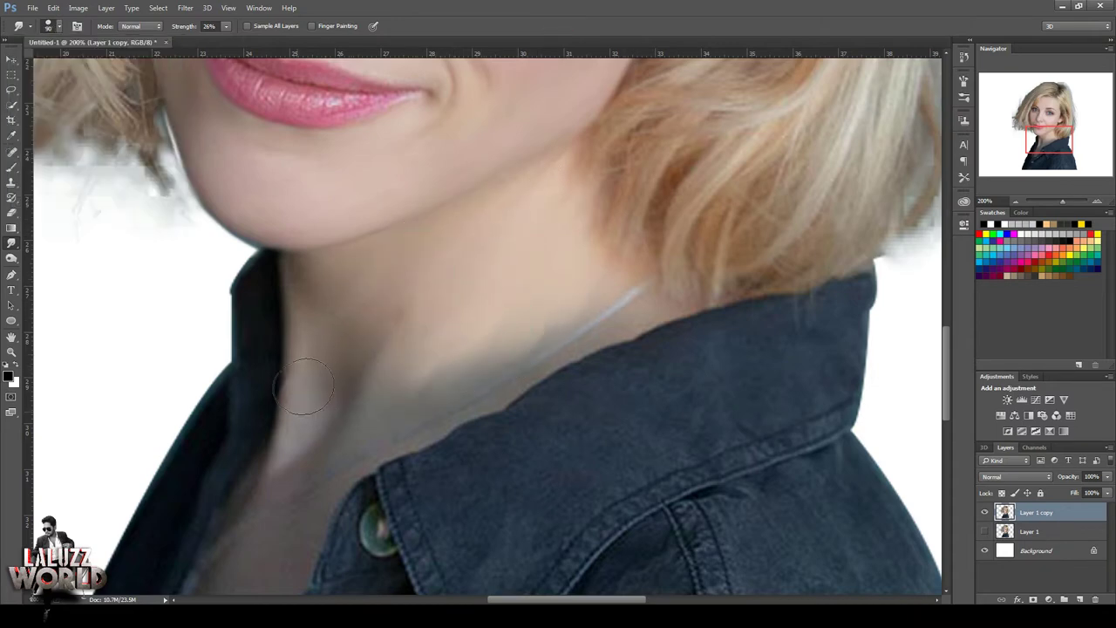
{"action": "left_click_drag", "start_coordinate": [462, 373], "coordinate": [593, 335]}
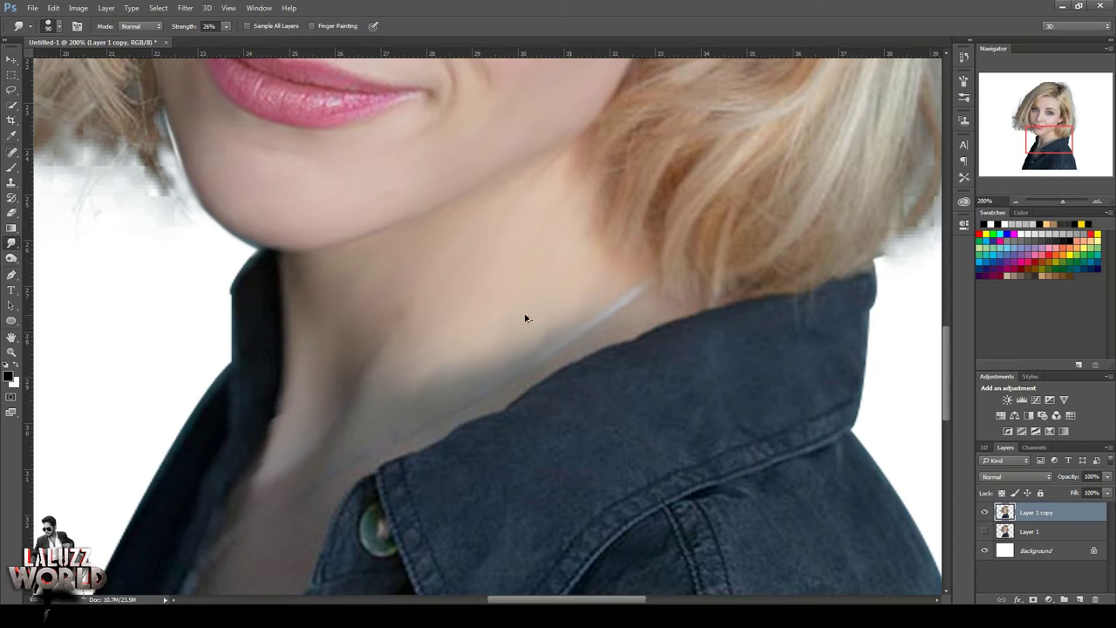
{"action": "left_click_drag", "start_coordinate": [259, 487], "coordinate": [278, 450]}
{"action": "mouse_move", "coordinate": [318, 381]}
{"action": "left_mouse_down"}
{"action": "mouse_move", "coordinate": [509, 346]}
{"action": "mouse_move", "coordinate": [540, 322]}
{"action": "left_mouse_up"}
Switch to the 64 px scattered brush at 35 px and smudge the neck toward the collar
{"action": "left_click", "coordinate": [56, 27]}
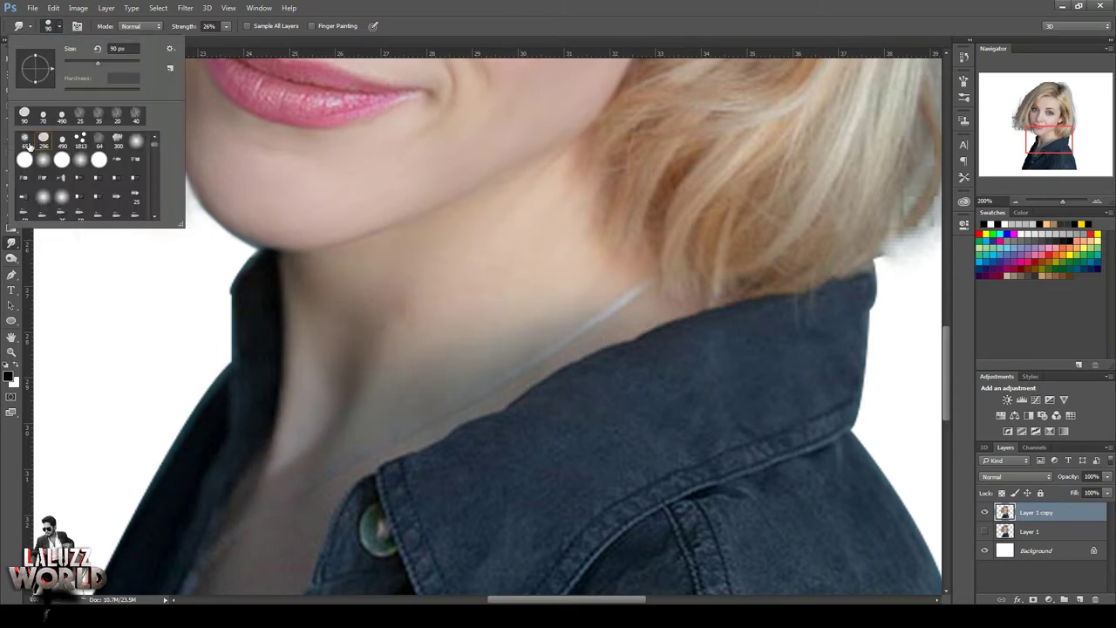
{"action": "left_click", "coordinate": [98, 139]}
{"action": "left_click", "coordinate": [598, 15]}
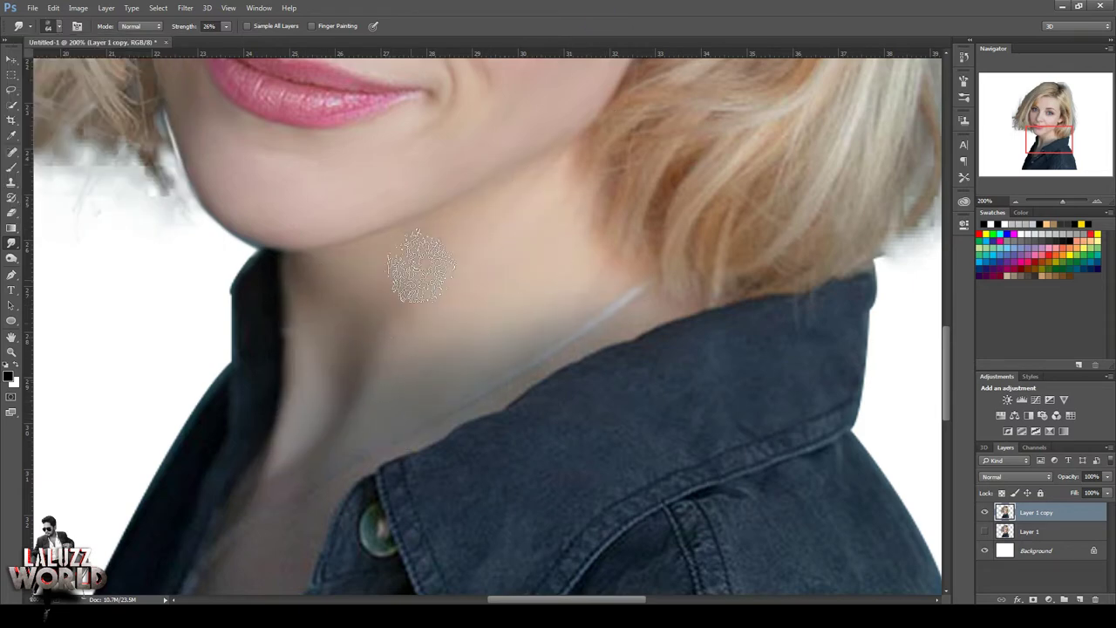
{"action": "key", "text": "bracketleft"}
{"action": "key", "text": "bracketleft"}
{"action": "key", "text": "bracketleft"}
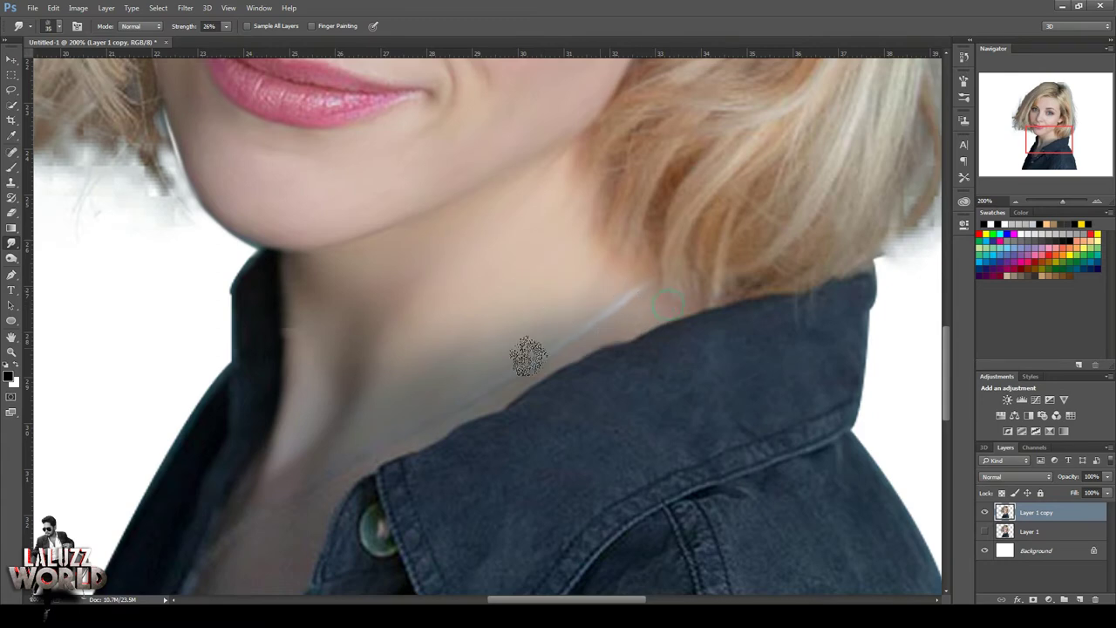
{"action": "left_click_drag", "start_coordinate": [357, 434], "coordinate": [310, 462]}
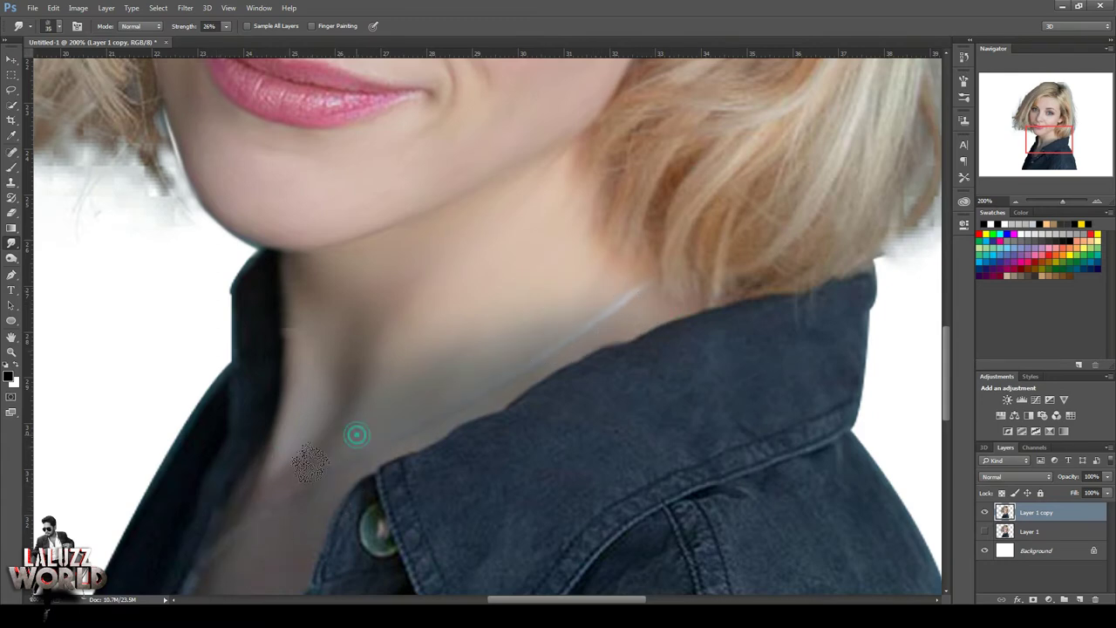
{"action": "left_click", "coordinate": [1014, 200]}
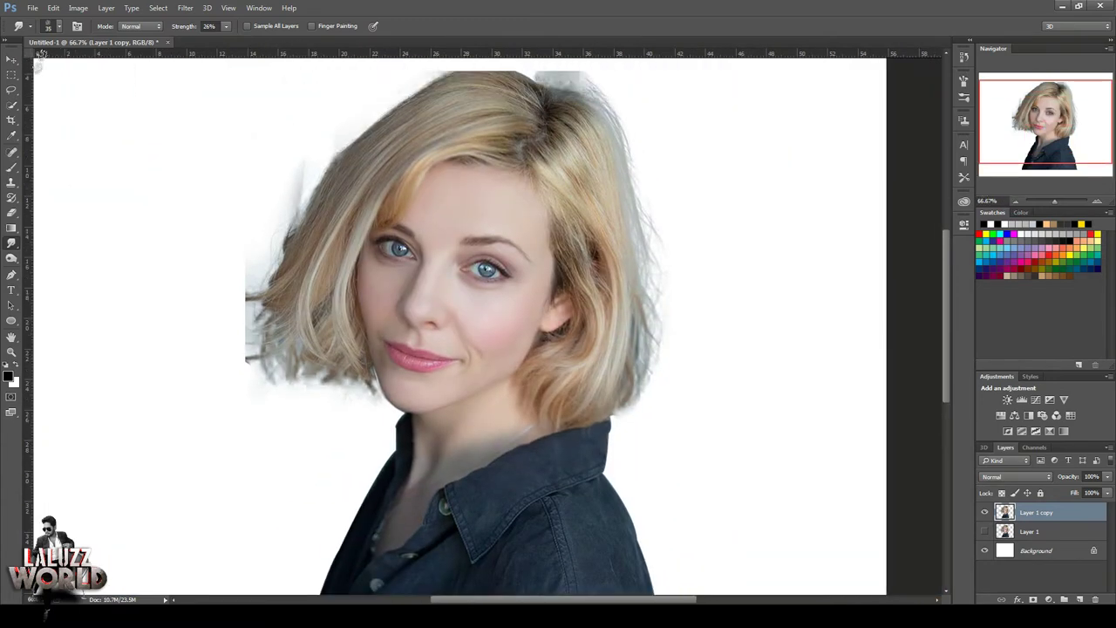
{"action": "left_click", "coordinate": [58, 27]}
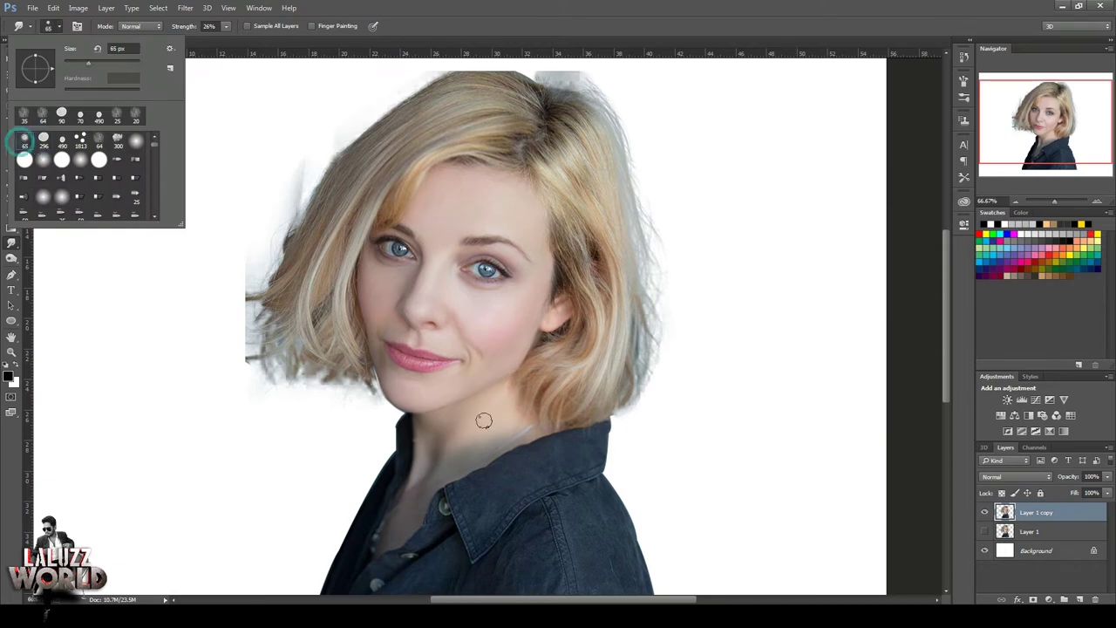
Pick a brush preset, zoom in on the forehead and eyes, then scroll down to the neck
{"action": "left_click", "coordinate": [605, 18]}
{"action": "key", "text": "ctrl+plus"}
{"action": "key", "text": "ctrl+plus"}
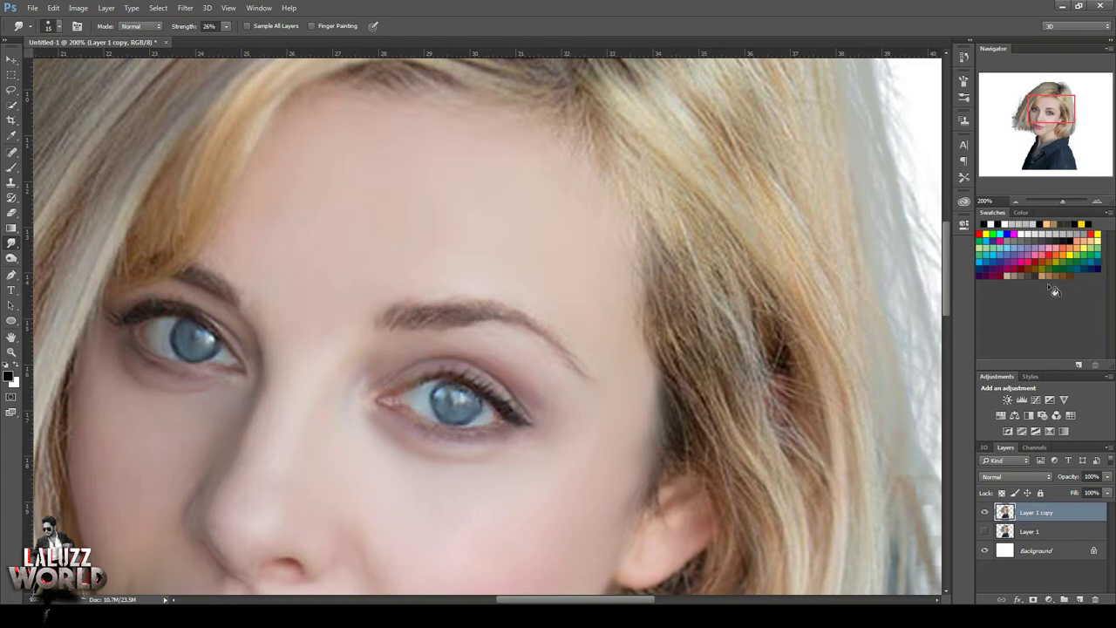
{"action": "scroll", "coordinate": [779, 248], "scroll_direction": "down", "scroll_amount": 10}
{"action": "scroll", "coordinate": [779, 248], "scroll_direction": "down", "scroll_amount": 3}
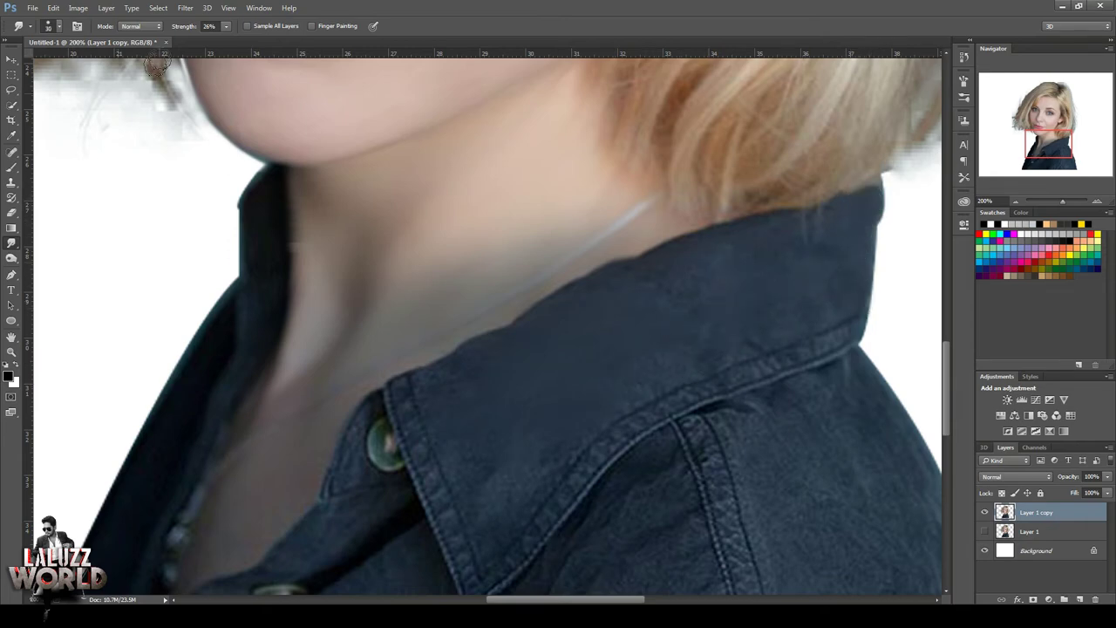
Set the smudge brush to 100 px and smooth the collar's stitched seam
{"action": "left_click", "coordinate": [60, 26]}
{"action": "key", "text": "bracketleft"}
{"action": "key", "text": "bracketleft"}
{"action": "key", "text": "bracketleft"}
{"action": "left_click", "coordinate": [634, 338]}
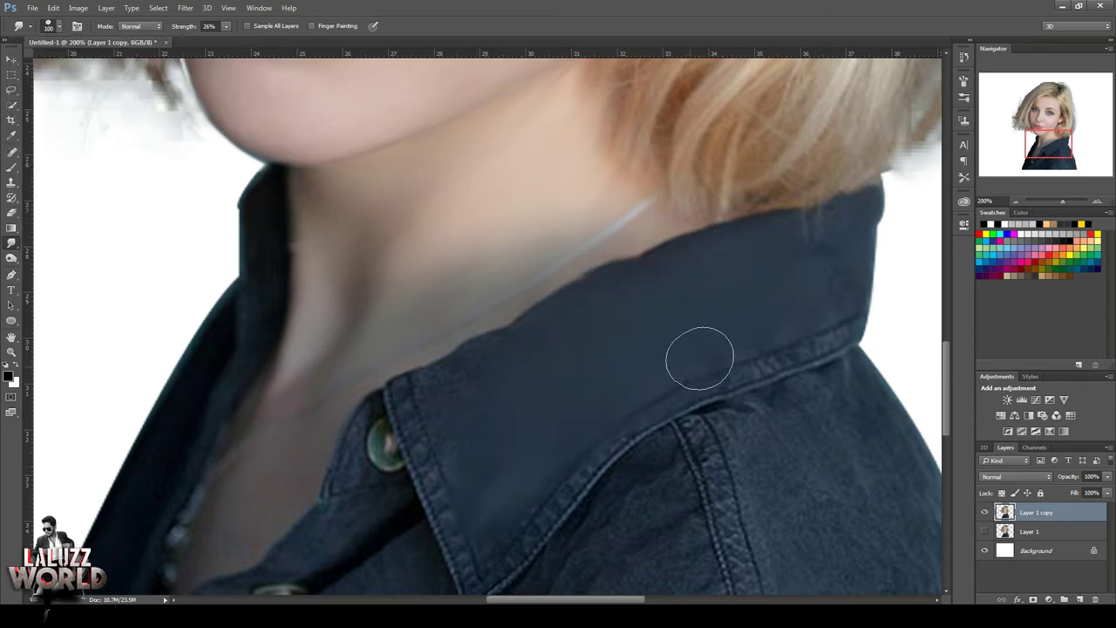
{"action": "left_click_drag", "start_coordinate": [475, 555], "coordinate": [594, 434]}
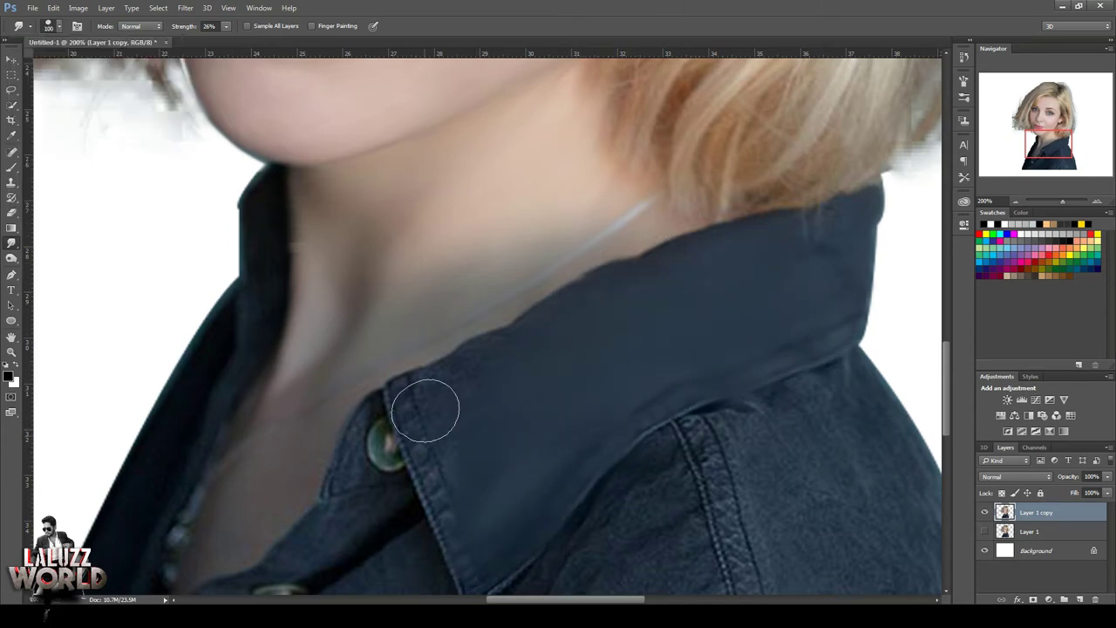
{"action": "left_click_drag", "start_coordinate": [730, 511], "coordinate": [822, 578]}
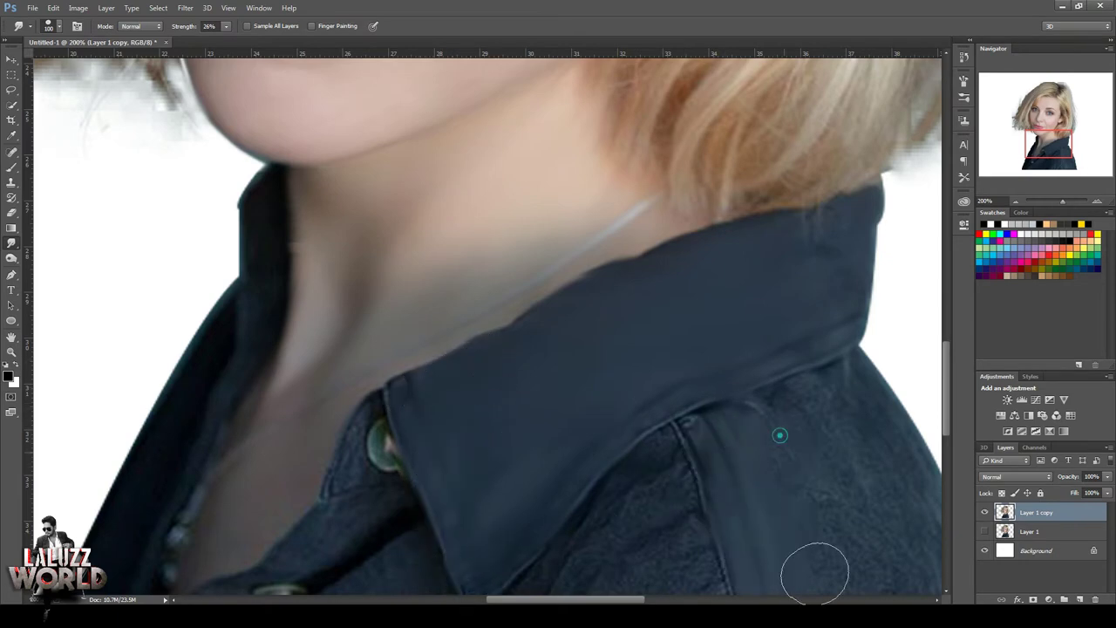
{"action": "left_click_drag", "start_coordinate": [776, 436], "coordinate": [824, 404]}
Smudge the jacket's bottom edge into ragged drips and smooth nearby shirt texture
{"action": "left_click_drag", "start_coordinate": [1055, 152], "coordinate": [1067, 163]}
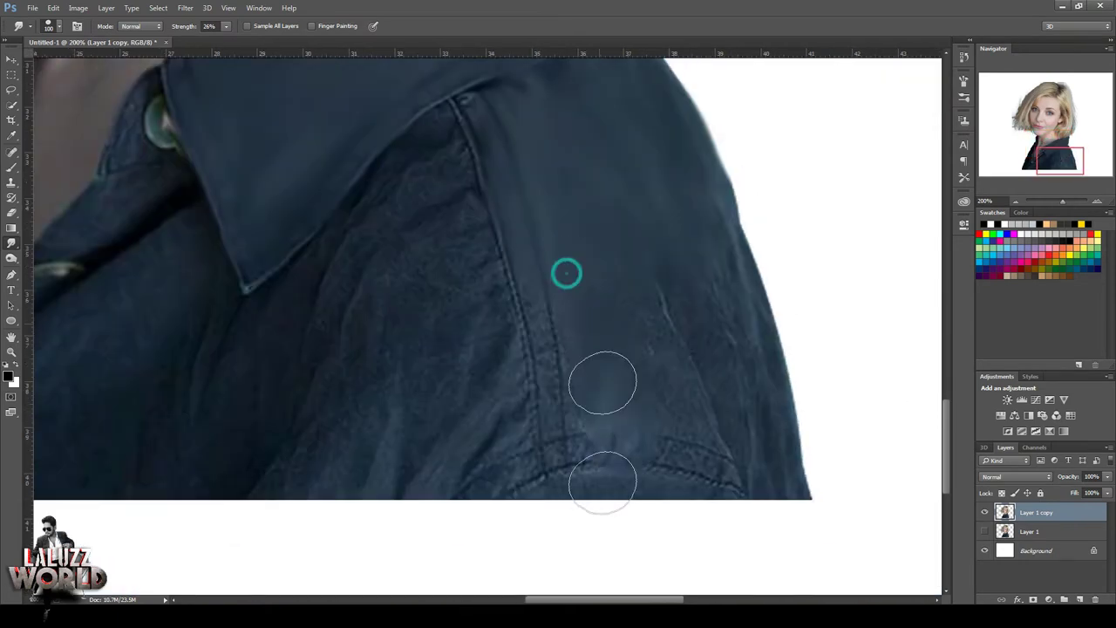
{"action": "mouse_move", "coordinate": [600, 481]}
{"action": "left_mouse_down"}
{"action": "mouse_move", "coordinate": [800, 472]}
{"action": "mouse_move", "coordinate": [795, 366]}
{"action": "left_mouse_up"}
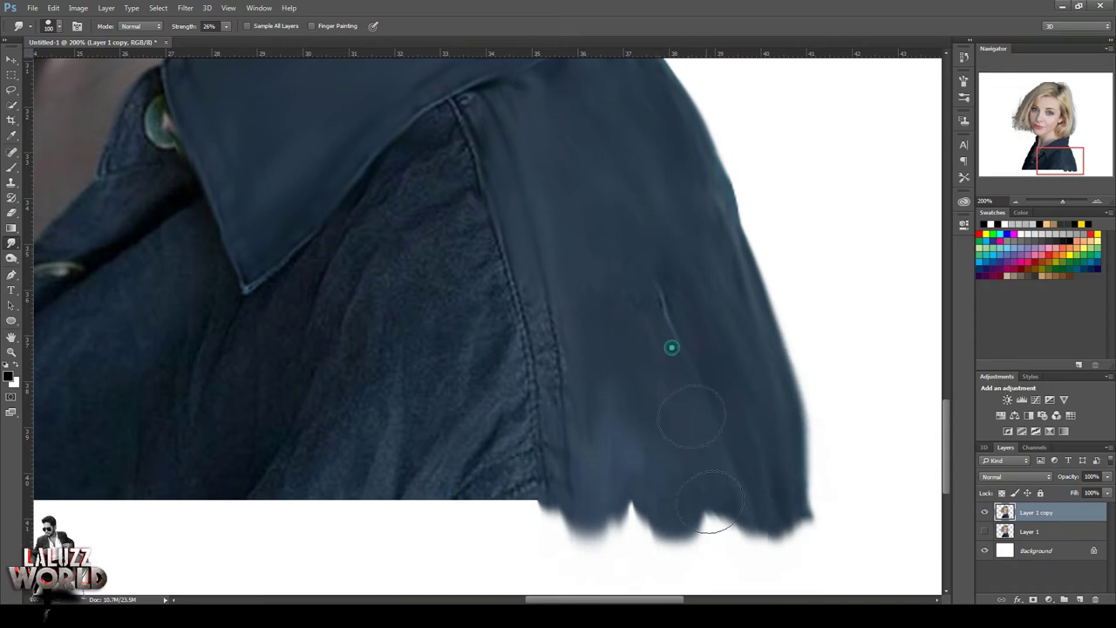
{"action": "left_click_drag", "start_coordinate": [784, 523], "coordinate": [740, 444]}
{"action": "mouse_move", "coordinate": [453, 174]}
{"action": "left_mouse_down"}
{"action": "mouse_move", "coordinate": [428, 287]}
{"action": "mouse_move", "coordinate": [384, 359]}
{"action": "mouse_move", "coordinate": [283, 379]}
{"action": "left_mouse_up"}
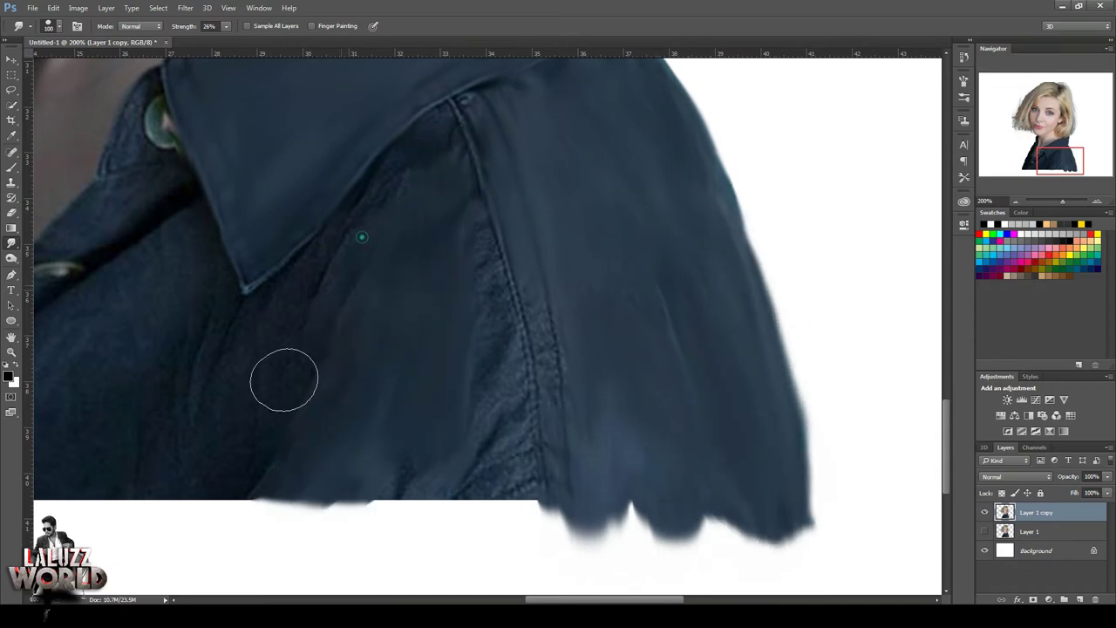
{"action": "left_click_drag", "start_coordinate": [175, 458], "coordinate": [179, 510]}
{"action": "left_click_drag", "start_coordinate": [443, 458], "coordinate": [401, 527]}
{"action": "left_click_drag", "start_coordinate": [323, 509], "coordinate": [318, 558]}
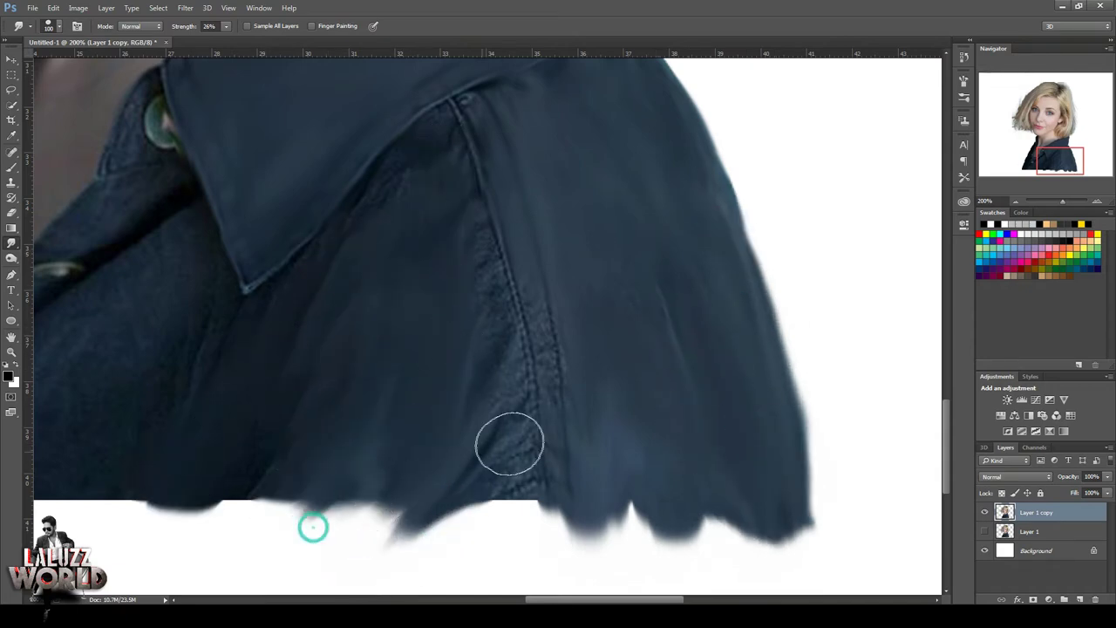
{"action": "left_click_drag", "start_coordinate": [501, 453], "coordinate": [475, 532]}
Smooth the seam below the collar, undo the long drip, and re-smudge the bottom edge
{"action": "left_click_drag", "start_coordinate": [473, 279], "coordinate": [379, 201]}
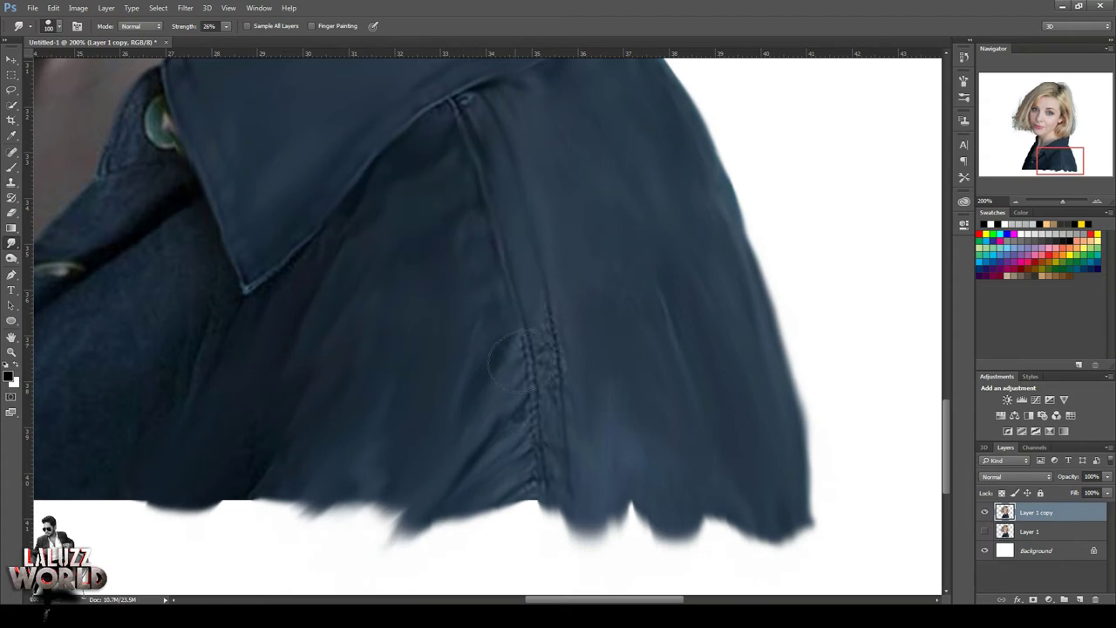
{"action": "left_click_drag", "start_coordinate": [535, 339], "coordinate": [532, 504]}
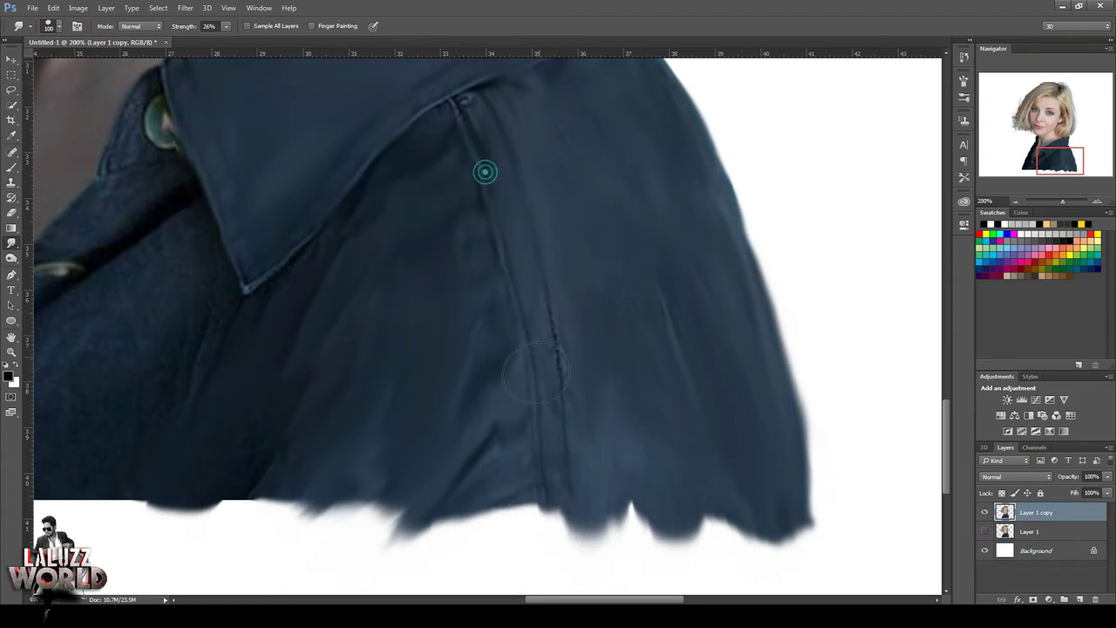
{"action": "left_click_drag", "start_coordinate": [540, 453], "coordinate": [533, 566]}
{"action": "left_click_drag", "start_coordinate": [488, 445], "coordinate": [514, 576]}
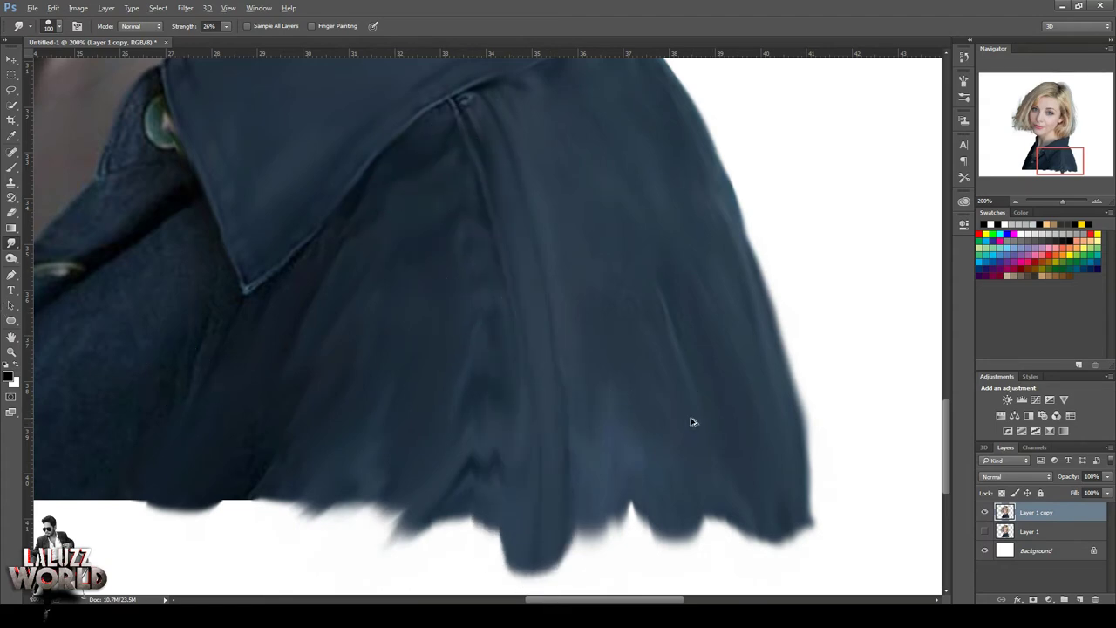
{"action": "key", "text": "ctrl+alt+z"}
{"action": "key", "text": "ctrl+alt+z"}
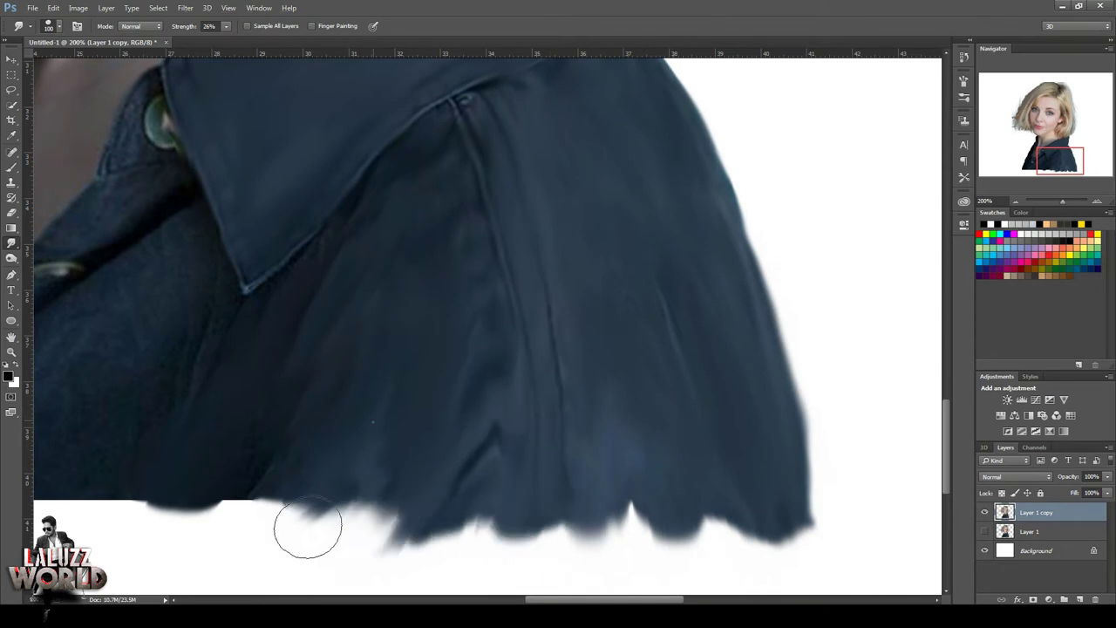
{"action": "left_click_drag", "start_coordinate": [307, 526], "coordinate": [80, 516]}
{"action": "left_click_drag", "start_coordinate": [1069, 157], "coordinate": [1058, 155]}
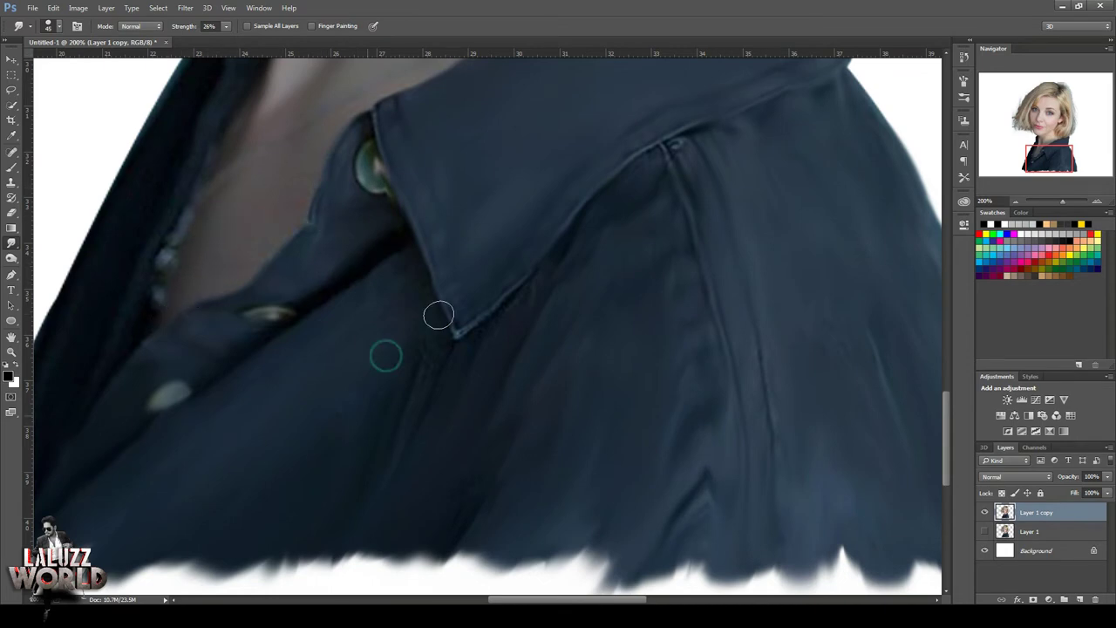
Smudge the jacket's bottom edge, lower-left corner and left edge into the white
{"action": "left_click_drag", "start_coordinate": [313, 550], "coordinate": [221, 588]}
{"action": "left_click_drag", "start_coordinate": [1031, 159], "coordinate": [1011, 162]}
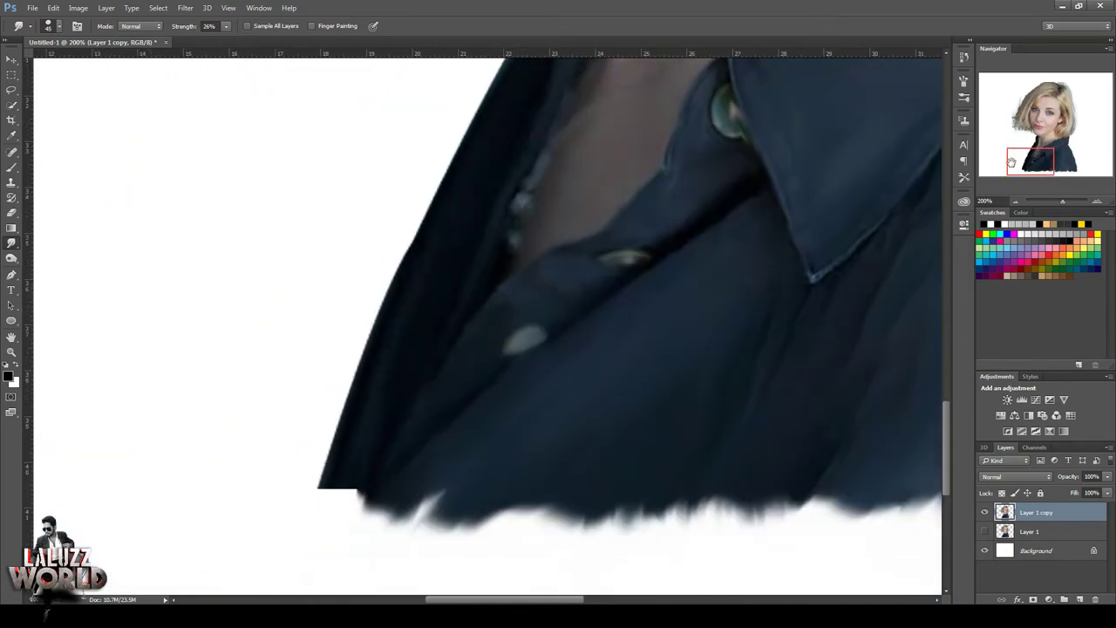
{"action": "left_click_drag", "start_coordinate": [314, 457], "coordinate": [516, 148]}
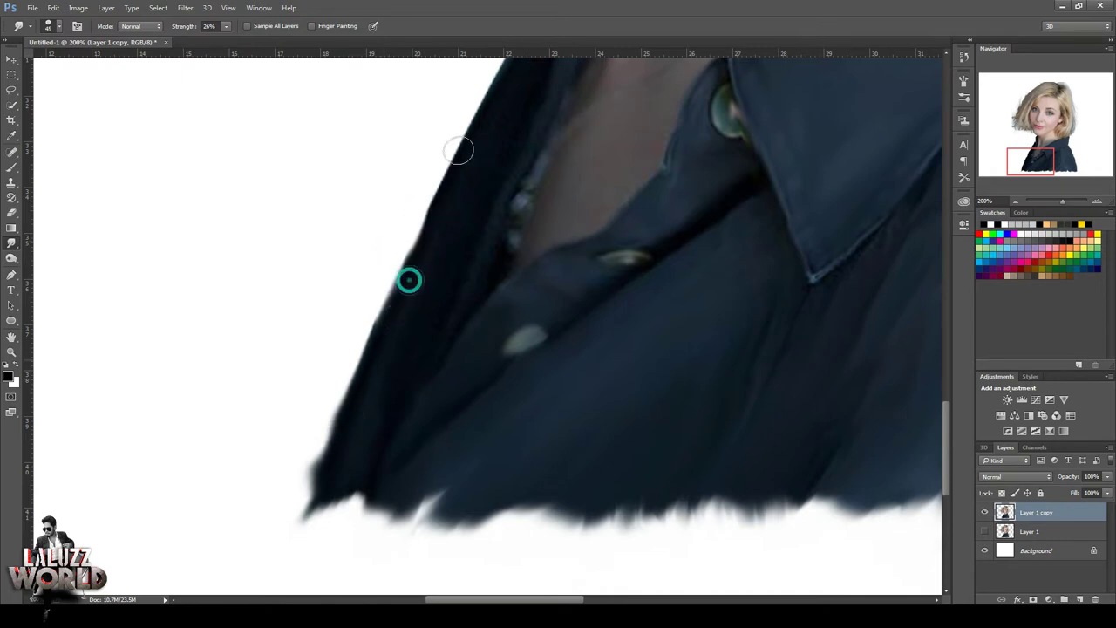
{"action": "left_click_drag", "start_coordinate": [1030, 161], "coordinate": [1026, 150]}
{"action": "mouse_move", "coordinate": [505, 396]}
{"action": "left_mouse_down"}
{"action": "mouse_move", "coordinate": [473, 473]}
{"action": "mouse_move", "coordinate": [481, 486]}
{"action": "left_mouse_up"}
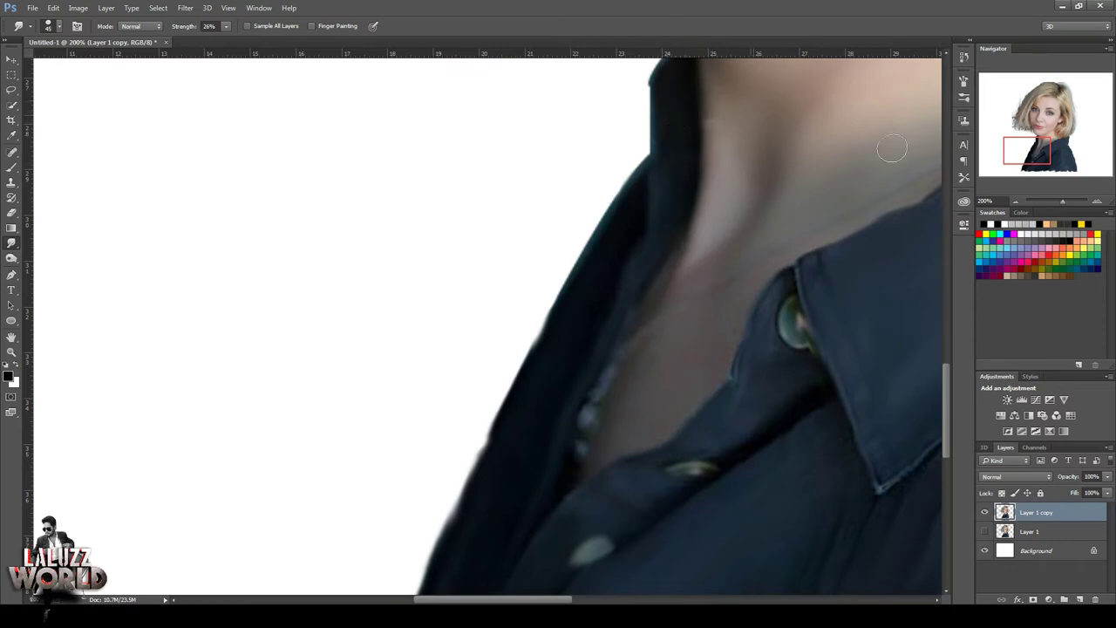
Soften the left edge of the hair with smudge strokes, then open the brush presets
{"action": "left_click_drag", "start_coordinate": [891, 148], "coordinate": [401, 382]}
{"action": "left_click_drag", "start_coordinate": [1031, 135], "coordinate": [1030, 129]}
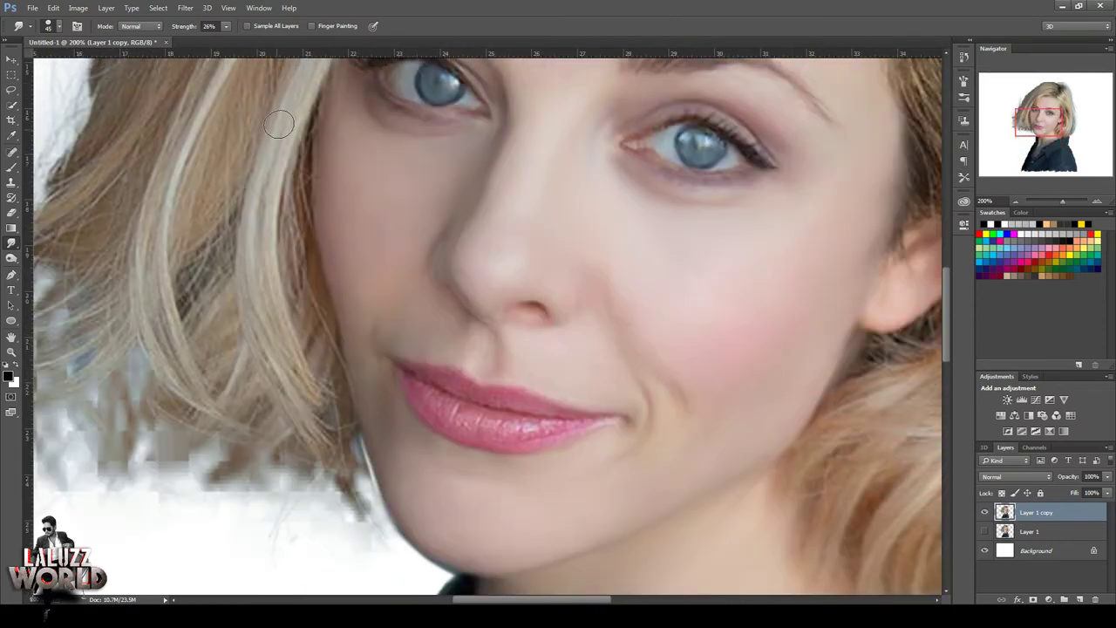
{"action": "mouse_move", "coordinate": [292, 506]}
{"action": "left_mouse_down"}
{"action": "mouse_move", "coordinate": [241, 306]}
{"action": "mouse_move", "coordinate": [248, 401]}
{"action": "mouse_move", "coordinate": [170, 221]}
{"action": "mouse_move", "coordinate": [204, 331]}
{"action": "left_mouse_up"}
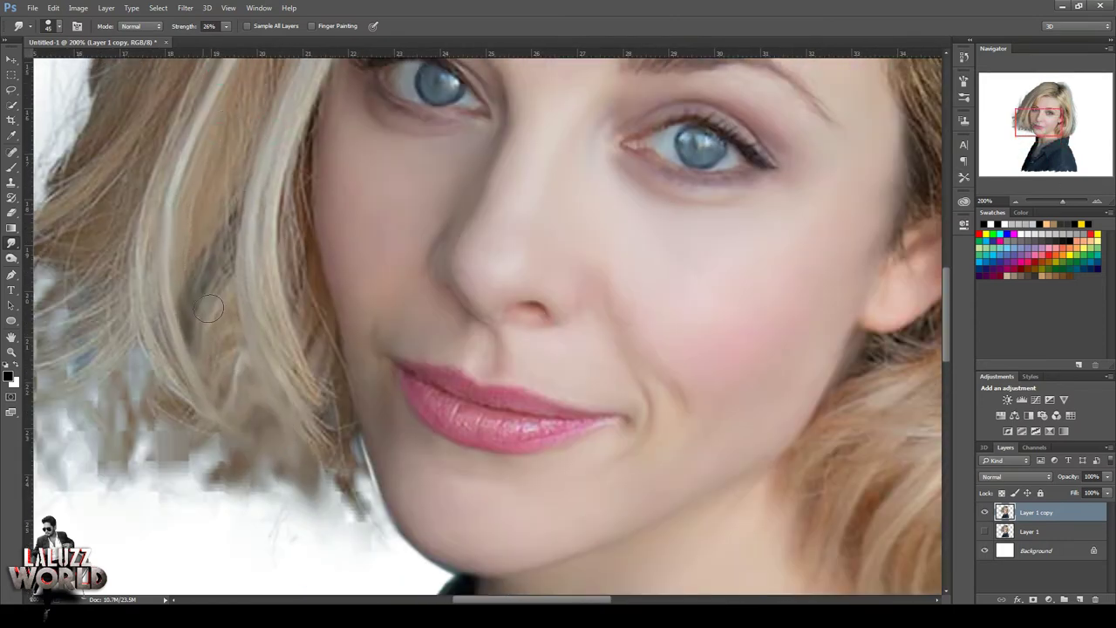
{"action": "left_click_drag", "start_coordinate": [541, 161], "coordinate": [643, 314]}
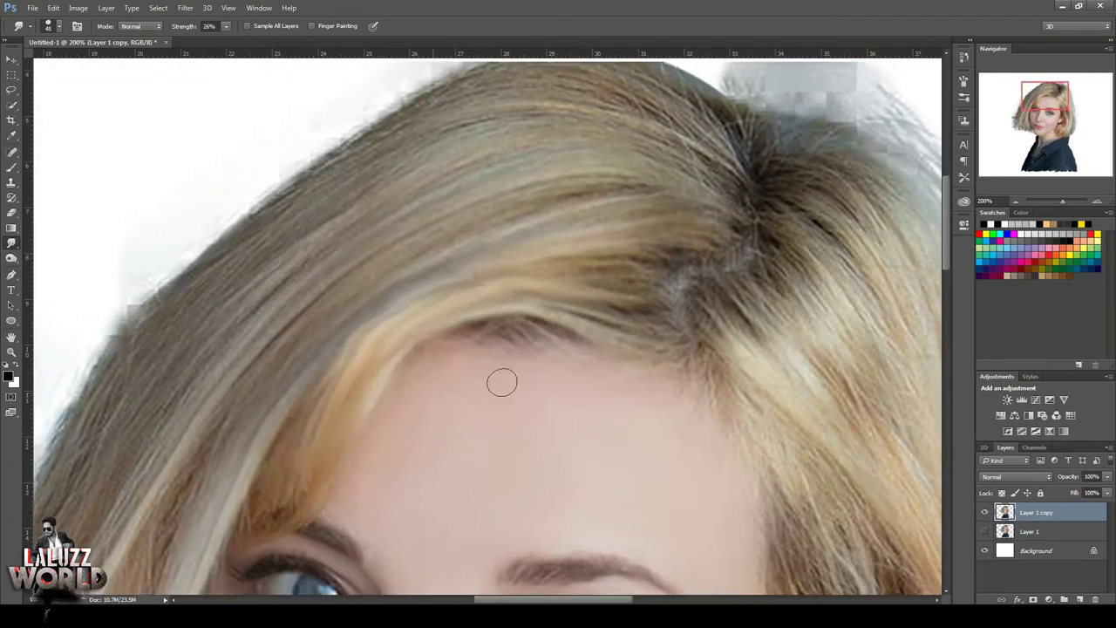
{"action": "left_click", "coordinate": [59, 28]}
Pick the textured 64 px brush and smudge the hair across the top and around the grey patch
{"action": "left_click", "coordinate": [92, 144]}
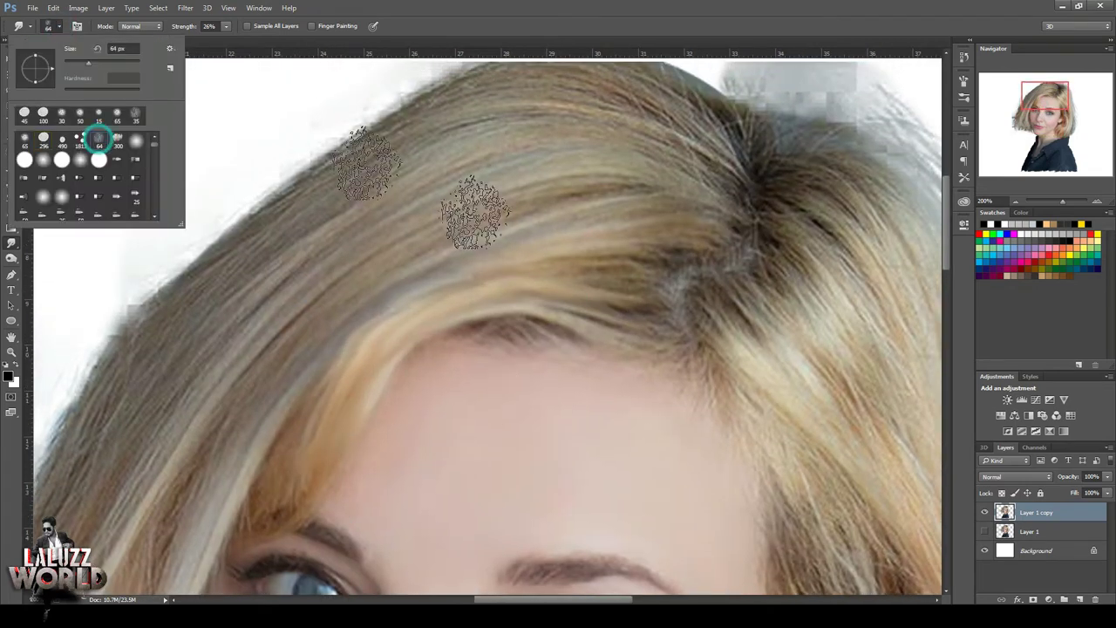
{"action": "left_click", "coordinate": [477, 399]}
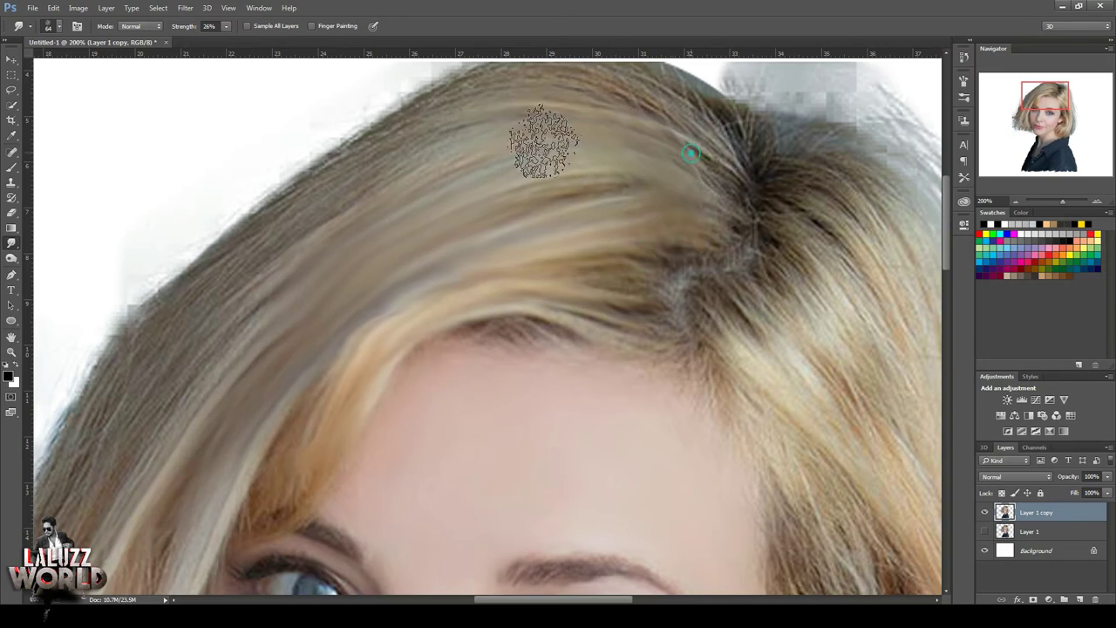
{"action": "left_click_drag", "start_coordinate": [543, 137], "coordinate": [323, 130]}
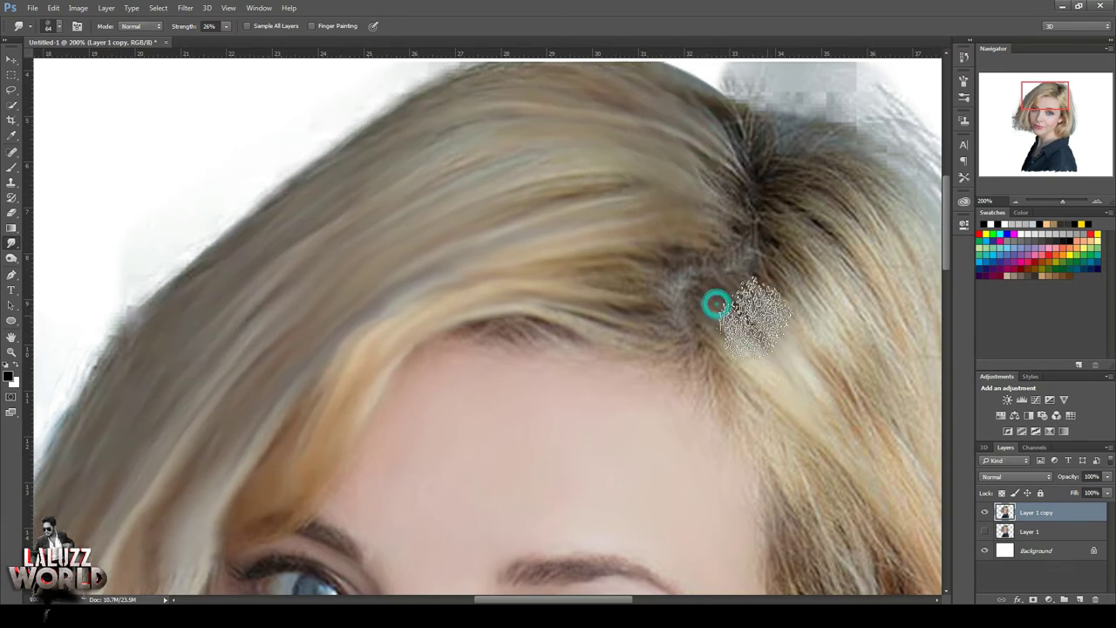
{"action": "left_click_drag", "start_coordinate": [714, 301], "coordinate": [758, 383]}
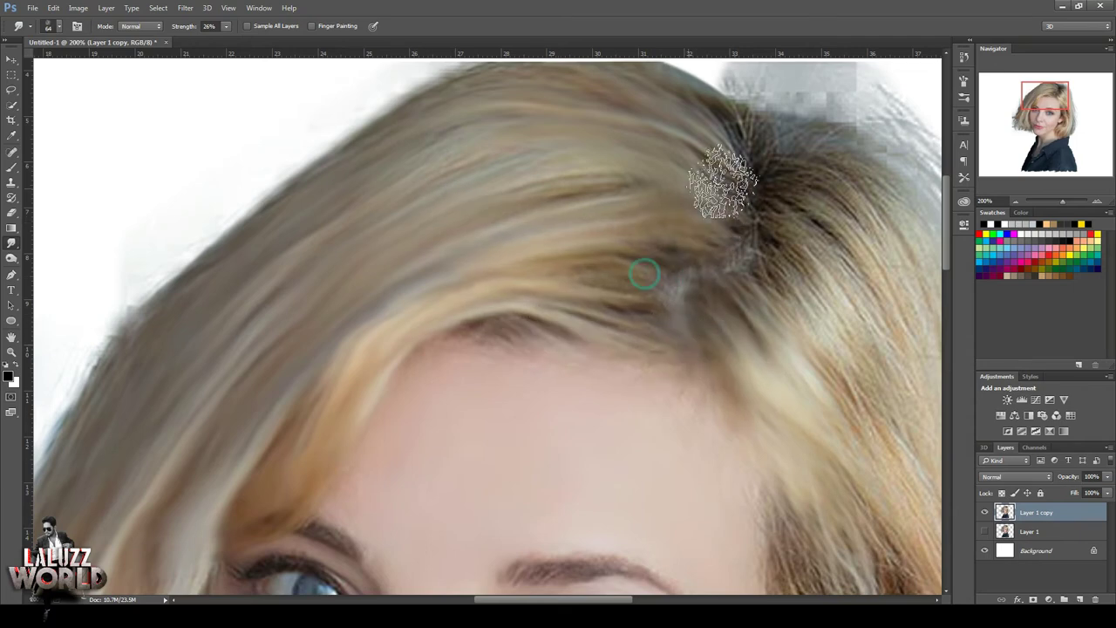
Round off the flat top of the hair and smooth the right-side strands down to the hairline
{"action": "left_click_drag", "start_coordinate": [1032, 87], "coordinate": [1039, 79]}
{"action": "mouse_move", "coordinate": [474, 217]}
{"action": "left_mouse_down"}
{"action": "mouse_move", "coordinate": [535, 232]}
{"action": "mouse_move", "coordinate": [455, 214]}
{"action": "mouse_move", "coordinate": [317, 249]}
{"action": "mouse_move", "coordinate": [424, 212]}
{"action": "mouse_move", "coordinate": [256, 242]}
{"action": "mouse_move", "coordinate": [296, 247]}
{"action": "mouse_move", "coordinate": [93, 349]}
{"action": "mouse_move", "coordinate": [274, 294]}
{"action": "left_mouse_up"}
{"action": "mouse_move", "coordinate": [808, 416]}
{"action": "left_mouse_down"}
{"action": "mouse_move", "coordinate": [792, 361]}
{"action": "mouse_move", "coordinate": [672, 262]}
{"action": "mouse_move", "coordinate": [741, 270]}
{"action": "mouse_move", "coordinate": [659, 299]}
{"action": "mouse_move", "coordinate": [557, 241]}
{"action": "mouse_move", "coordinate": [535, 182]}
{"action": "mouse_move", "coordinate": [629, 243]}
{"action": "mouse_move", "coordinate": [692, 230]}
{"action": "mouse_move", "coordinate": [814, 324]}
{"action": "mouse_move", "coordinate": [677, 249]}
{"action": "mouse_move", "coordinate": [777, 243]}
{"action": "mouse_move", "coordinate": [598, 199]}
{"action": "mouse_move", "coordinate": [630, 204]}
{"action": "mouse_move", "coordinate": [613, 216]}
{"action": "mouse_move", "coordinate": [694, 249]}
{"action": "mouse_move", "coordinate": [814, 435]}
{"action": "mouse_move", "coordinate": [828, 543]}
{"action": "mouse_move", "coordinate": [830, 482]}
{"action": "mouse_move", "coordinate": [747, 523]}
{"action": "mouse_move", "coordinate": [660, 505]}
{"action": "mouse_move", "coordinate": [645, 549]}
{"action": "mouse_move", "coordinate": [424, 503]}
{"action": "mouse_move", "coordinate": [561, 511]}
{"action": "mouse_move", "coordinate": [410, 423]}
{"action": "mouse_move", "coordinate": [650, 319]}
{"action": "mouse_move", "coordinate": [548, 165]}
{"action": "left_mouse_up"}
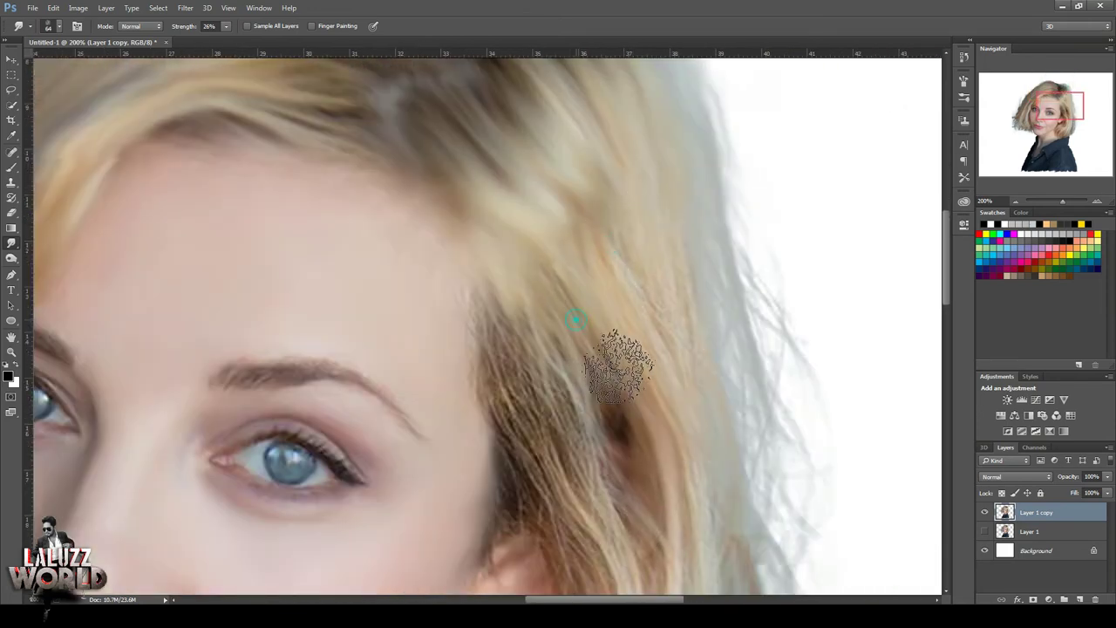
{"action": "mouse_move", "coordinate": [785, 286]}
{"action": "left_mouse_down"}
{"action": "mouse_move", "coordinate": [697, 535]}
{"action": "mouse_move", "coordinate": [543, 348]}
{"action": "mouse_move", "coordinate": [578, 374]}
{"action": "mouse_move", "coordinate": [500, 364]}
{"action": "left_mouse_up"}
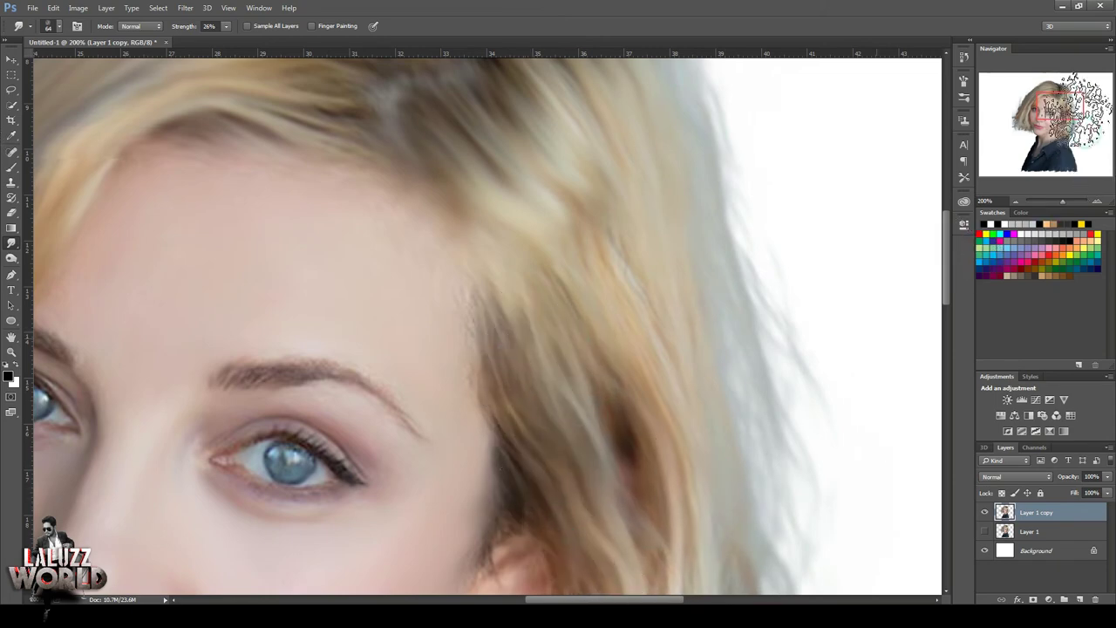
Smudge the hair around the ear and enlarge the smudge brush to about 70
{"action": "left_click", "coordinate": [1085, 131]}
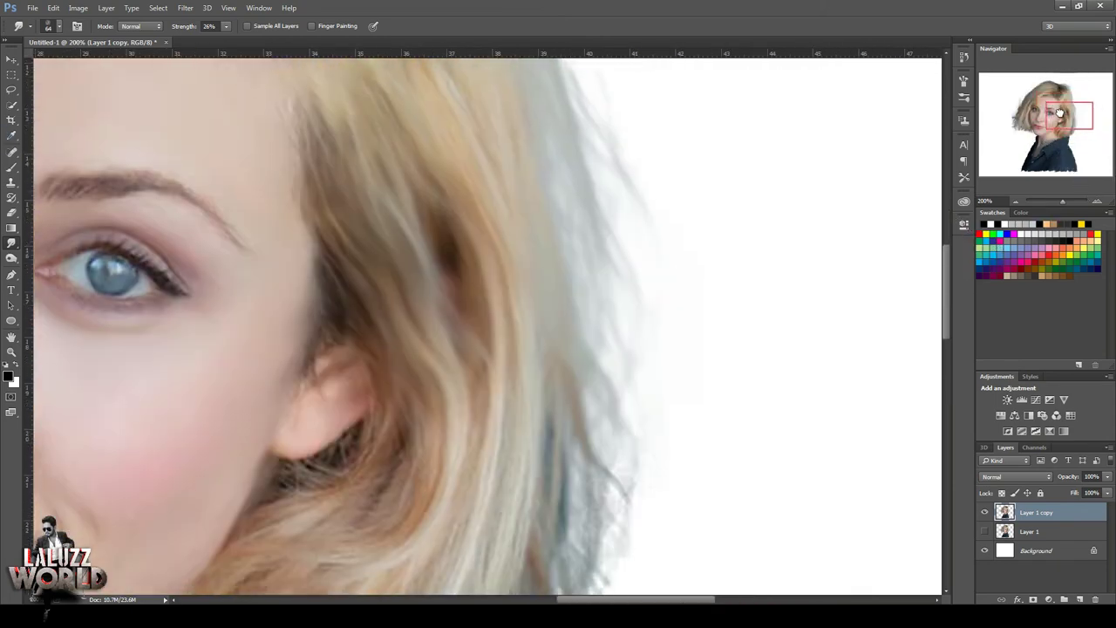
{"action": "left_click_drag", "start_coordinate": [1074, 125], "coordinate": [1057, 120]}
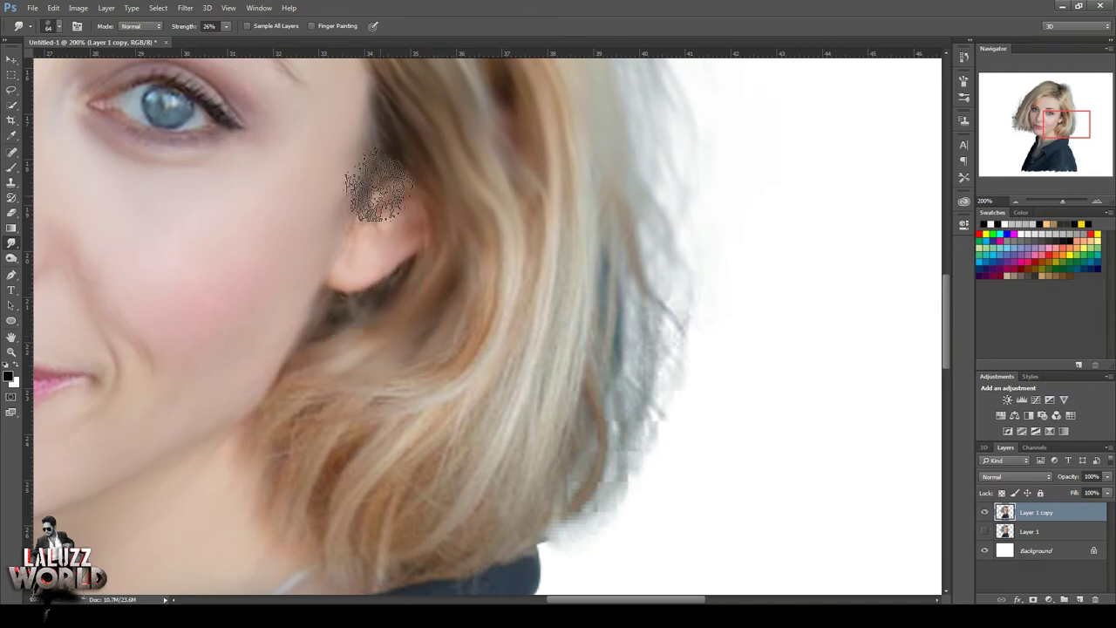
{"action": "left_click_drag", "start_coordinate": [413, 162], "coordinate": [461, 293]}
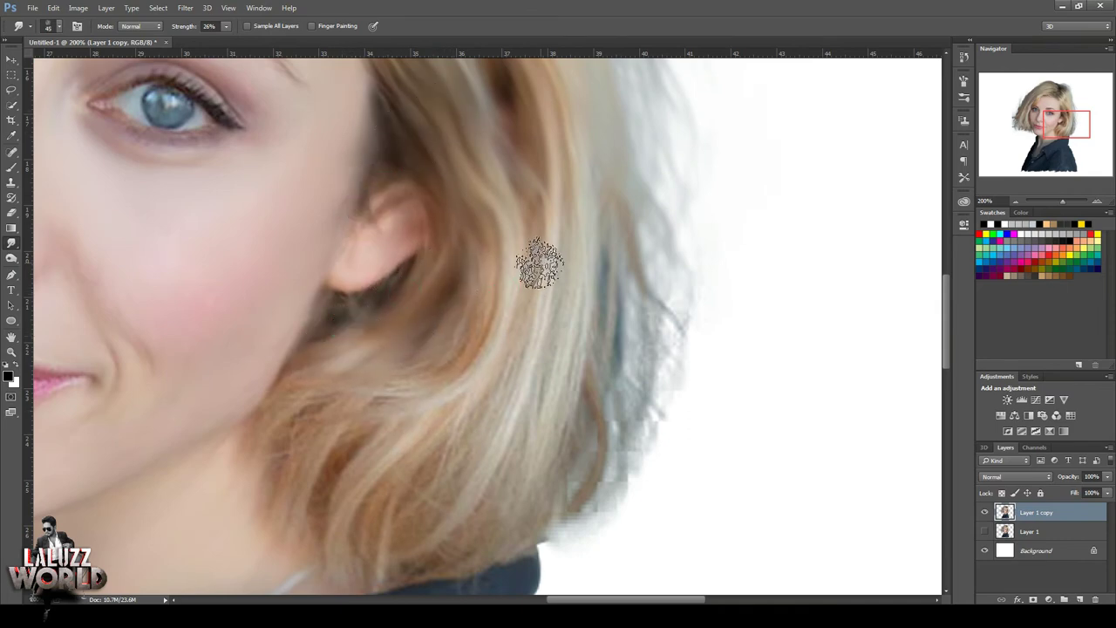
{"action": "key", "text": "bracketright"}
{"action": "key", "text": "bracketright"}
{"action": "key", "text": "bracketright"}
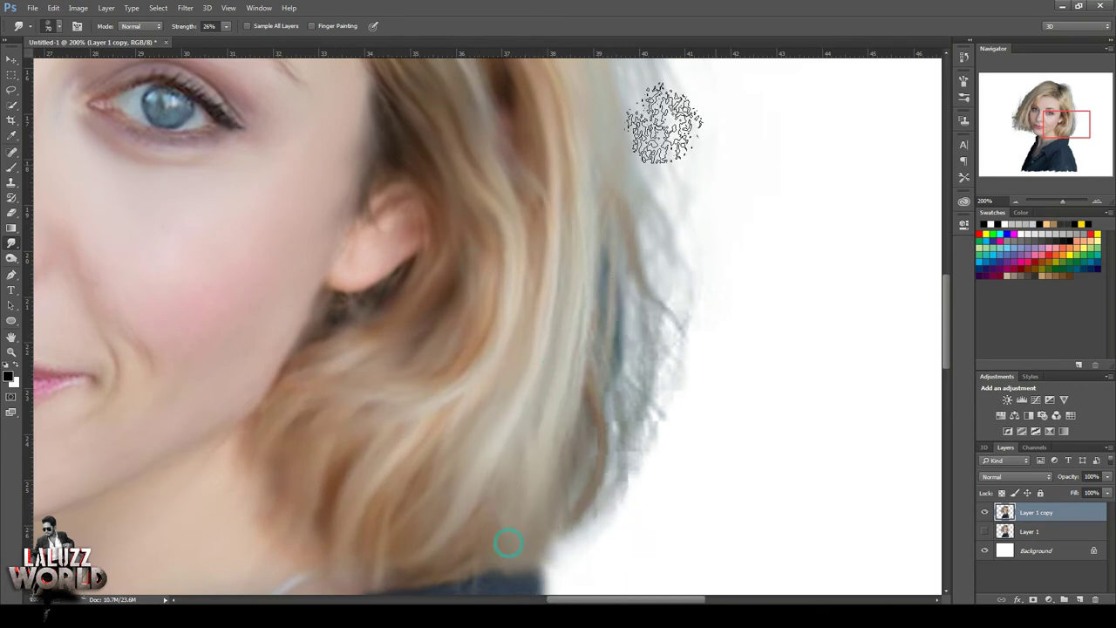
Smudge down the left hair edge and smooth the blocky pixelated patches beside the face
{"action": "mouse_move", "coordinate": [1056, 119]}
{"action": "left_mouse_down"}
{"action": "mouse_move", "coordinate": [1064, 96]}
{"action": "mouse_move", "coordinate": [1043, 96]}
{"action": "left_mouse_up"}
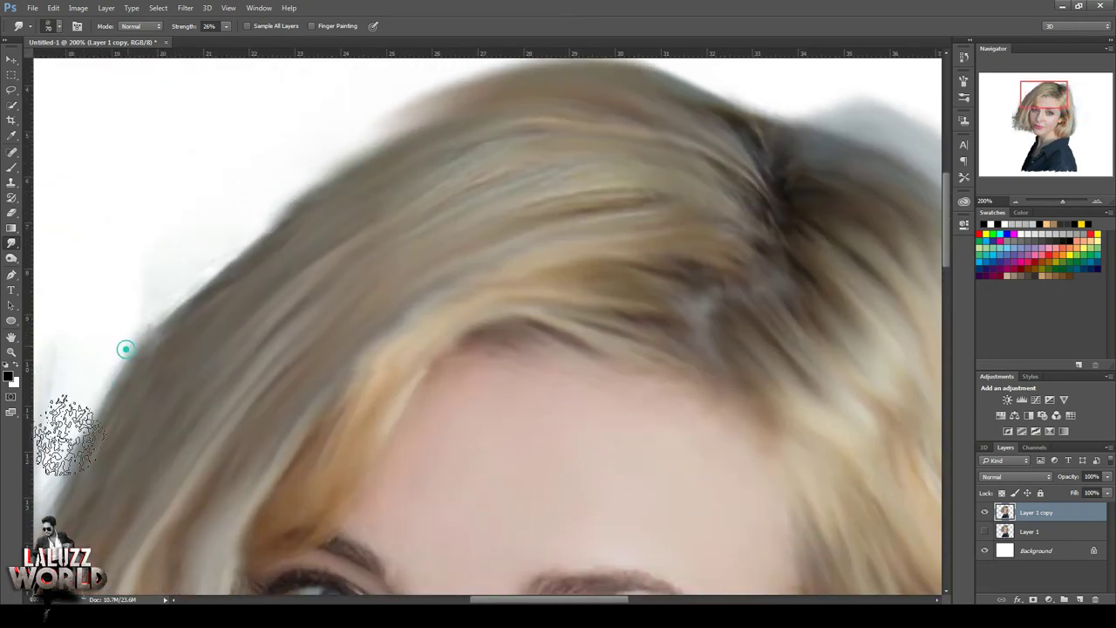
{"action": "left_click_drag", "start_coordinate": [49, 436], "coordinate": [317, 305]}
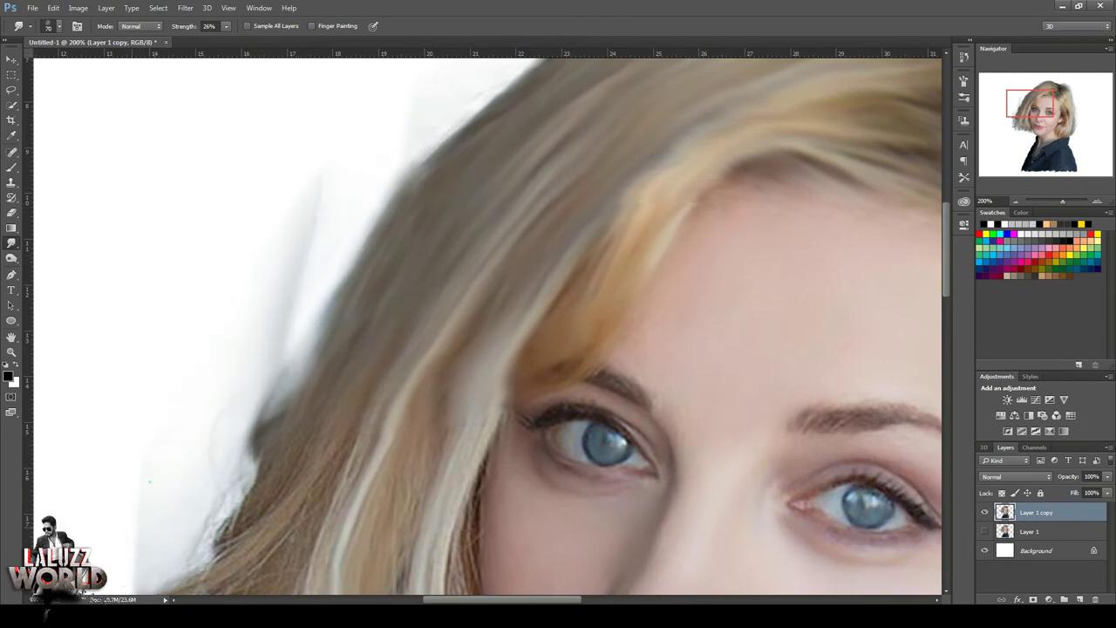
{"action": "left_click_drag", "start_coordinate": [358, 282], "coordinate": [272, 433]}
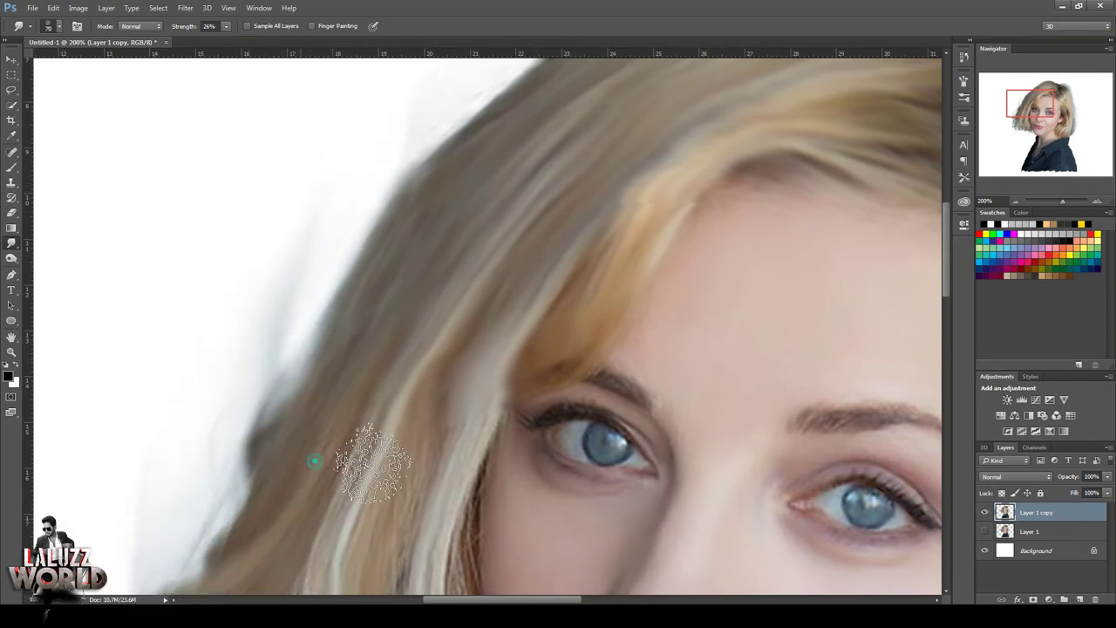
{"action": "left_click_drag", "start_coordinate": [1037, 107], "coordinate": [1040, 119]}
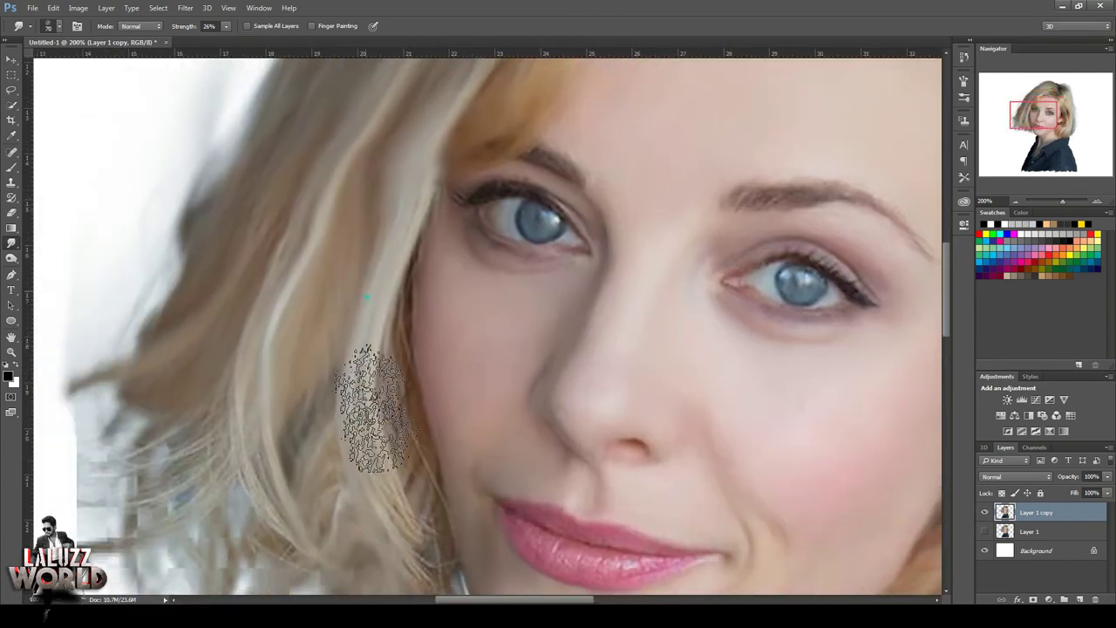
{"action": "mouse_move", "coordinate": [236, 408]}
{"action": "left_mouse_down"}
{"action": "mouse_move", "coordinate": [253, 422]}
{"action": "mouse_move", "coordinate": [75, 361]}
{"action": "mouse_move", "coordinate": [224, 286]}
{"action": "left_mouse_up"}
{"action": "left_click_drag", "start_coordinate": [234, 530], "coordinate": [170, 554]}
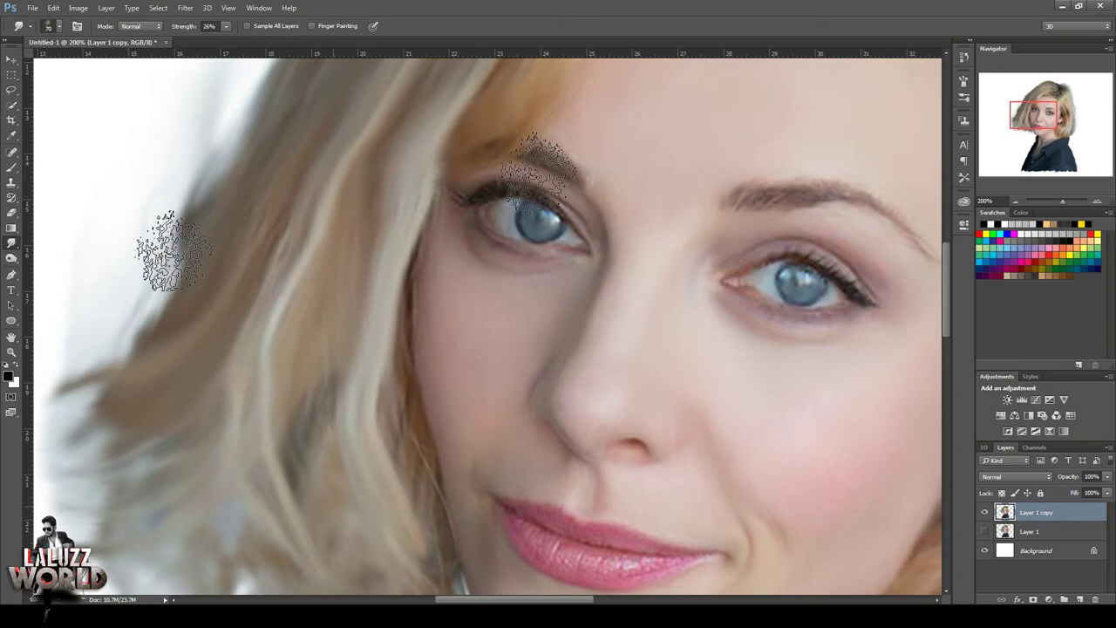
{"action": "left_click_drag", "start_coordinate": [163, 236], "coordinate": [172, 269]}
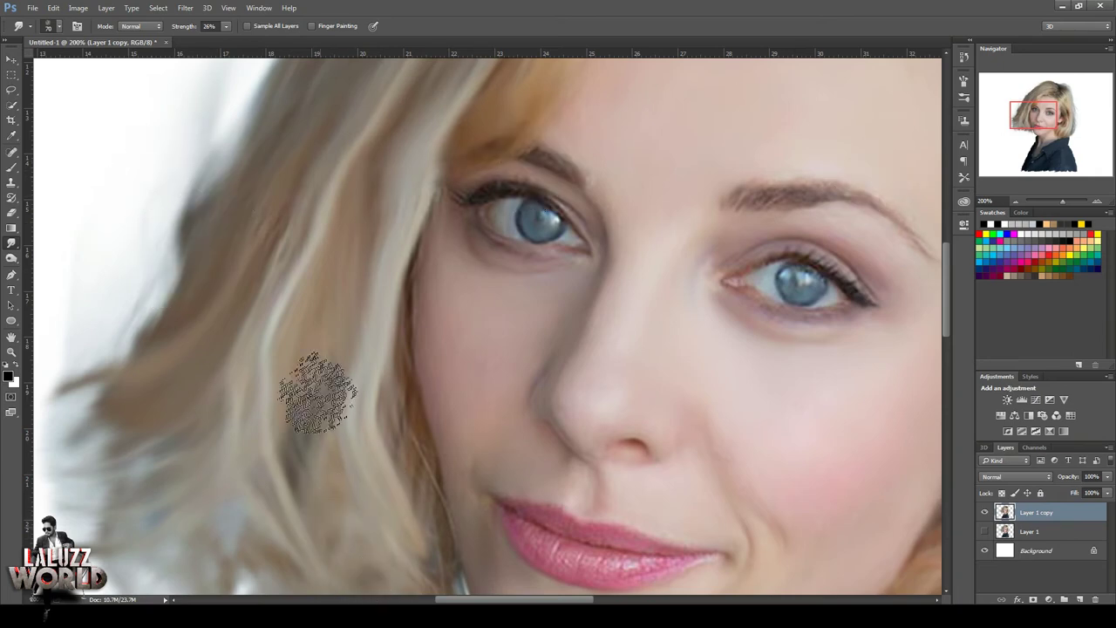
At 100% zoom, soften the hair edges beside the left cheek and chin
{"action": "left_click", "coordinate": [1011, 202]}
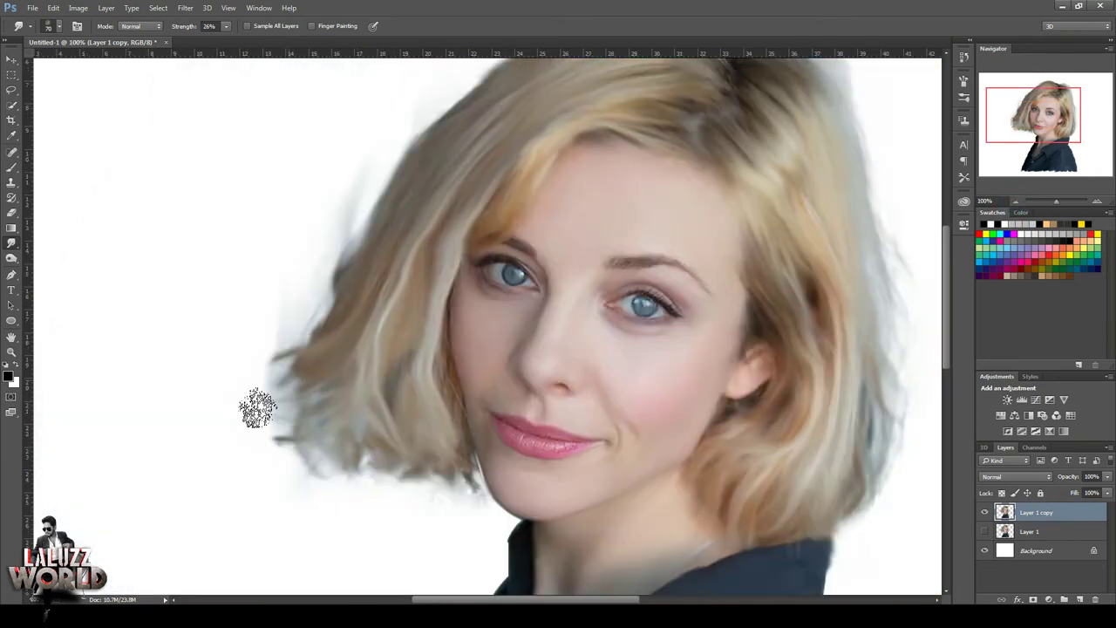
{"action": "left_click_drag", "start_coordinate": [279, 428], "coordinate": [323, 410]}
{"action": "left_click_drag", "start_coordinate": [471, 503], "coordinate": [443, 430]}
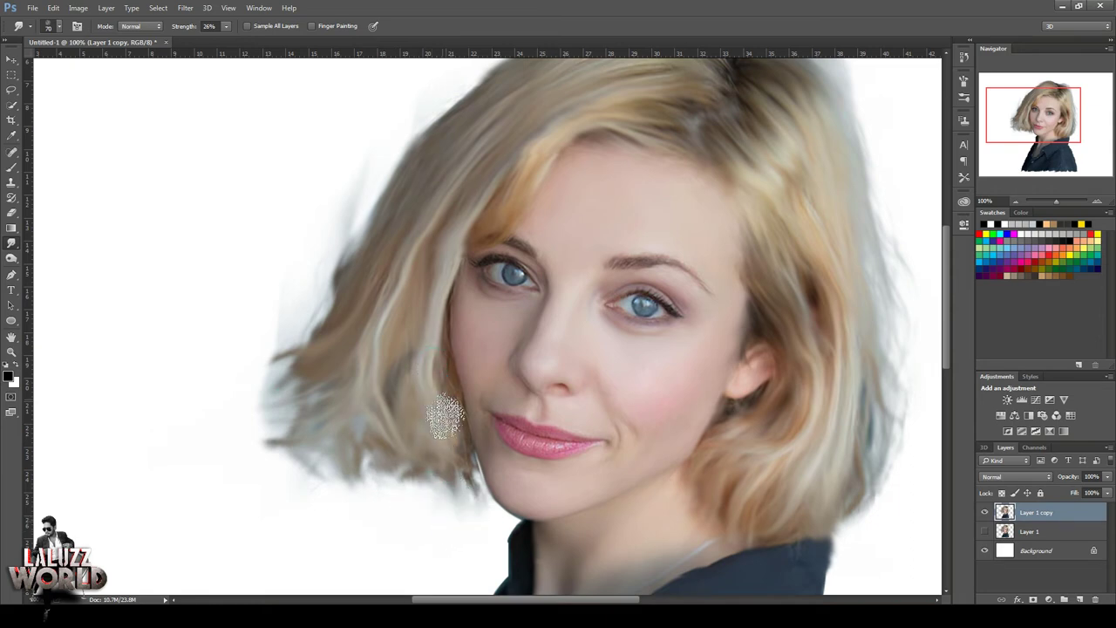
{"action": "left_click_drag", "start_coordinate": [443, 364], "coordinate": [457, 498]}
{"action": "left_click_drag", "start_coordinate": [426, 324], "coordinate": [437, 370]}
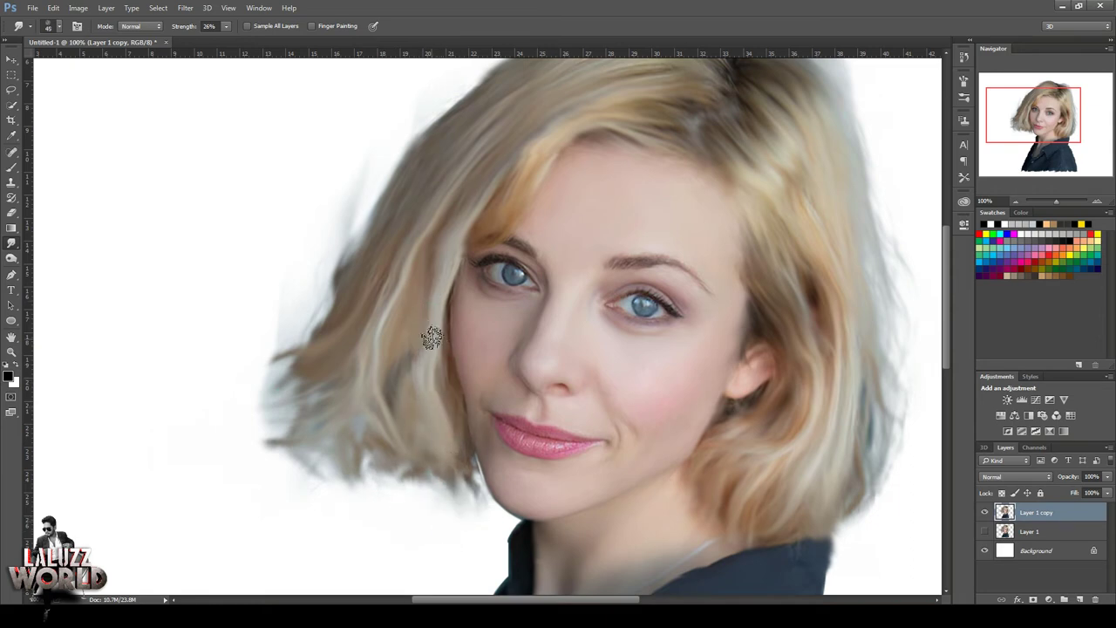
Try the Eraser, then a test stroke with the large textured brush, and undo it
{"action": "left_click", "coordinate": [11, 212]}
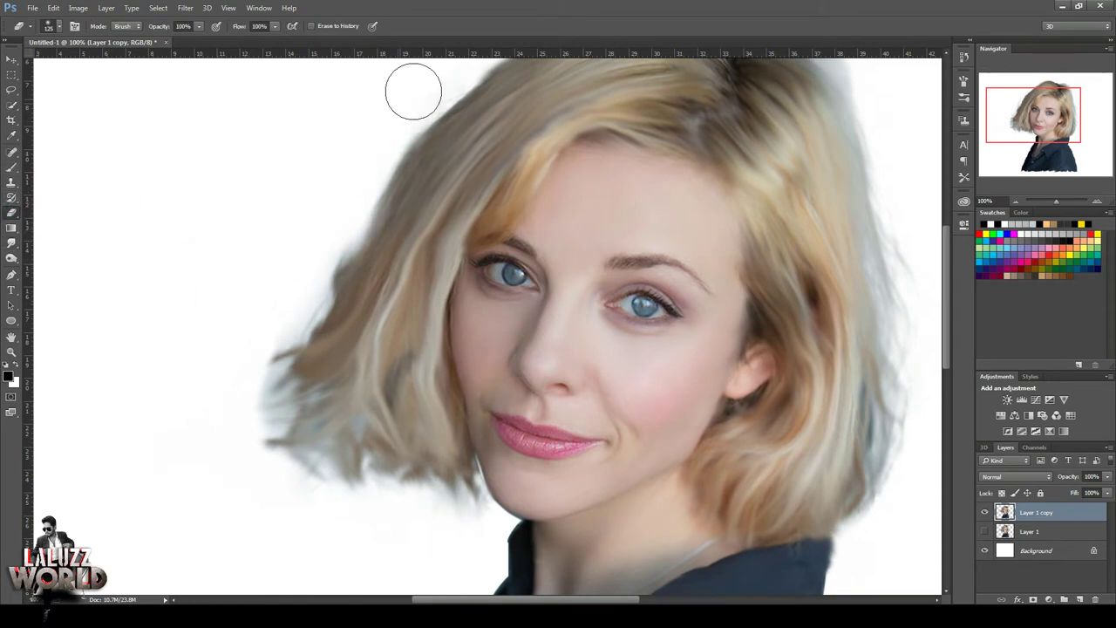
{"action": "scroll", "coordinate": [910, 109], "scroll_direction": "up", "scroll_amount": 3}
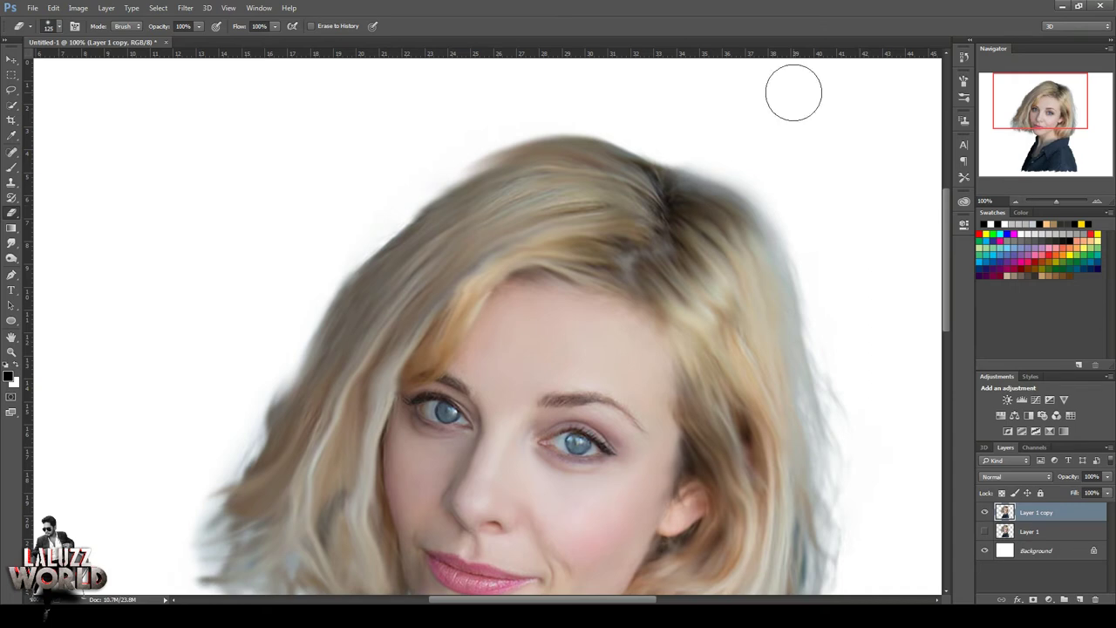
{"action": "left_click", "coordinate": [12, 166]}
{"action": "left_click", "coordinate": [58, 27]}
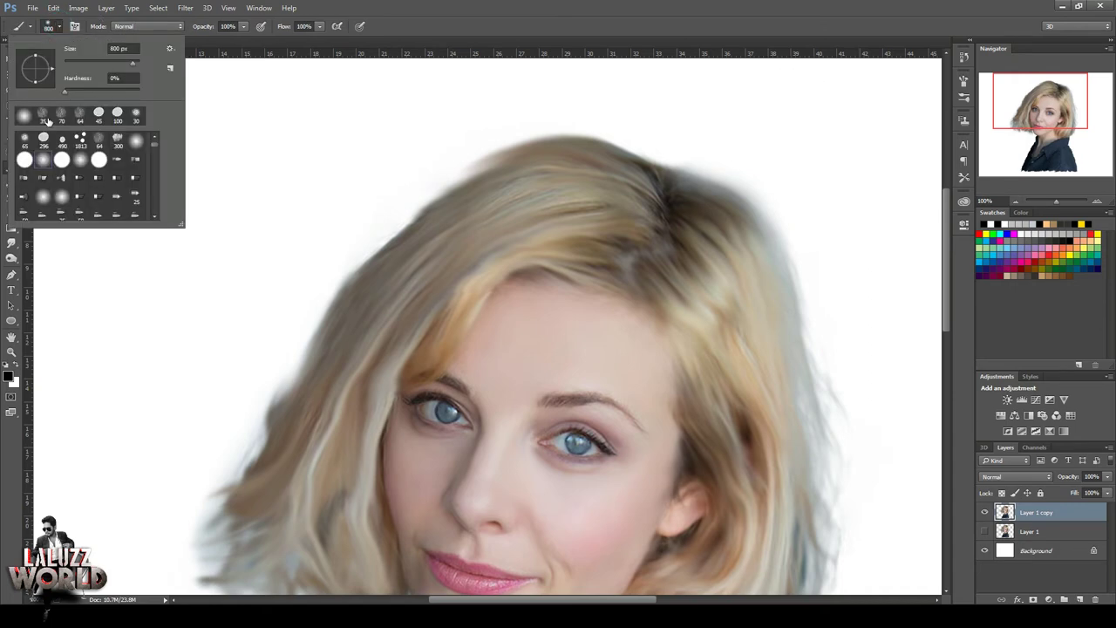
{"action": "left_click", "coordinate": [78, 139]}
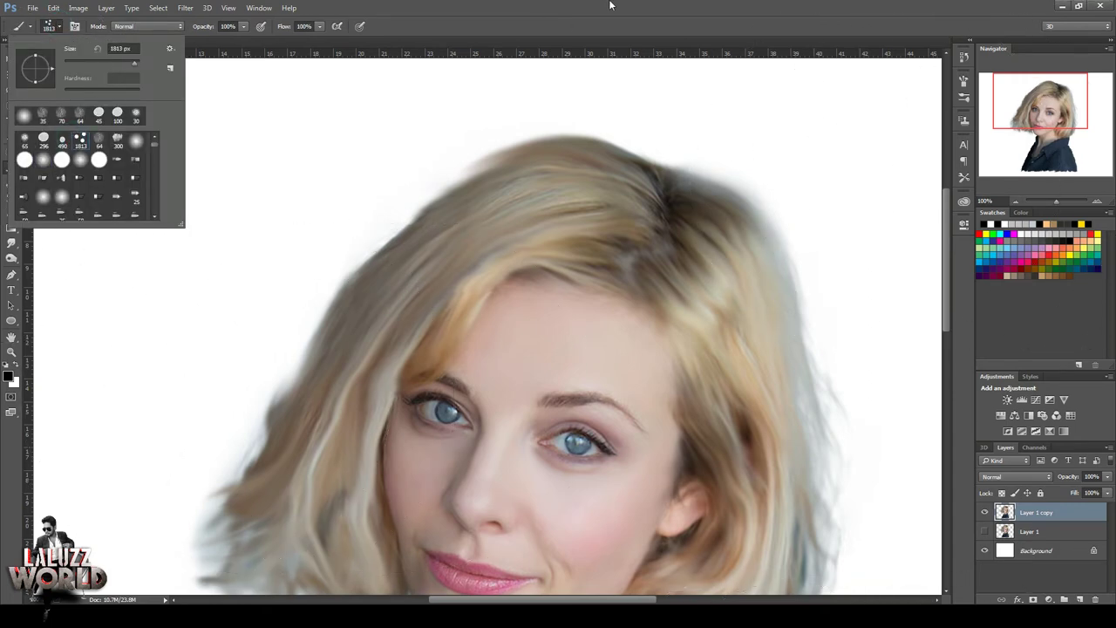
{"action": "key", "text": "Return"}
{"action": "key", "text": "bracketleft"}
{"action": "key", "text": "bracketleft"}
{"action": "key", "text": "bracketleft"}
{"action": "key", "text": "bracketleft"}
{"action": "key", "text": "bracketleft"}
{"action": "key", "text": "bracketleft"}
{"action": "left_click_drag", "start_coordinate": [361, 286], "coordinate": [186, 474]}
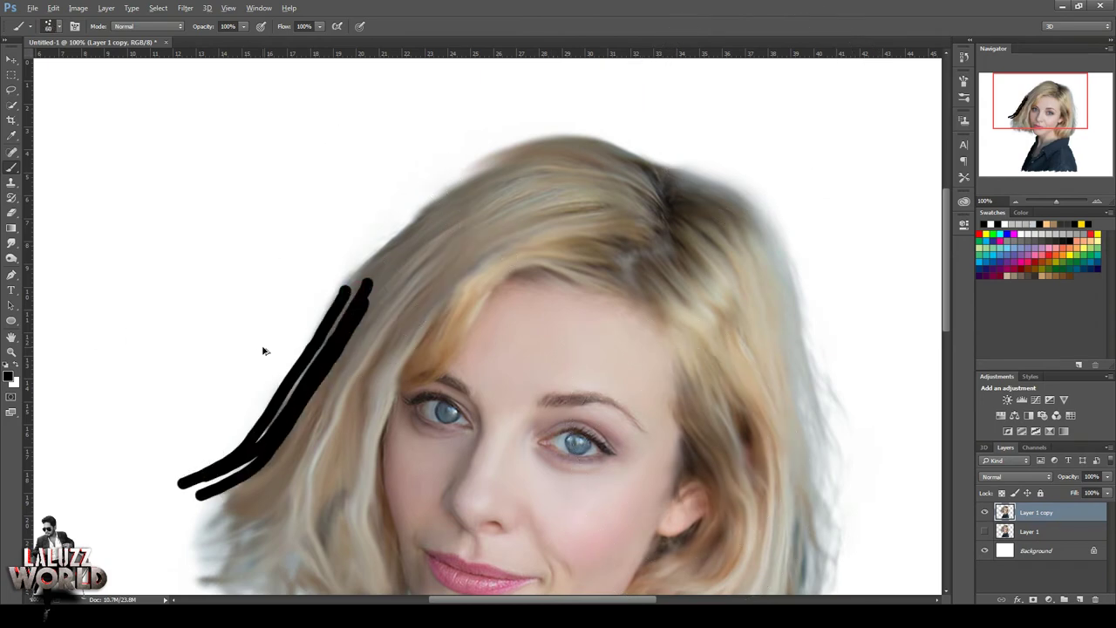
{"action": "key", "text": "ctrl+z"}
Try the Clone Stamp, dismiss the missing-source warning, and switch to the Smudge tool's presets
{"action": "left_click", "coordinate": [11, 182]}
{"action": "left_click", "coordinate": [54, 26]}
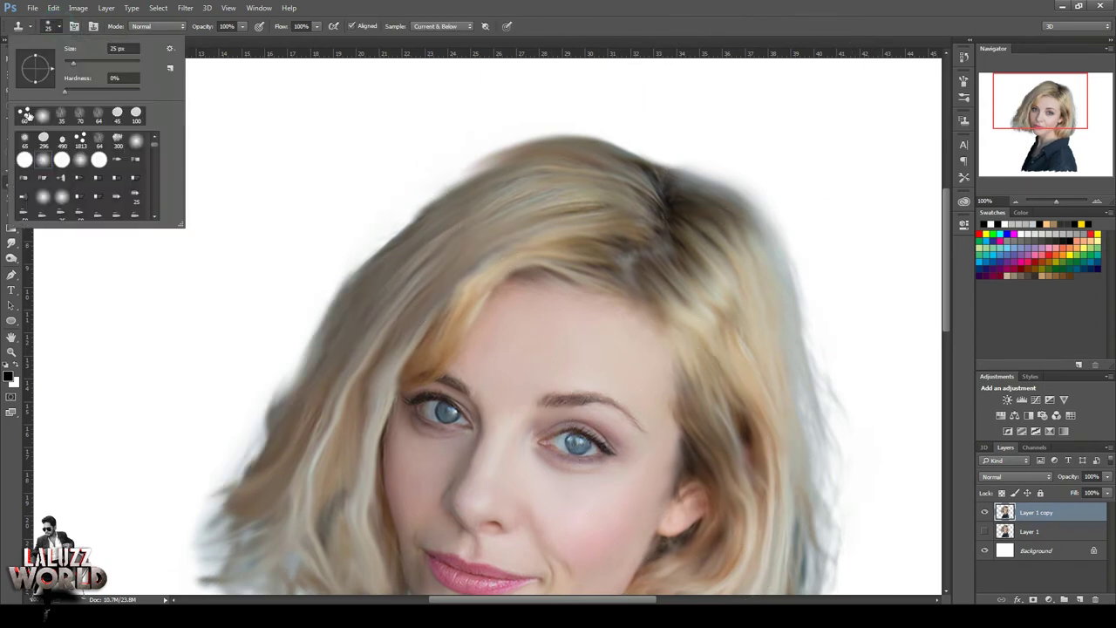
{"action": "left_click", "coordinate": [752, 20]}
{"action": "left_click", "coordinate": [357, 311]}
{"action": "left_click", "coordinate": [561, 242]}
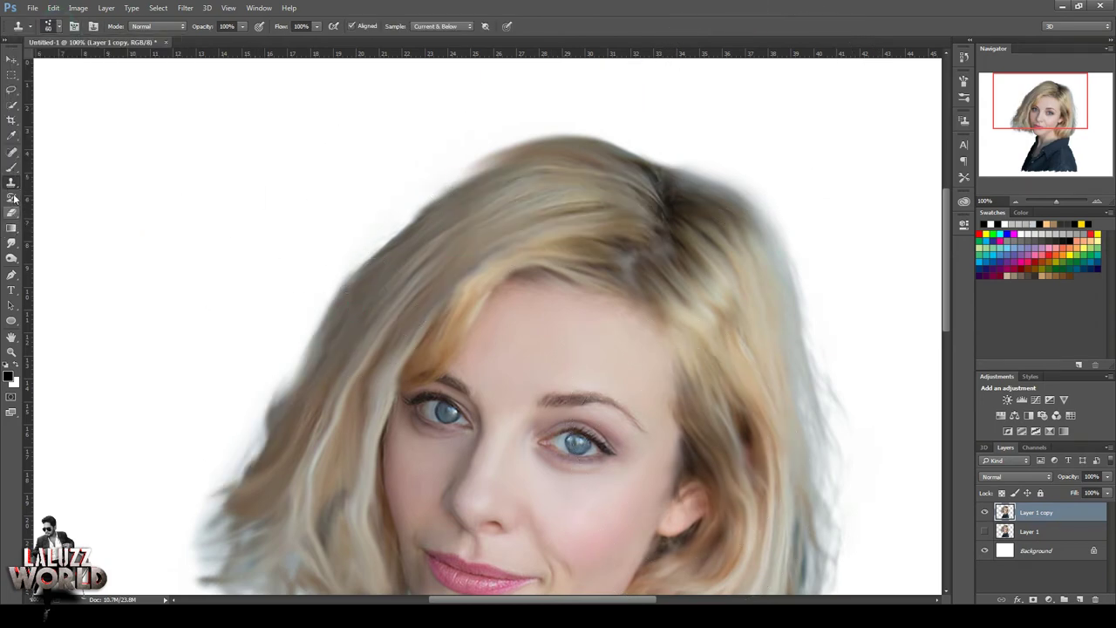
{"action": "left_click", "coordinate": [11, 243]}
{"action": "left_click", "coordinate": [58, 27]}
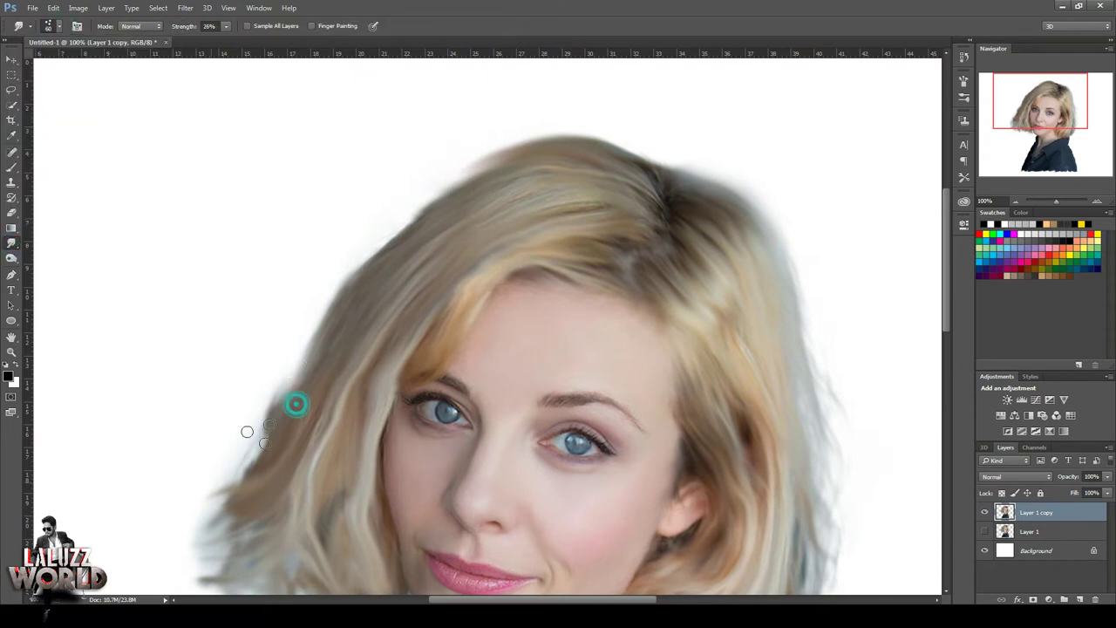
Push the left and right hair strands outward into streaks, then zoom to 200% on the face
{"action": "left_click_drag", "start_coordinate": [247, 430], "coordinate": [230, 558]}
{"action": "left_click_drag", "start_coordinate": [218, 478], "coordinate": [276, 380]}
{"action": "left_click_drag", "start_coordinate": [1045, 143], "coordinate": [1047, 169]}
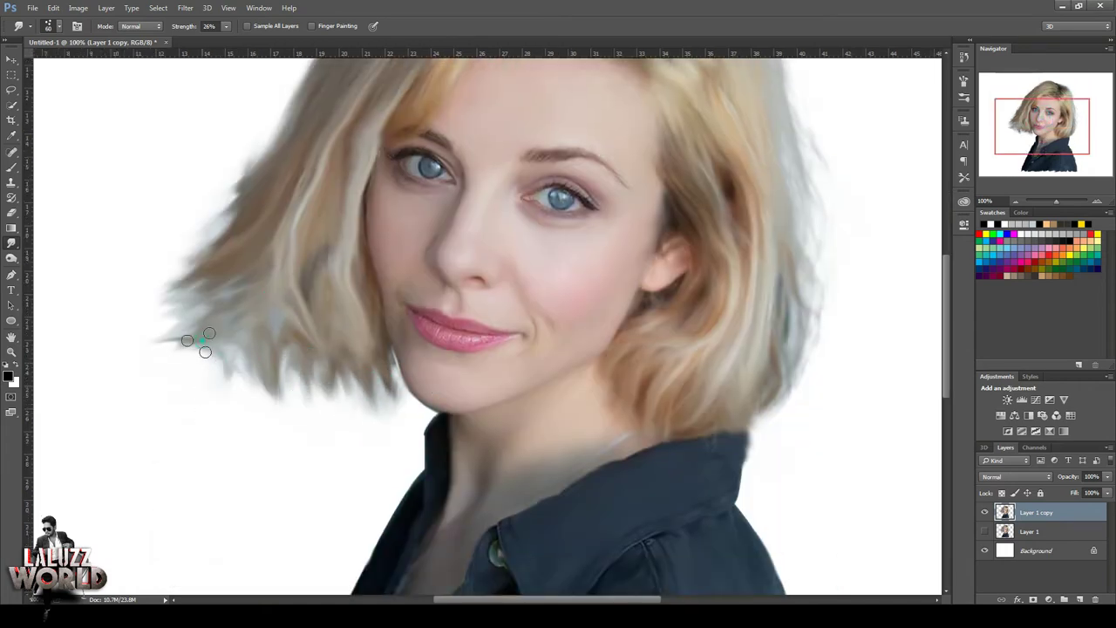
{"action": "left_click_drag", "start_coordinate": [813, 379], "coordinate": [805, 442]}
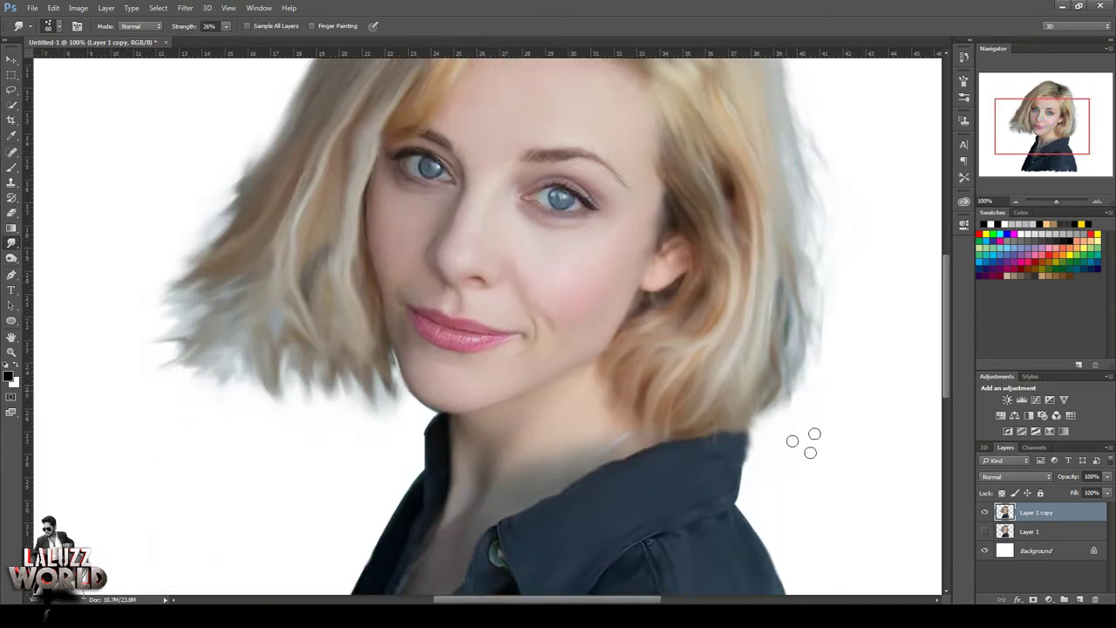
{"action": "left_click_drag", "start_coordinate": [1079, 102], "coordinate": [1087, 88]}
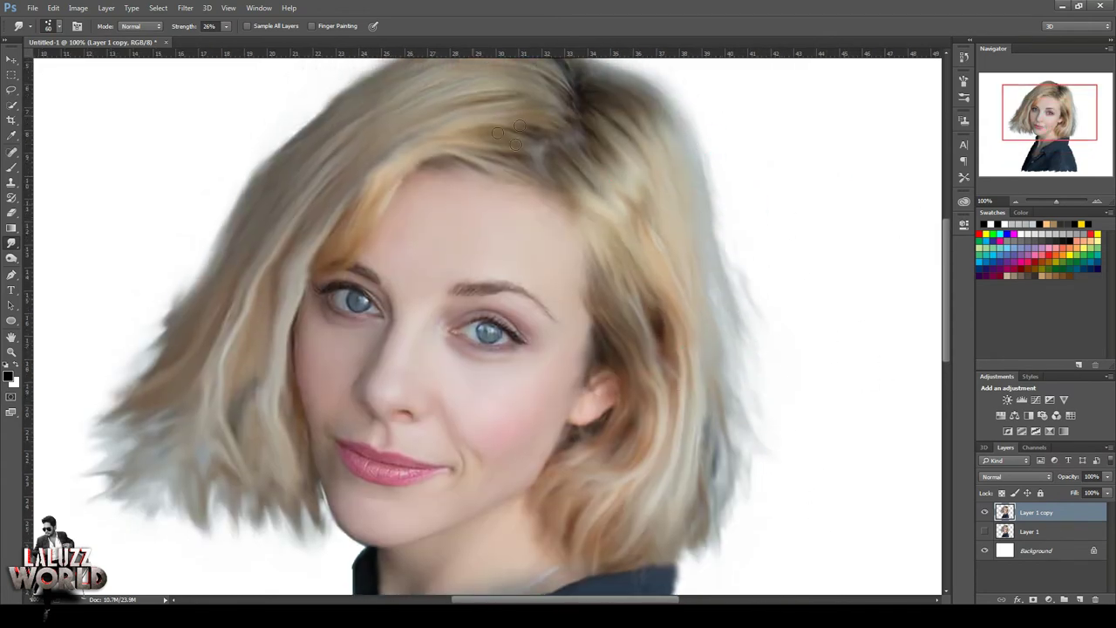
{"action": "key", "text": "ctrl+plus"}
{"action": "left_click", "coordinate": [48, 25]}
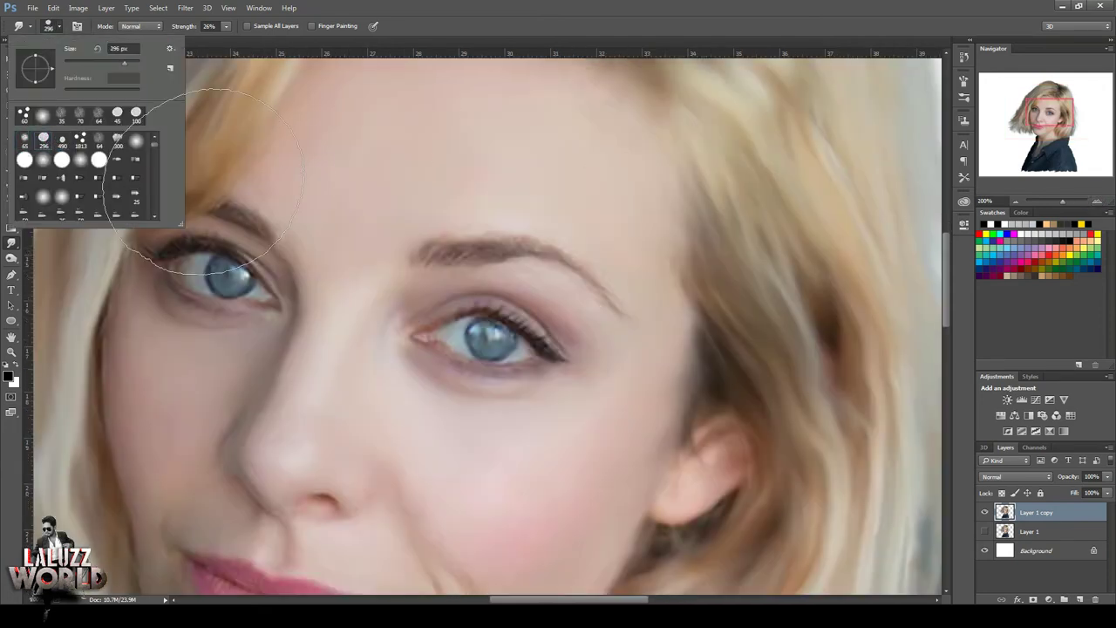
Choose the 65 px smudge brush and blend the skin beside the left eye
{"action": "left_click", "coordinate": [23, 139]}
{"action": "key", "text": "Return"}
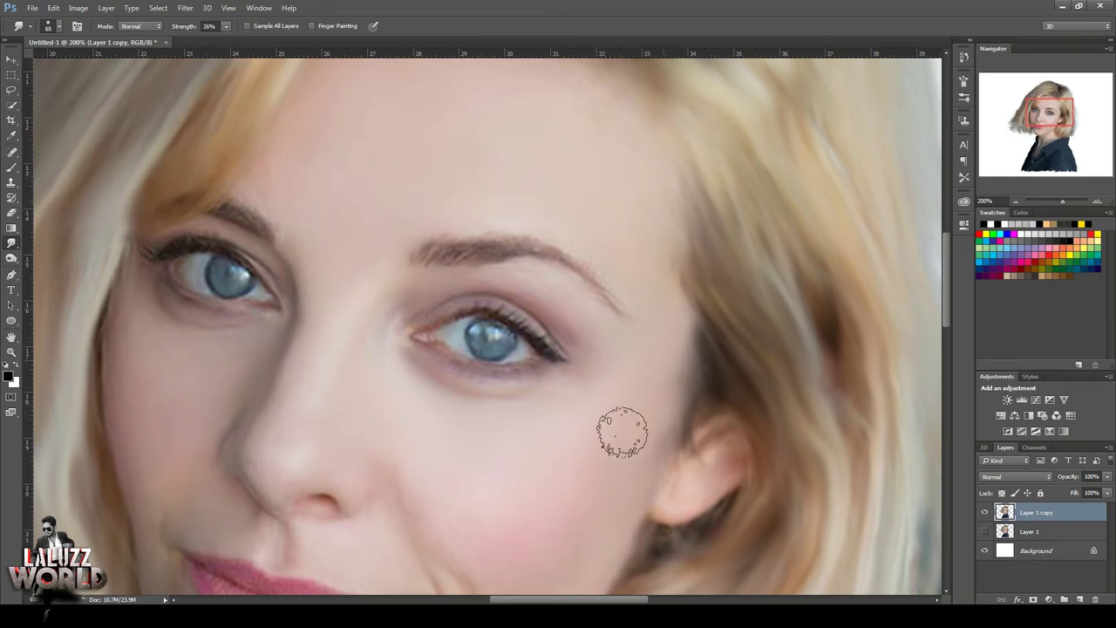
{"action": "key", "text": "ctrl+z"}
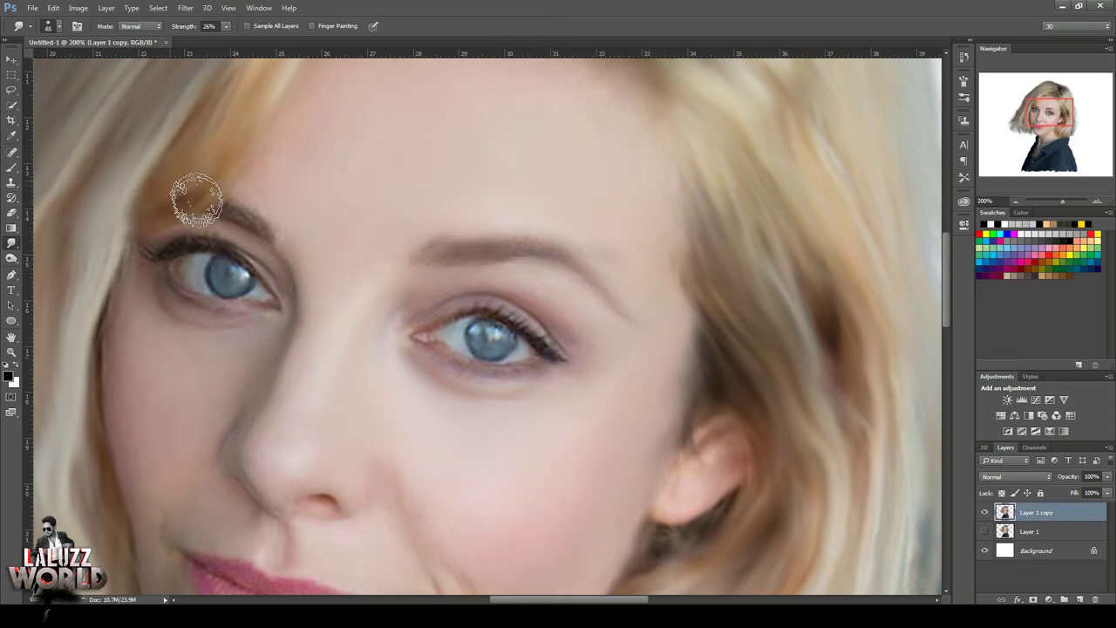
{"action": "left_click_drag", "start_coordinate": [130, 256], "coordinate": [122, 270]}
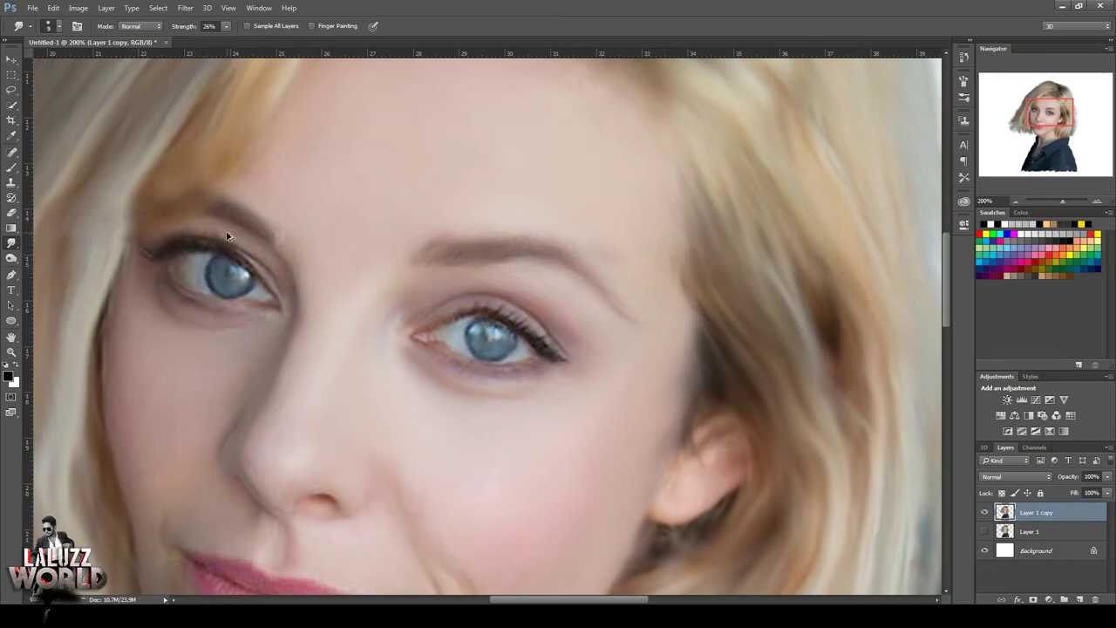
Change the smudge brush preset and raise its size to 490 px
{"action": "left_click", "coordinate": [59, 26]}
{"action": "double_click", "coordinate": [62, 118]}
{"action": "left_click", "coordinate": [58, 28]}
{"action": "left_click", "coordinate": [374, 295]}
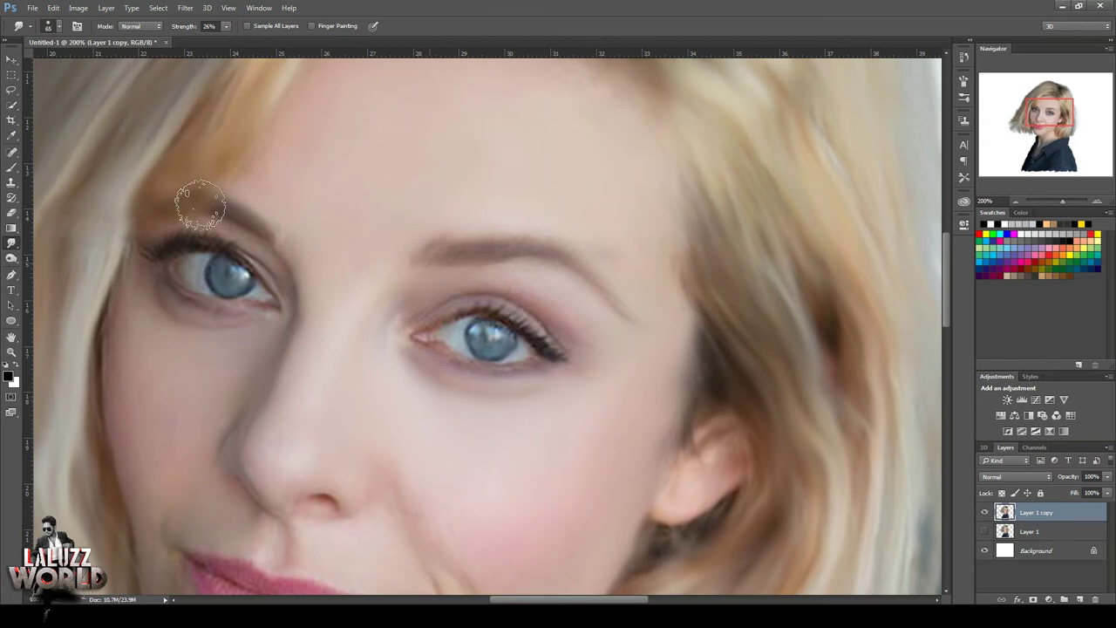
{"action": "left_click", "coordinate": [58, 28]}
{"action": "left_click_drag", "start_coordinate": [53, 56], "coordinate": [105, 56]}
{"action": "left_click", "coordinate": [470, 412]}
Shrink the brush to about 70 px and smooth the skin on the left cheek
{"action": "key", "text": "bracketleft"}
{"action": "key", "text": "bracketleft"}
{"action": "key", "text": "bracketleft"}
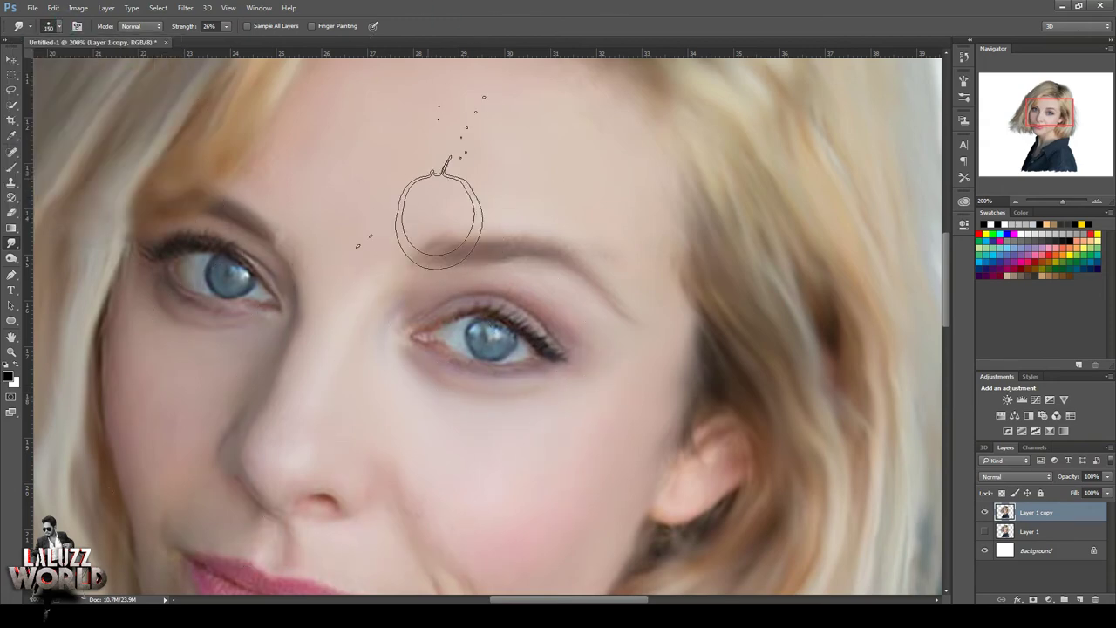
{"action": "key", "text": "bracketleft"}
{"action": "key", "text": "bracketleft"}
{"action": "key", "text": "bracketleft"}
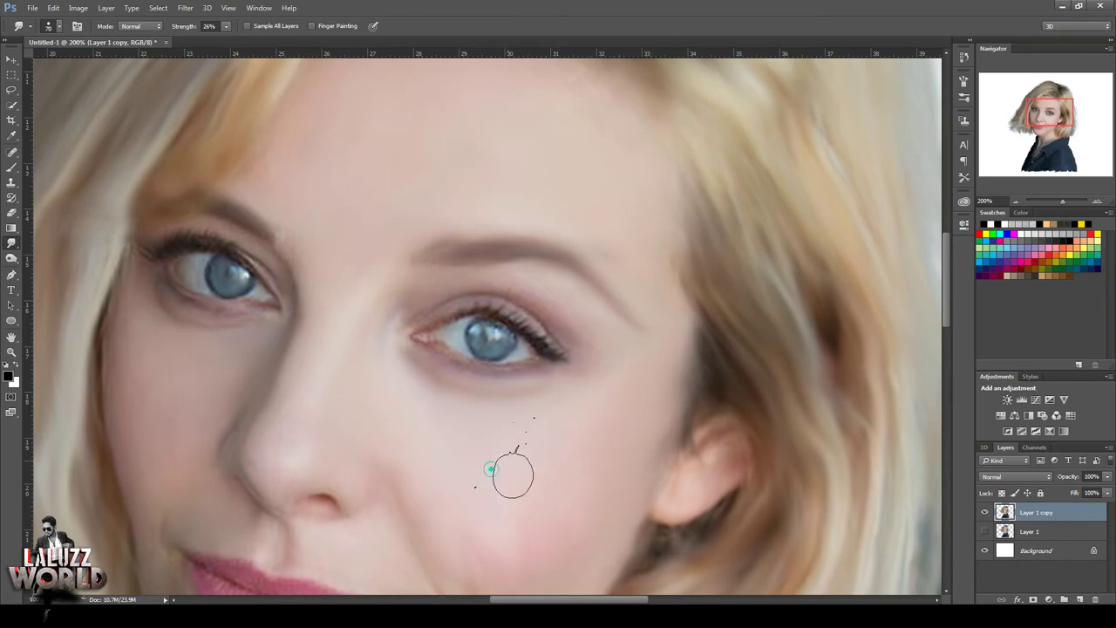
{"action": "left_click_drag", "start_coordinate": [376, 395], "coordinate": [212, 367]}
{"action": "left_click", "coordinate": [266, 466]}
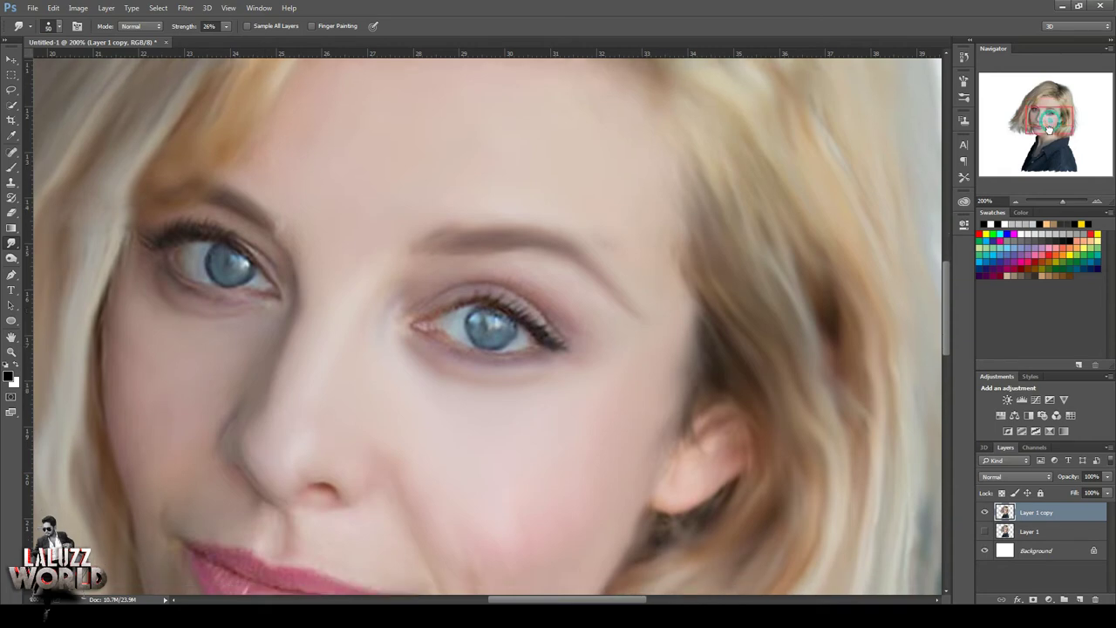
Blend the neck skin and jacket hem, then zoom out to 50% to see the full portrait
{"action": "scroll", "coordinate": [305, 401], "scroll_direction": "down", "scroll_amount": 5}
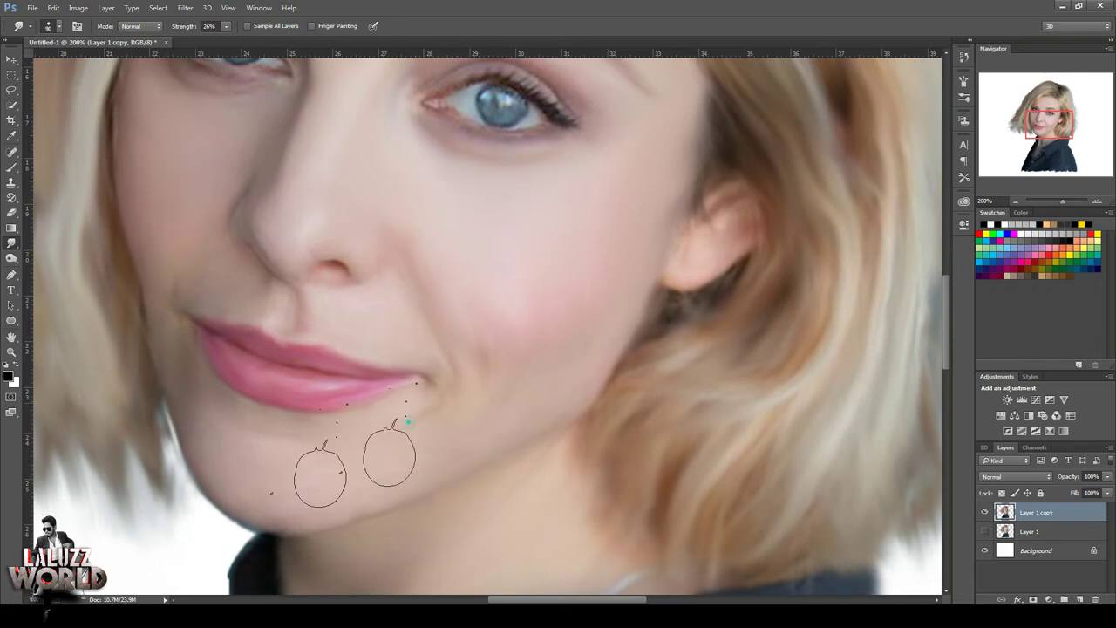
{"action": "scroll", "coordinate": [471, 366], "scroll_direction": "down", "scroll_amount": 5}
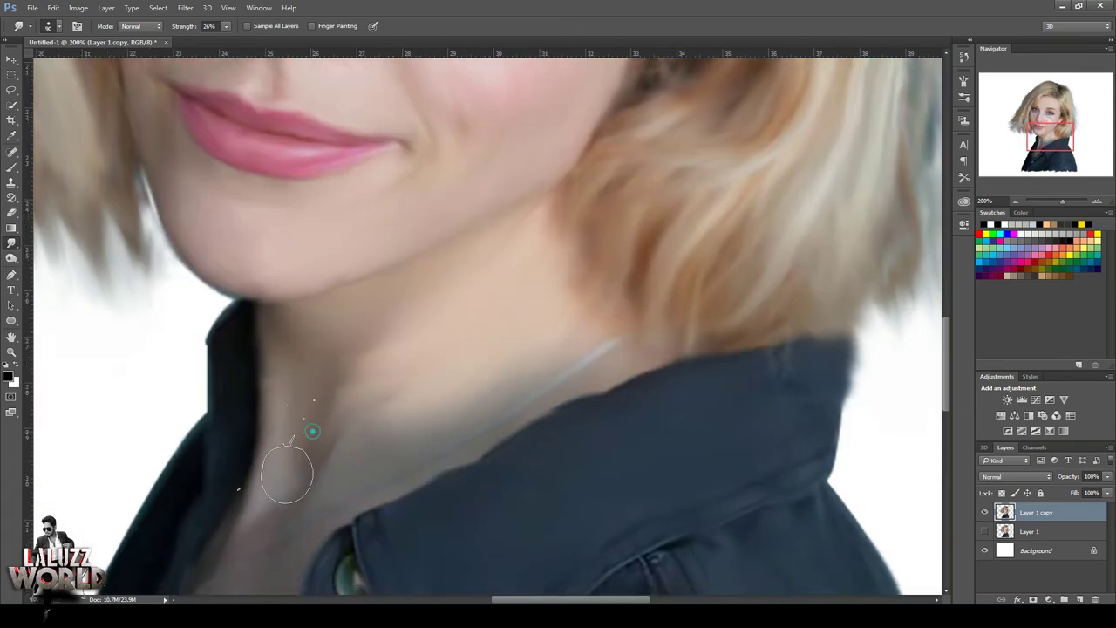
{"action": "left_click", "coordinate": [323, 397]}
{"action": "scroll", "coordinate": [642, 535], "scroll_direction": "down", "scroll_amount": 3}
{"action": "scroll", "coordinate": [509, 455], "scroll_direction": "down", "scroll_amount": 7}
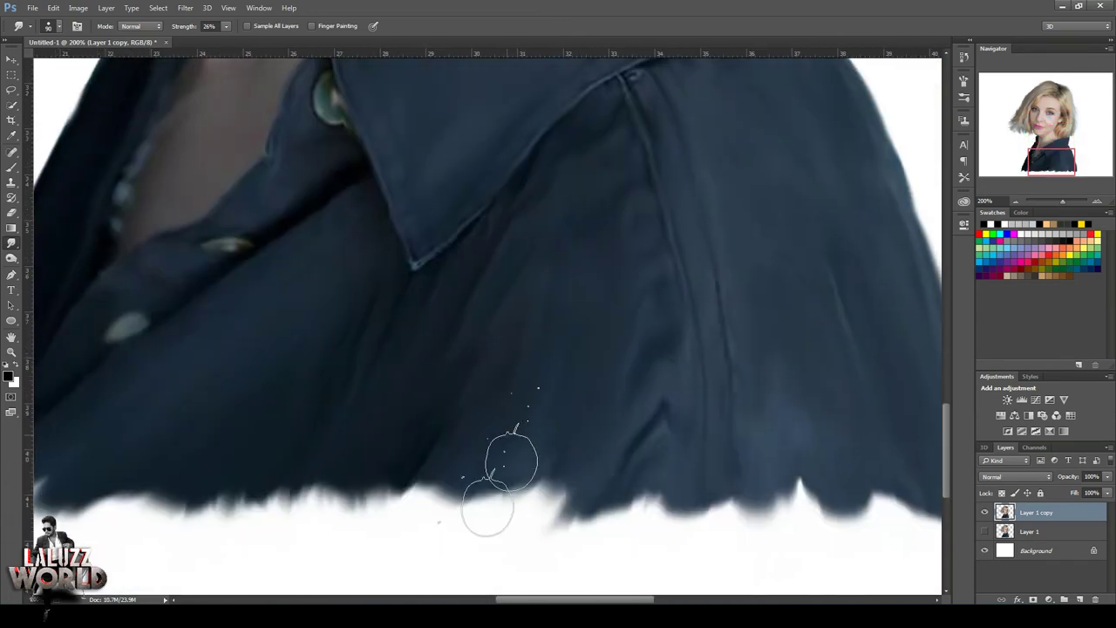
{"action": "left_click", "coordinate": [1016, 197]}
{"action": "left_click", "coordinate": [1015, 197]}
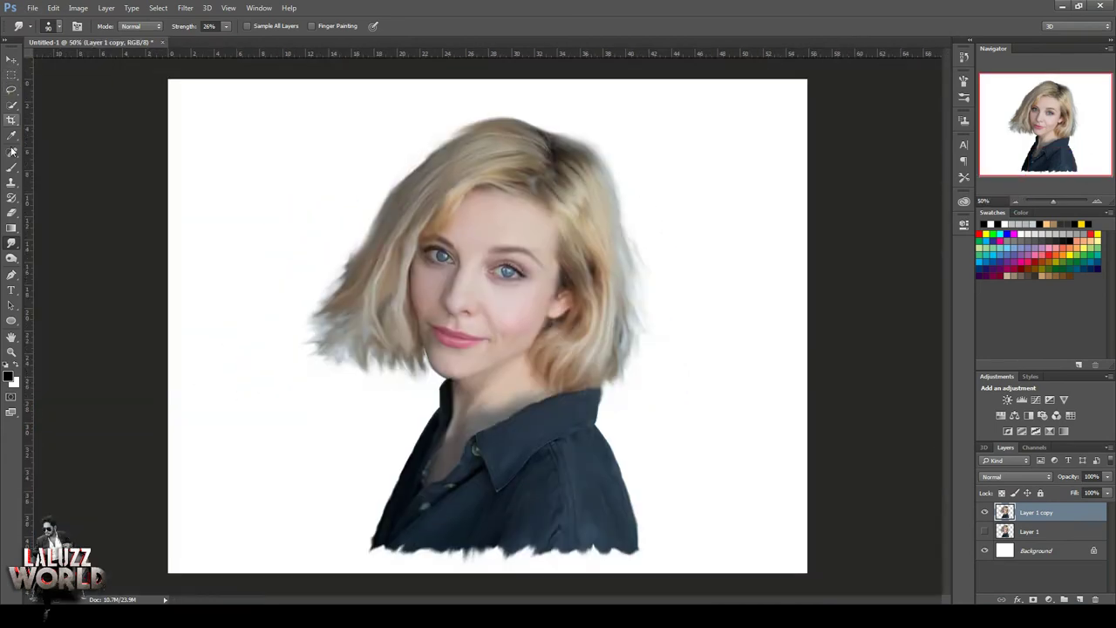
Save as Untitled-1.psd with maximum compatibility and add a new layer below Layer 1 copy
{"action": "key", "text": "ctrl+s"}
{"action": "key", "text": "Return"}
{"action": "key", "text": "Return"}
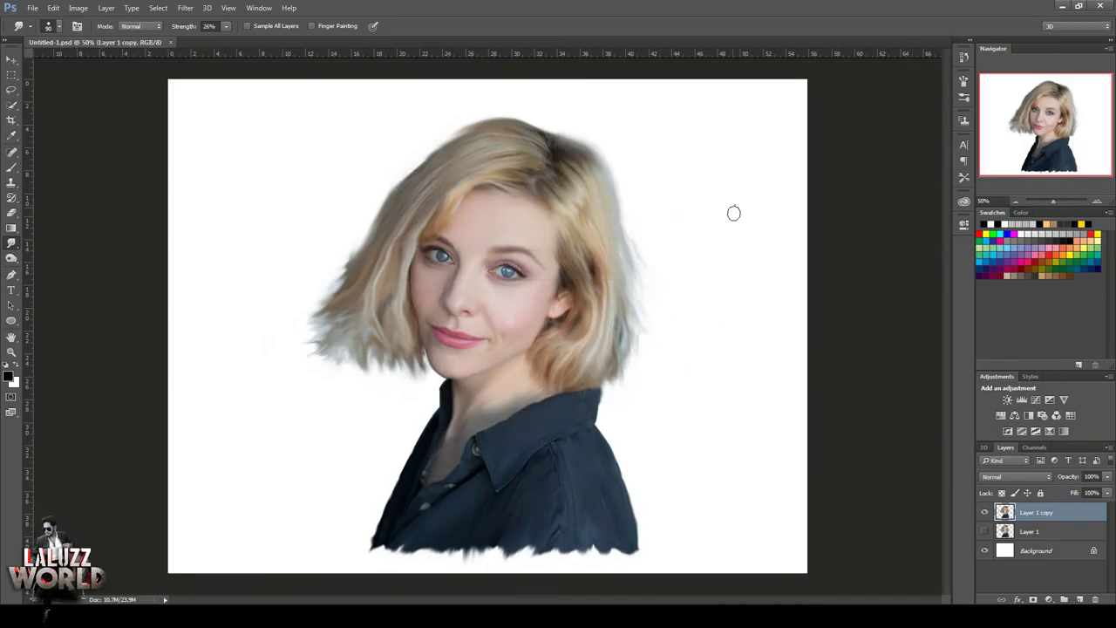
{"action": "left_click", "coordinate": [1043, 534]}
{"action": "left_click", "coordinate": [1079, 599]}
Set the foreground colour to a dark blue-grey
{"action": "right_click", "coordinate": [45, 45]}
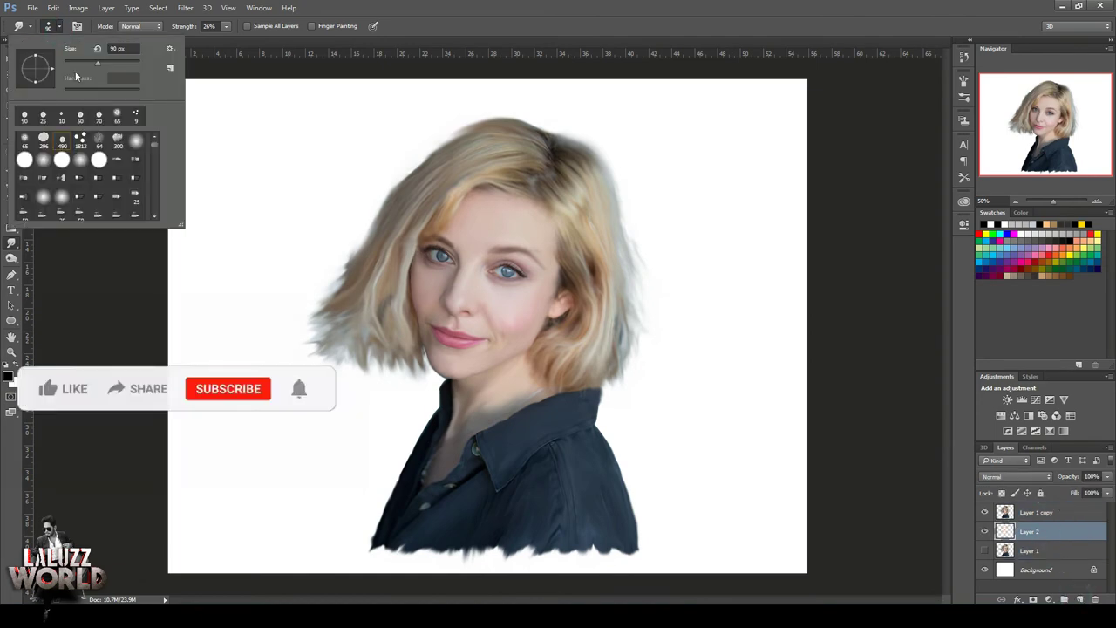
{"action": "key", "text": "Escape"}
{"action": "left_click", "coordinate": [9, 377]}
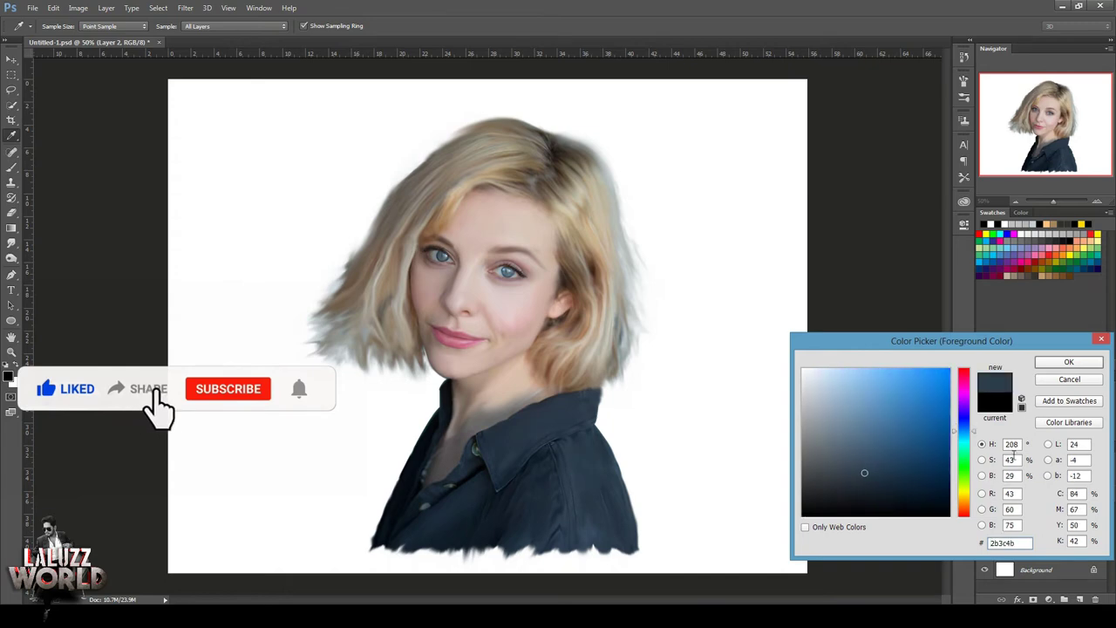
{"action": "left_click", "coordinate": [1068, 361]}
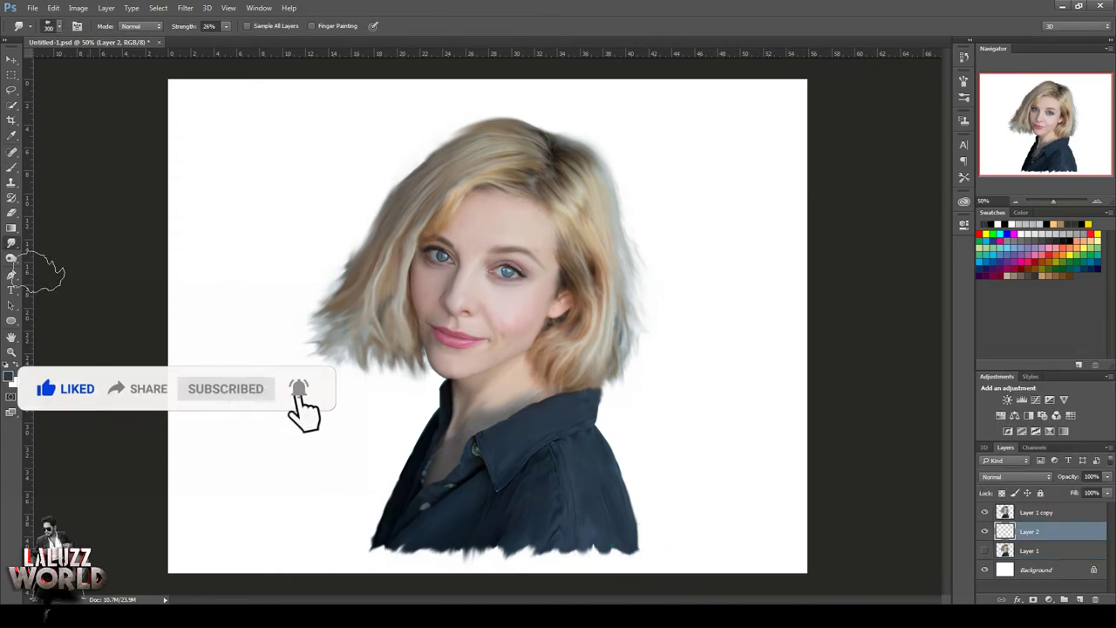
Paint dark clouds along the bottom and right with a soft brush enlarged to 2100 px
{"action": "key", "text": "b"}
{"action": "left_click", "coordinate": [50, 26]}
{"action": "double_click", "coordinate": [118, 144]}
{"action": "mouse_move", "coordinate": [689, 549]}
{"action": "left_mouse_down"}
{"action": "mouse_move", "coordinate": [653, 536]}
{"action": "mouse_move", "coordinate": [785, 505]}
{"action": "mouse_move", "coordinate": [488, 558]}
{"action": "mouse_move", "coordinate": [253, 558]}
{"action": "mouse_move", "coordinate": [642, 428]}
{"action": "mouse_move", "coordinate": [772, 443]}
{"action": "mouse_move", "coordinate": [767, 419]}
{"action": "mouse_move", "coordinate": [767, 471]}
{"action": "left_mouse_up"}
{"action": "key", "text": "bracketright"}
{"action": "key", "text": "bracketright"}
{"action": "key", "text": "bracketright"}
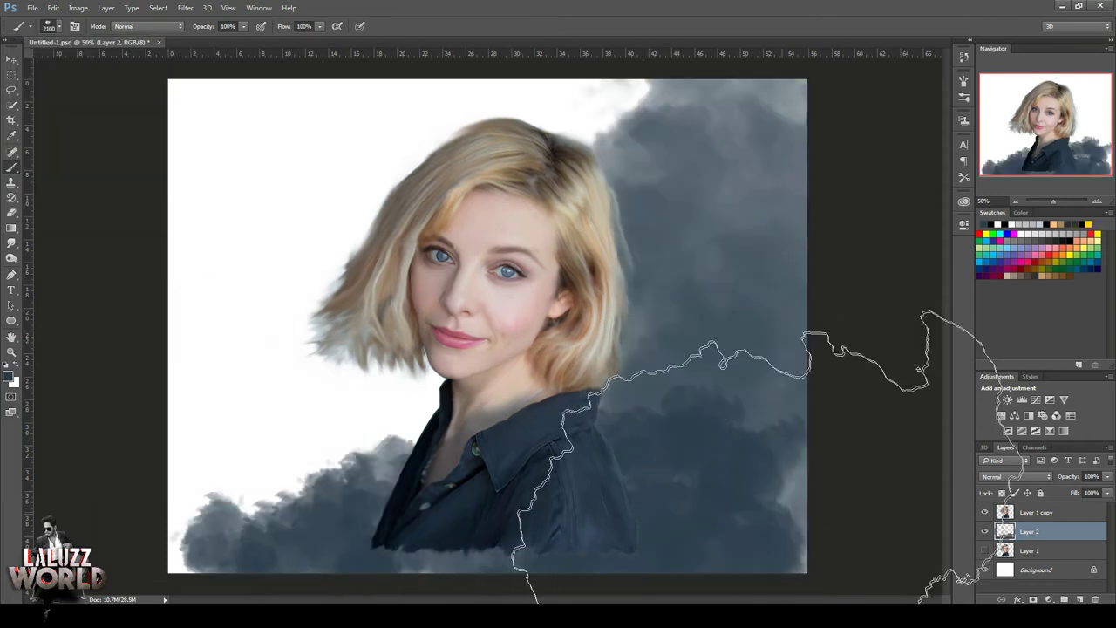
{"action": "key", "text": "ctrl+z"}
{"action": "key", "text": "bracketright"}
{"action": "key", "text": "bracketright"}
{"action": "left_click_drag", "start_coordinate": [649, 279], "coordinate": [693, 427]}
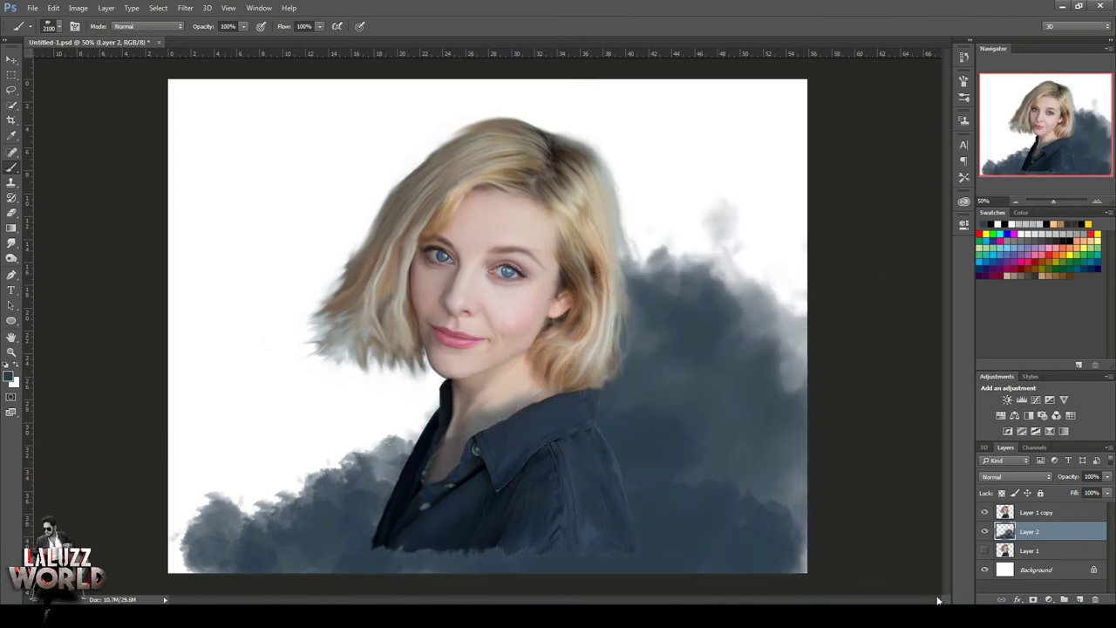
{"action": "key", "text": "alt+bracketright"}
{"action": "left_click", "coordinate": [11, 246]}
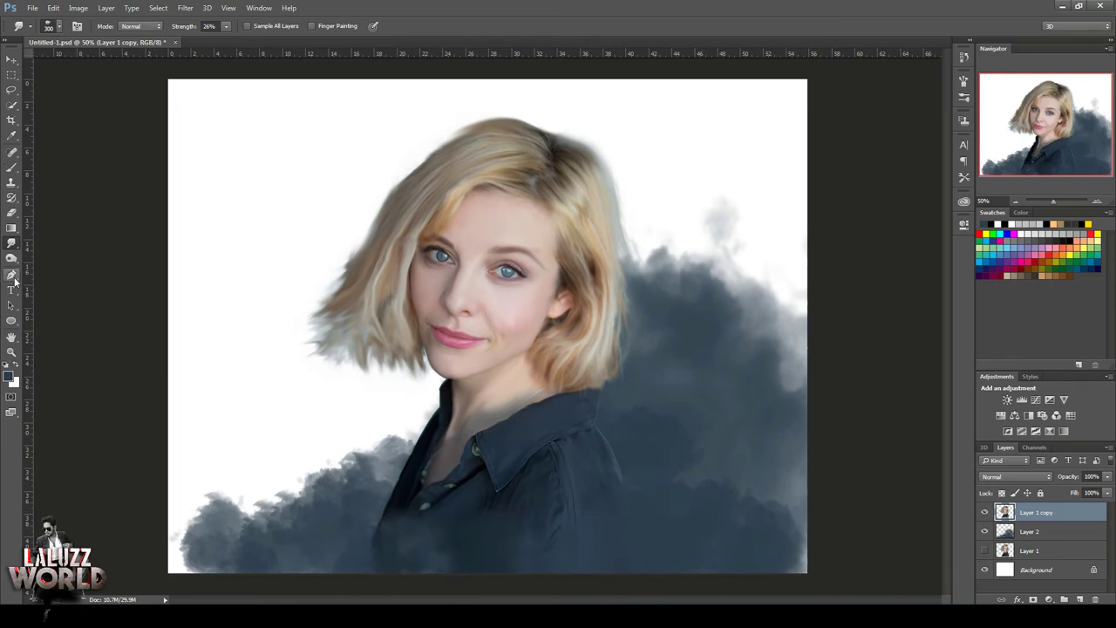
Set the foreground colour to orange bc8000
{"action": "left_click", "coordinate": [9, 376]}
{"action": "left_click_drag", "start_coordinate": [973, 434], "coordinate": [964, 499]}
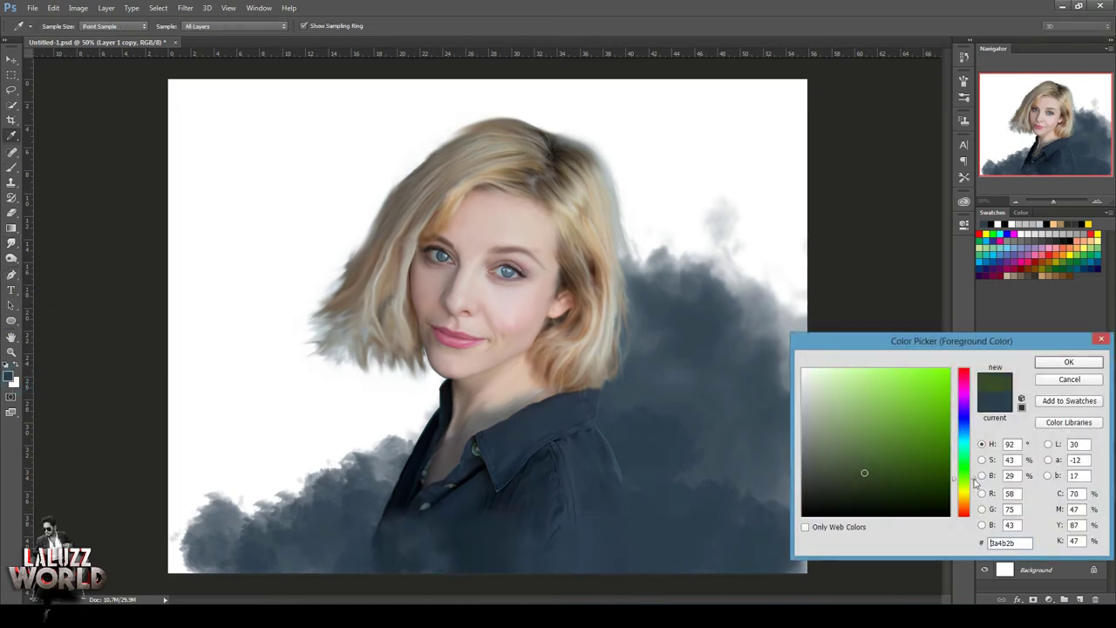
{"action": "left_click", "coordinate": [949, 407]}
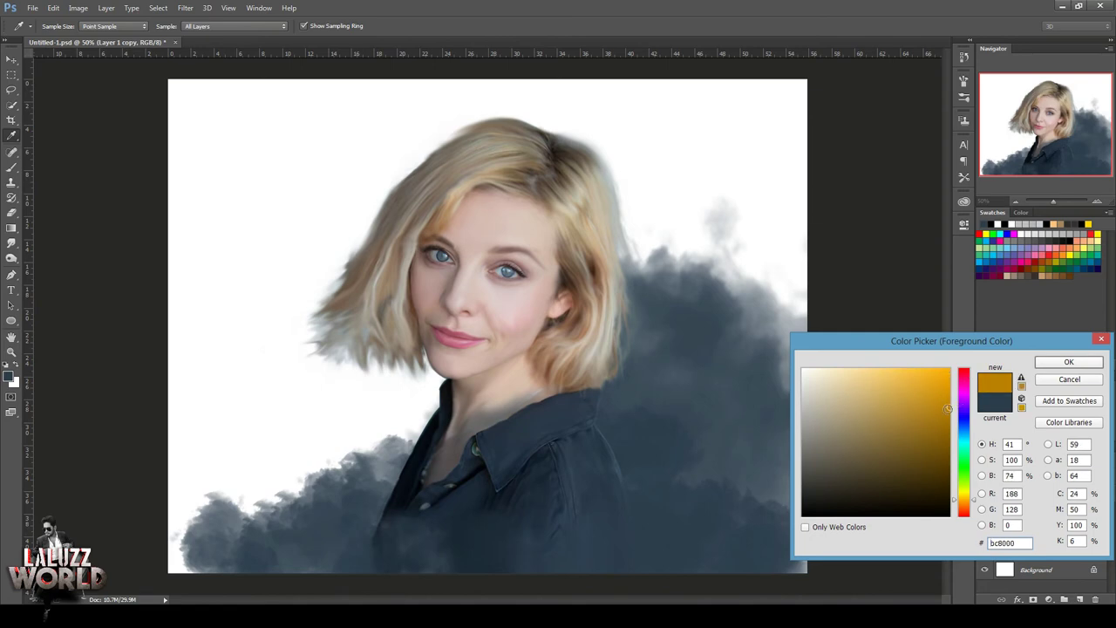
{"action": "left_click", "coordinate": [1068, 362]}
On a new layer, paint broad orange strokes over the white background left and top-right
{"action": "left_click", "coordinate": [1079, 598]}
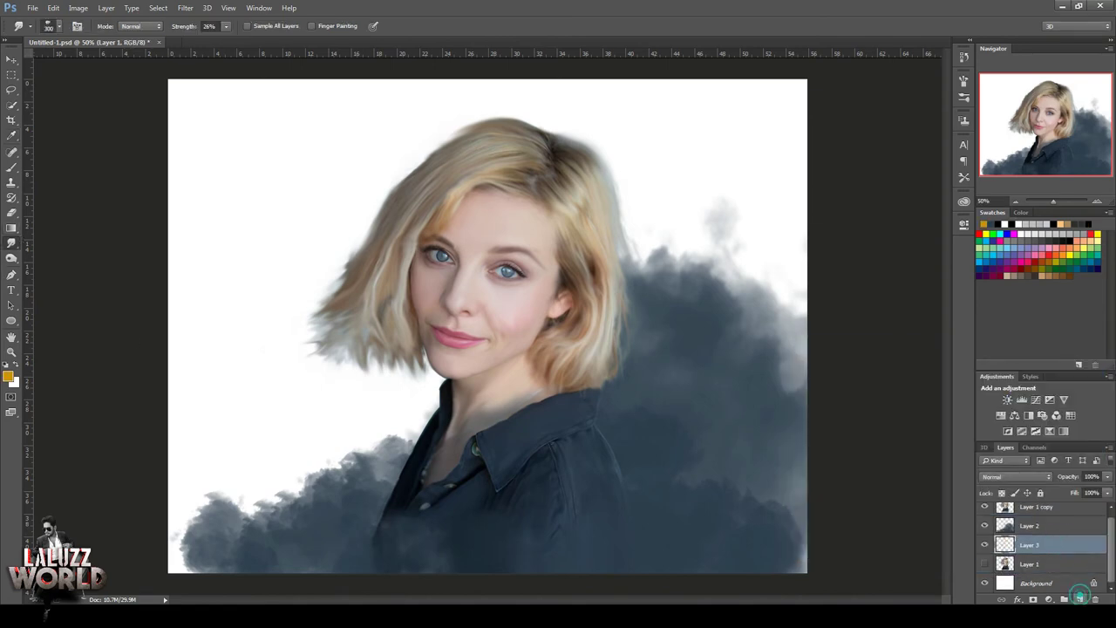
{"action": "left_click", "coordinate": [11, 168]}
{"action": "mouse_move", "coordinate": [288, 218]}
{"action": "left_mouse_down"}
{"action": "mouse_move", "coordinate": [244, 349]}
{"action": "mouse_move", "coordinate": [250, 458]}
{"action": "mouse_move", "coordinate": [390, 94]}
{"action": "left_mouse_up"}
{"action": "left_click_drag", "start_coordinate": [688, 174], "coordinate": [732, 287]}
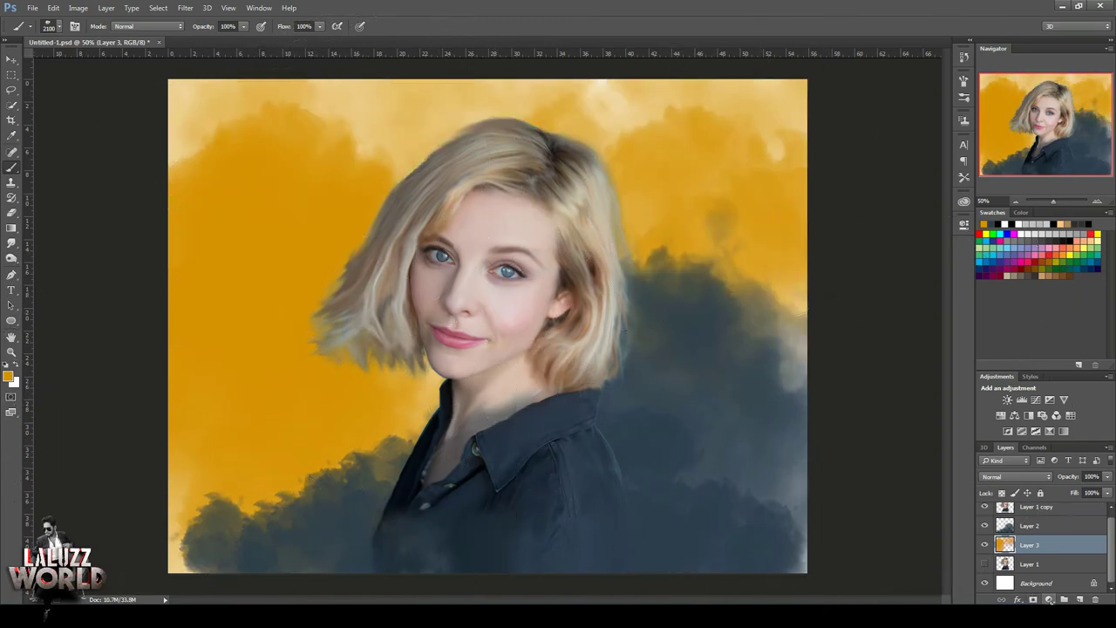
{"action": "left_click", "coordinate": [1079, 599]}
Brush cyan over the lower-left background, then undo the cyan strokes
{"action": "left_click", "coordinate": [8, 376]}
{"action": "left_click", "coordinate": [964, 441]}
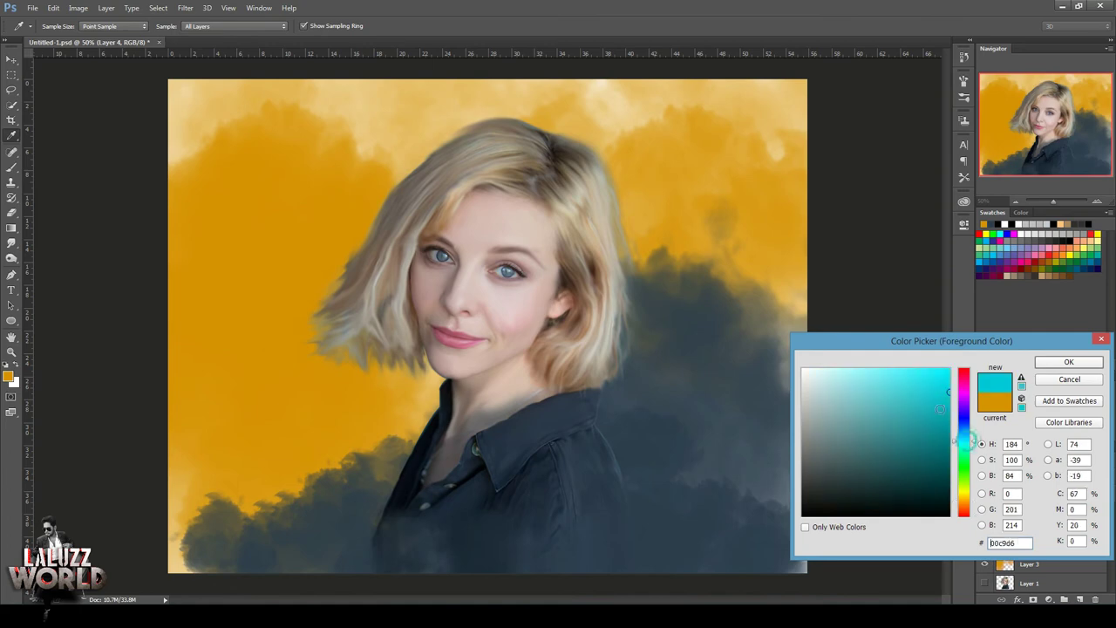
{"action": "left_click", "coordinate": [1068, 362]}
{"action": "mouse_move", "coordinate": [462, 418]}
{"action": "left_mouse_down"}
{"action": "mouse_move", "coordinate": [279, 418]}
{"action": "mouse_move", "coordinate": [396, 427]}
{"action": "left_mouse_up"}
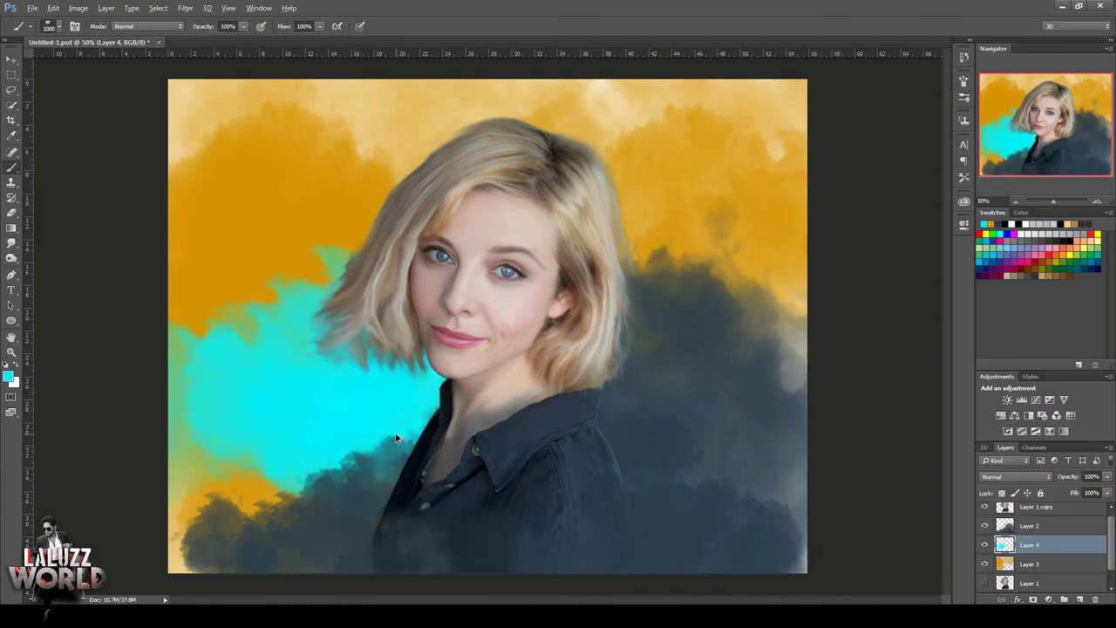
{"action": "key", "text": "ctrl+alt+z"}
{"action": "key", "text": "ctrl+alt+z"}
{"action": "key", "text": "ctrl+alt+z"}
Brush a darker teal over the lower-left background and the dark clouds on the right
{"action": "left_click", "coordinate": [11, 377]}
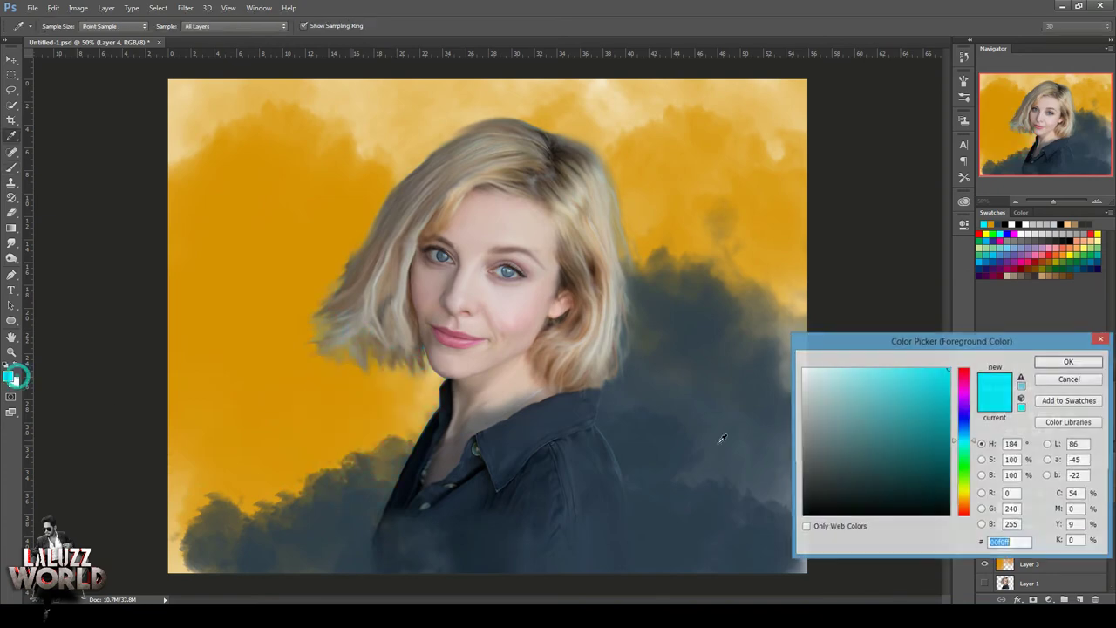
{"action": "left_click", "coordinate": [915, 418]}
{"action": "left_click", "coordinate": [1069, 362]}
{"action": "left_click_drag", "start_coordinate": [297, 503], "coordinate": [384, 471]}
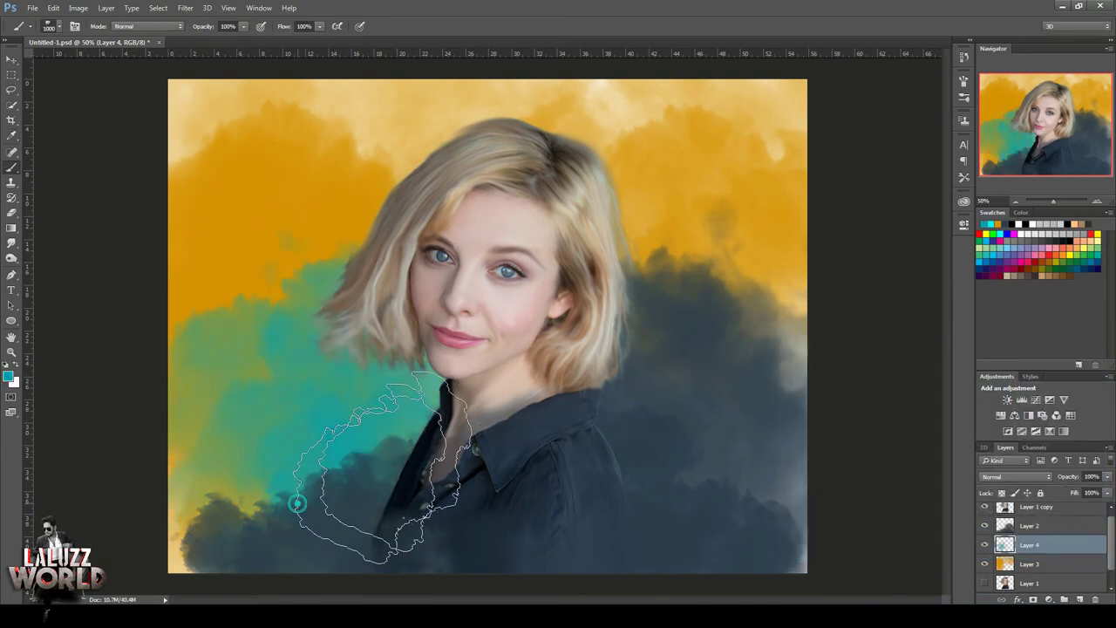
{"action": "left_click_drag", "start_coordinate": [610, 375], "coordinate": [633, 391]}
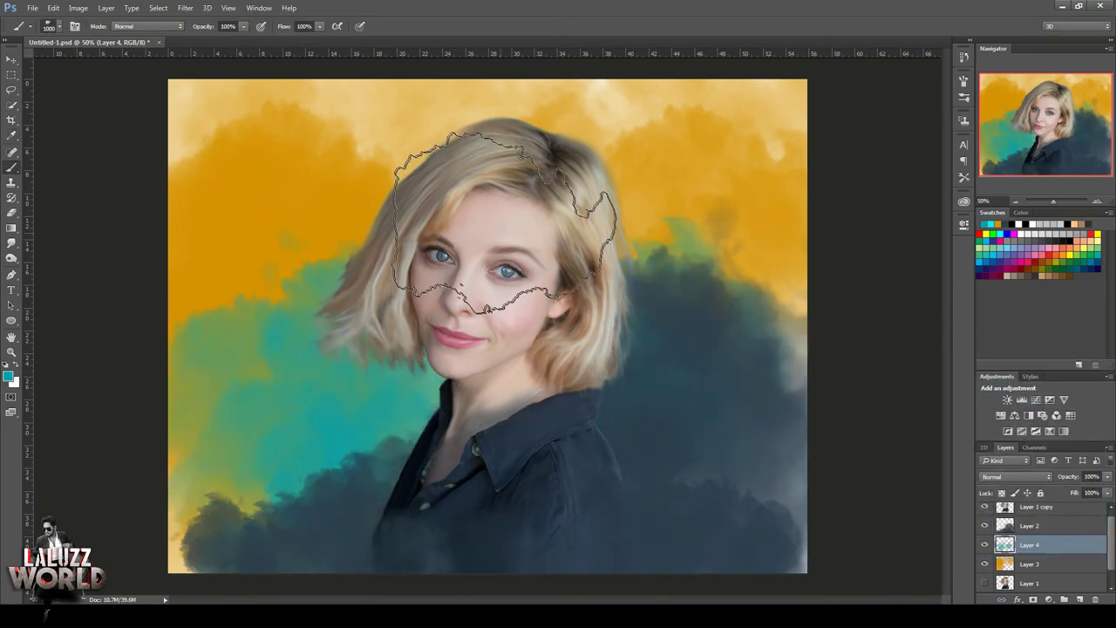
Add a Curves adjustment clipped to Layer 1 copy and bend the curve to darken it
{"action": "key", "text": "v"}
{"action": "left_click", "coordinate": [349, 136]}
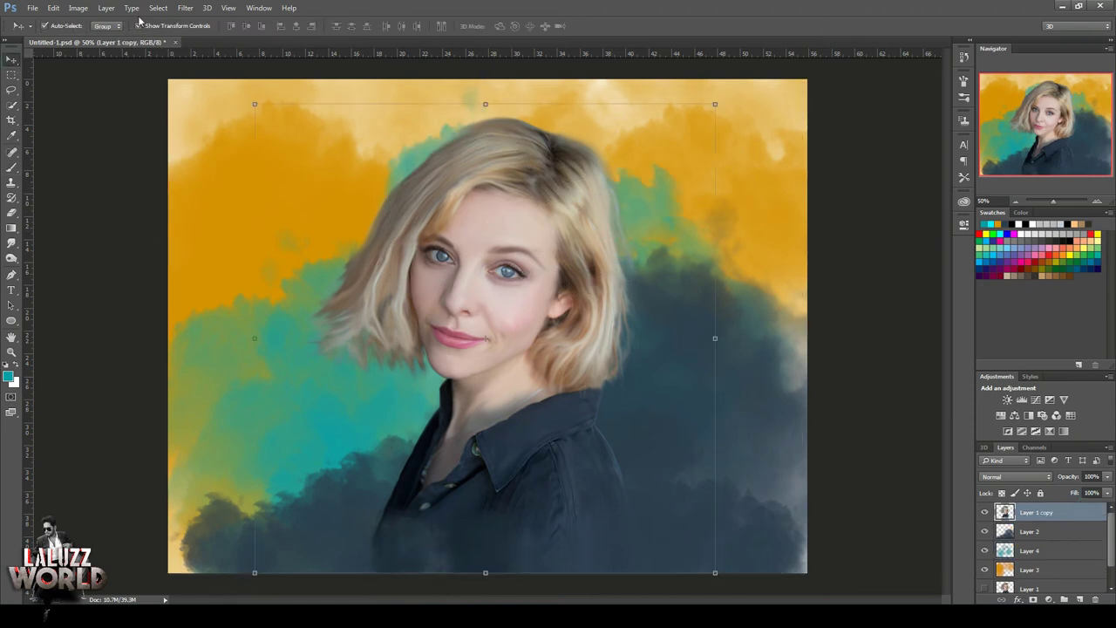
{"action": "left_click", "coordinate": [1047, 599]}
{"action": "left_click", "coordinate": [1039, 428]}
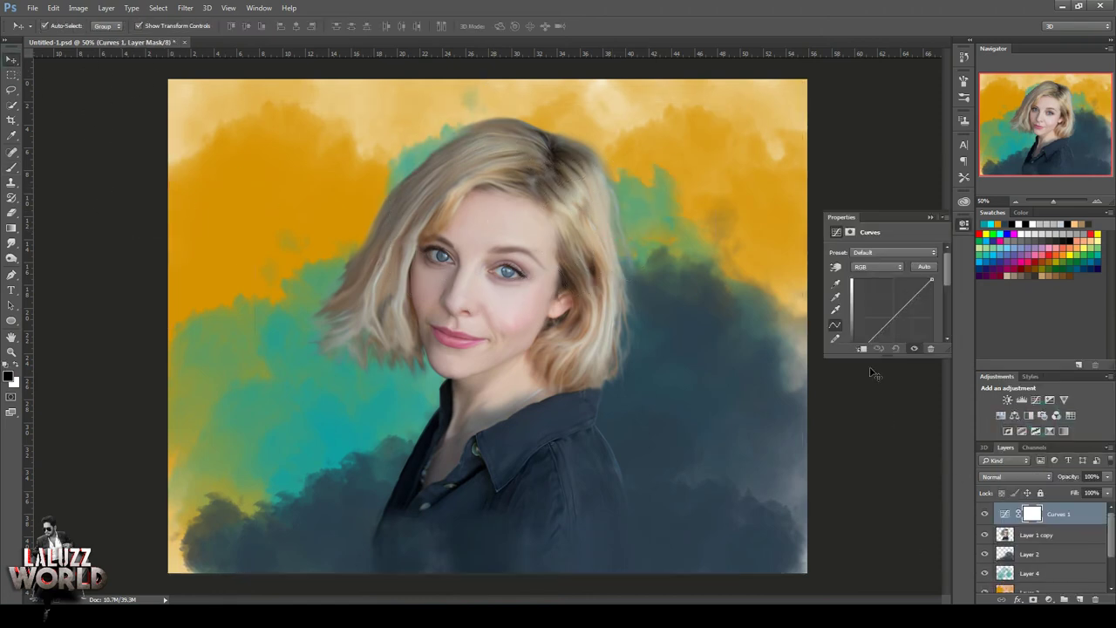
{"action": "left_click", "coordinate": [861, 348]}
{"action": "left_click_drag", "start_coordinate": [896, 307], "coordinate": [898, 312]}
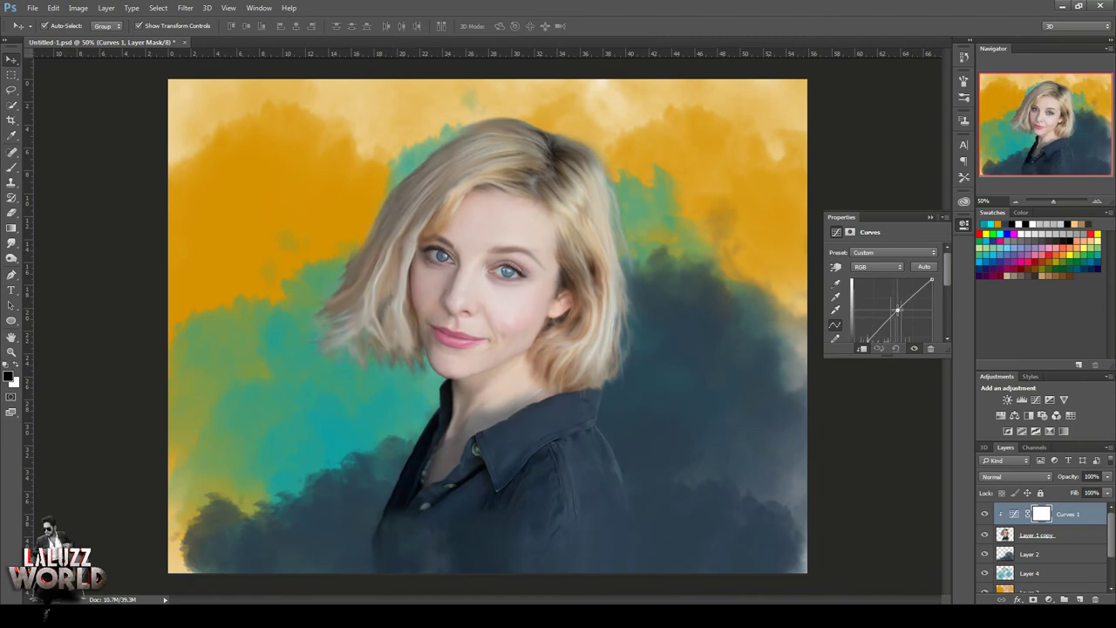
Add a clipped Brightness/Contrast with Brightness 7 and Contrast 36, then zoom in on the face
{"action": "left_click", "coordinate": [1048, 599]}
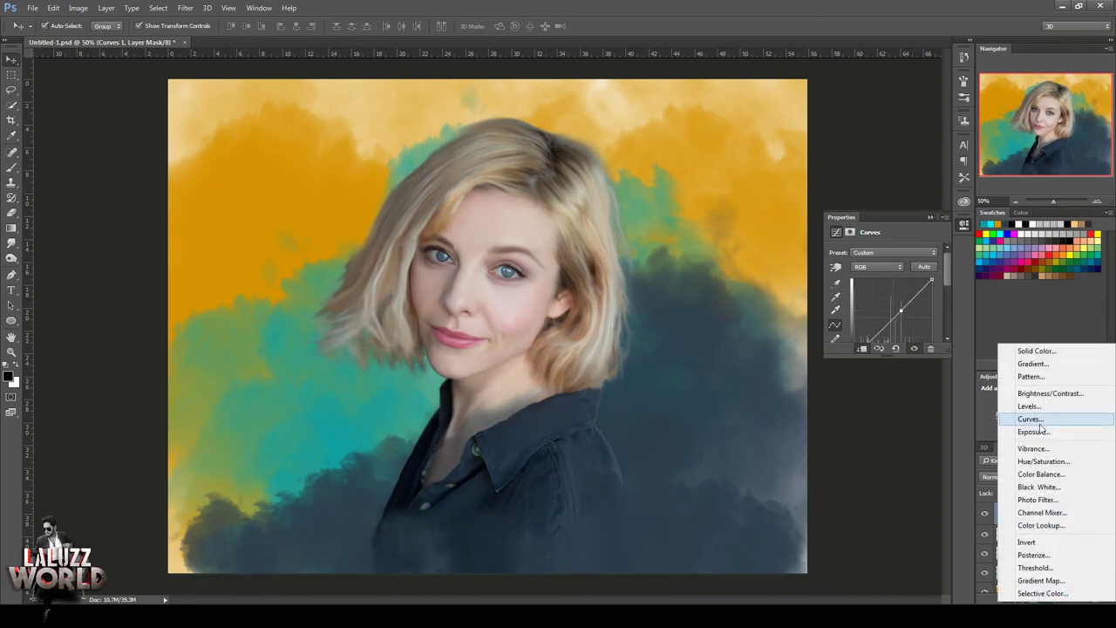
{"action": "left_click", "coordinate": [1037, 393]}
{"action": "left_click", "coordinate": [861, 348]}
{"action": "left_click_drag", "start_coordinate": [875, 307], "coordinate": [902, 310]}
{"action": "left_click", "coordinate": [883, 285]}
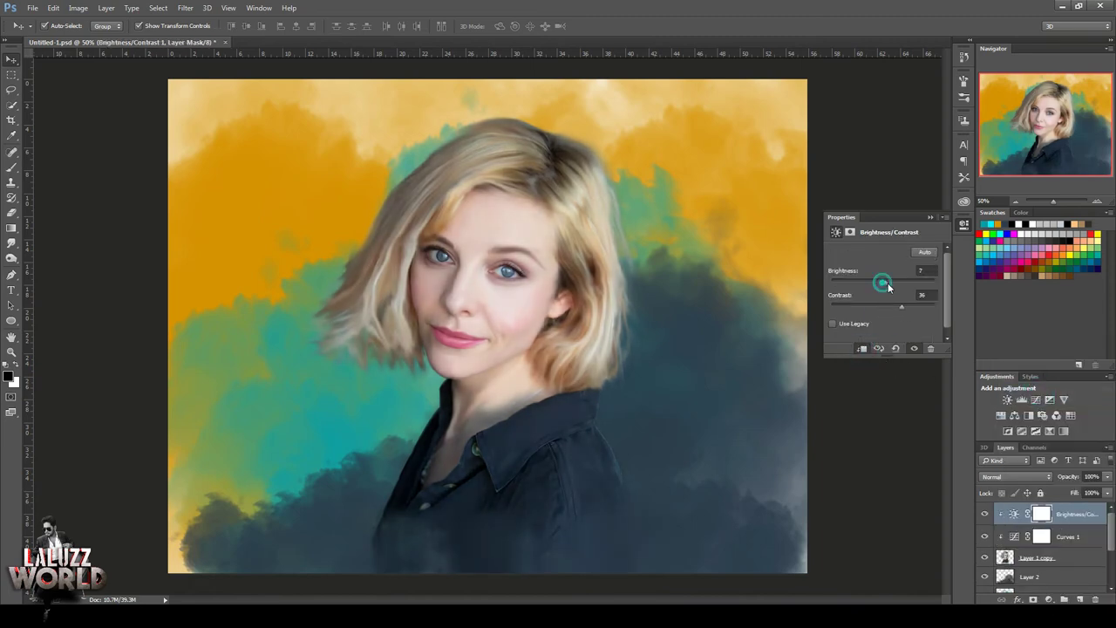
{"action": "left_click", "coordinate": [963, 225]}
{"action": "left_click", "coordinate": [1095, 201]}
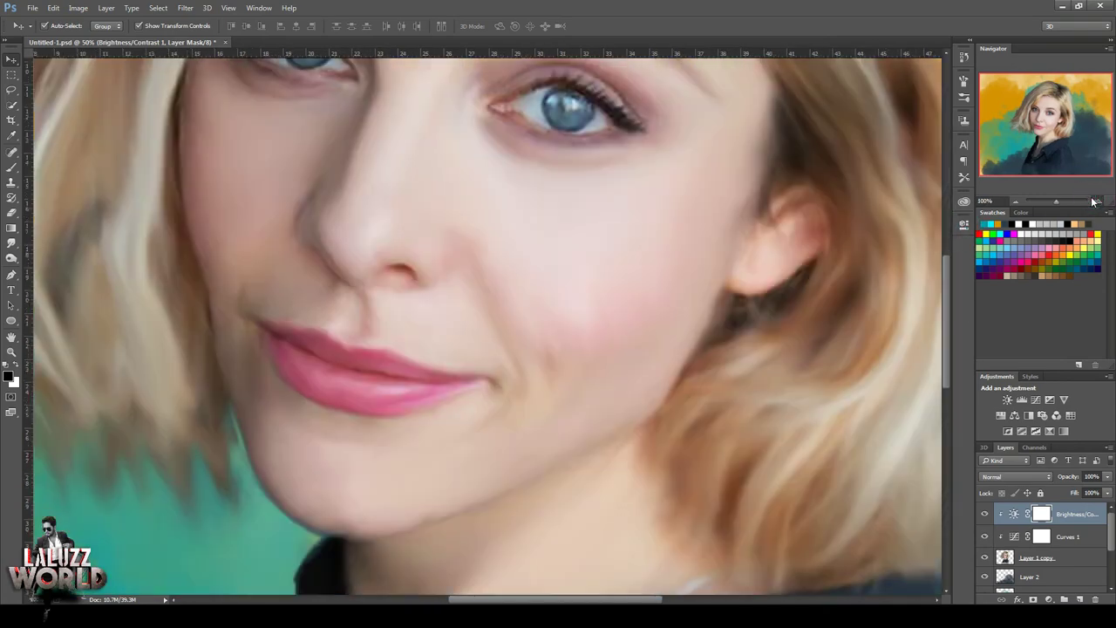
Zoom to 300%, select Layer 1 copy and set up a small Smudge brush
{"action": "left_click", "coordinate": [1051, 121]}
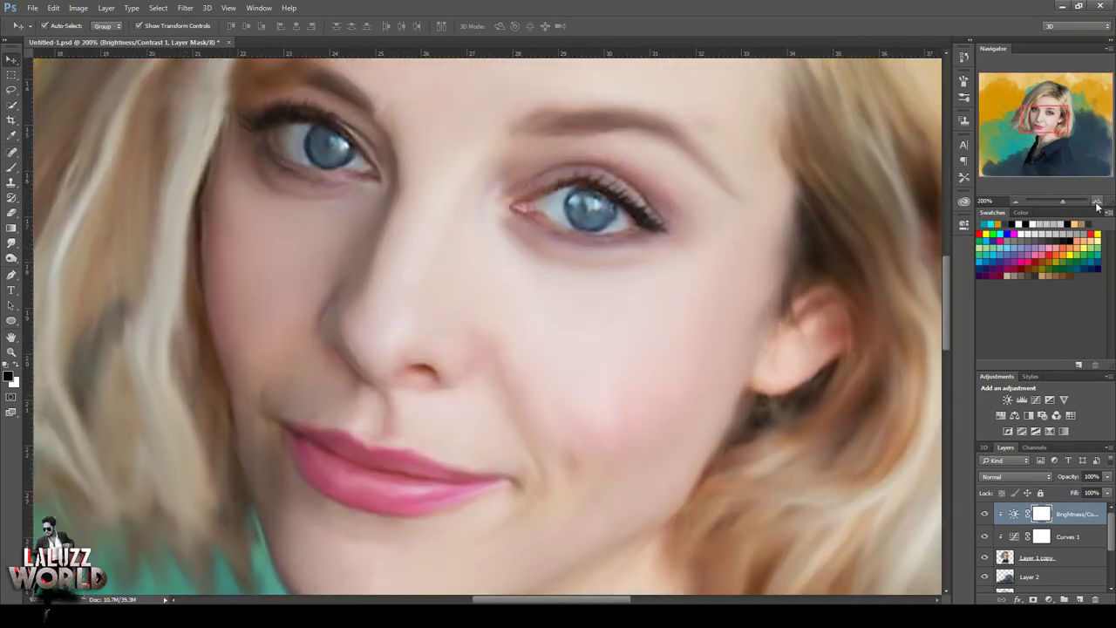
{"action": "left_click", "coordinate": [1097, 202]}
{"action": "left_click", "coordinate": [1038, 557]}
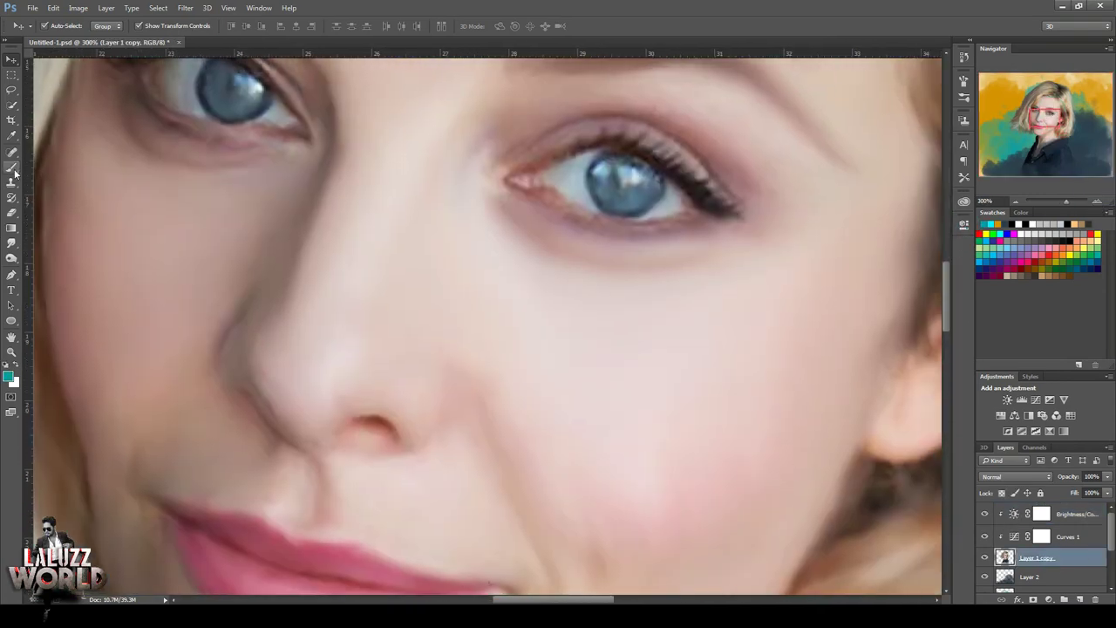
{"action": "left_click", "coordinate": [11, 244]}
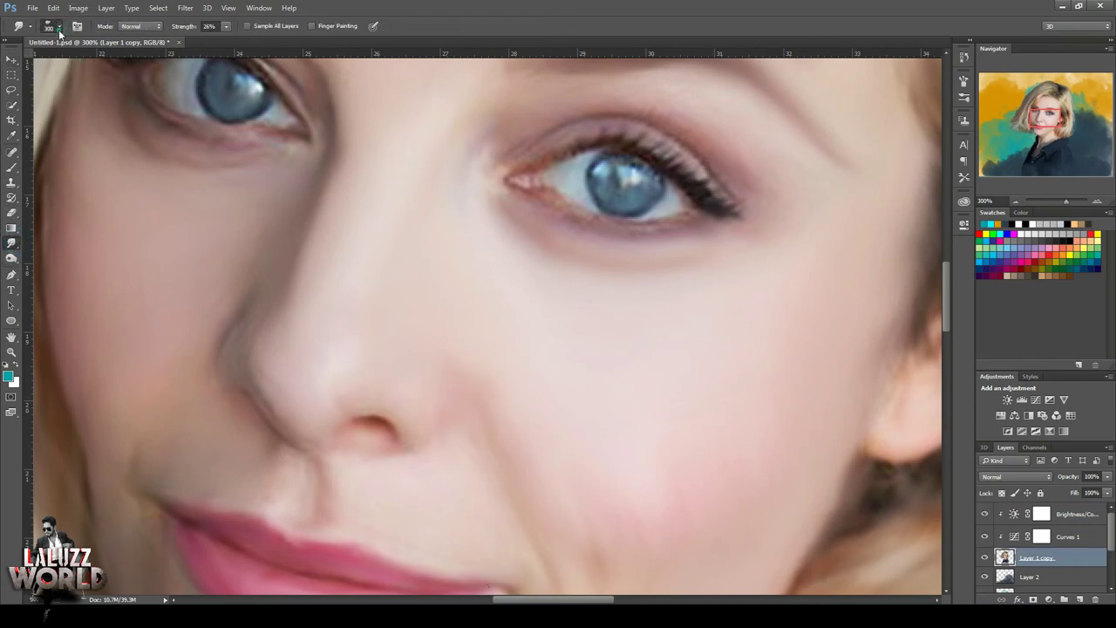
{"action": "left_click", "coordinate": [58, 26]}
{"action": "key", "text": "Escape"}
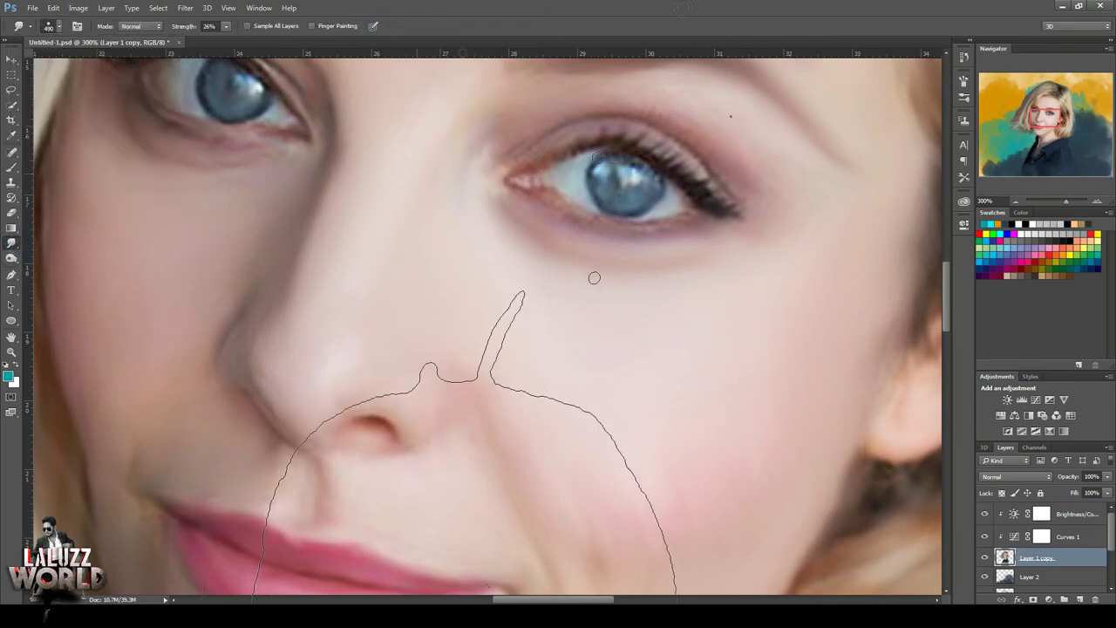
{"action": "key", "text": "bracketleft"}
{"action": "key", "text": "bracketleft"}
{"action": "key", "text": "bracketleft"}
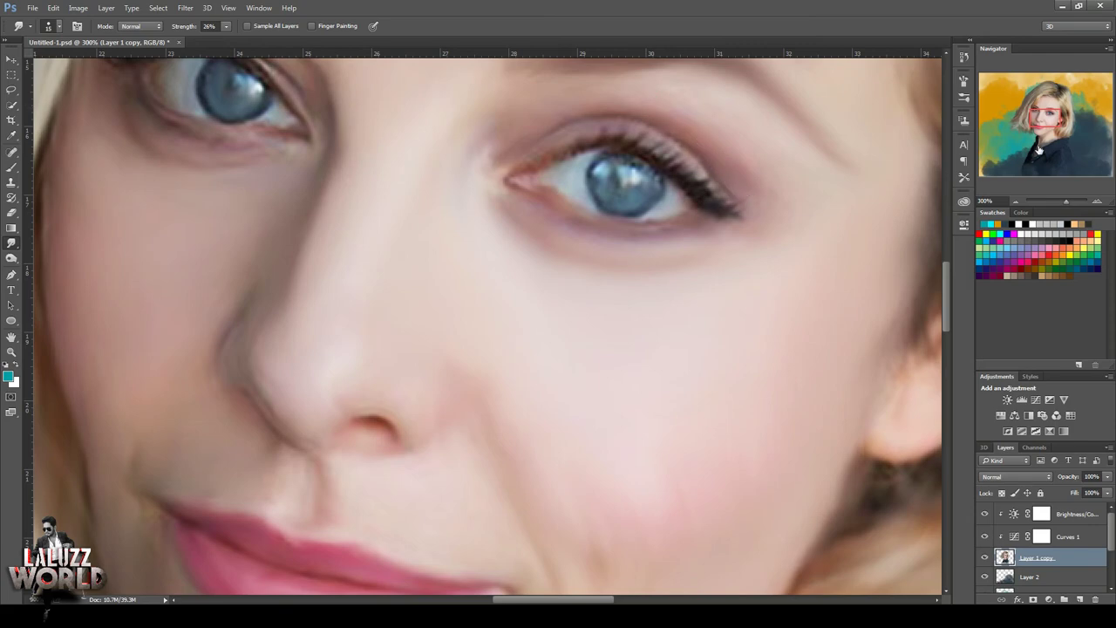
Smudge the eyebrow hairs and skin around the left eye, then zoom back out
{"action": "left_click_drag", "start_coordinate": [1037, 150], "coordinate": [1010, 144]}
{"action": "left_click_drag", "start_coordinate": [851, 169], "coordinate": [613, 189]}
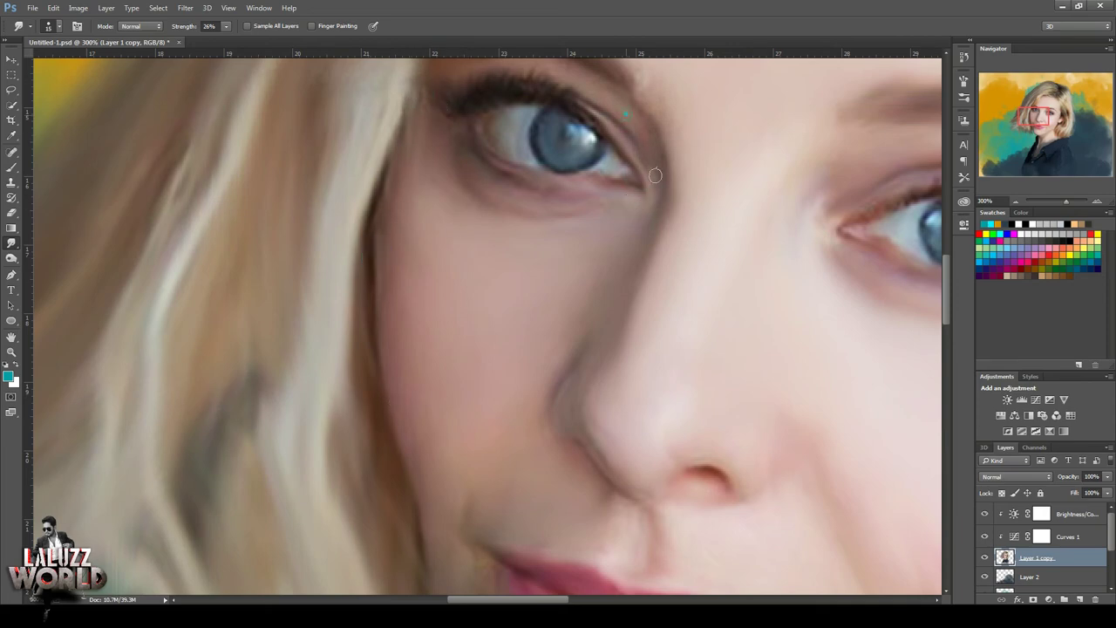
{"action": "left_click_drag", "start_coordinate": [578, 155], "coordinate": [626, 251]}
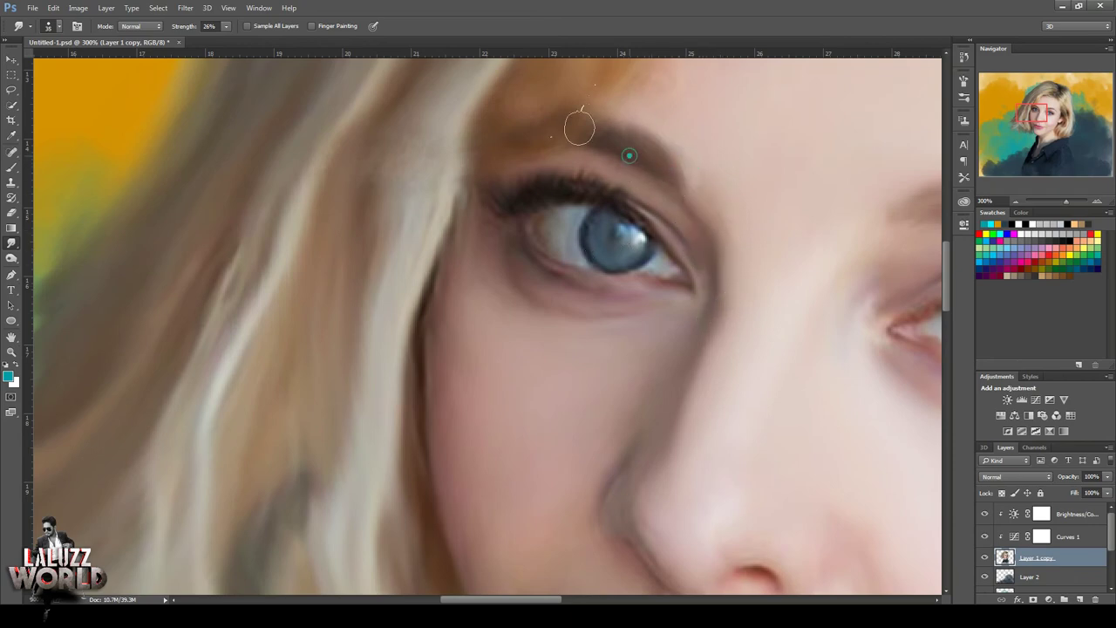
{"action": "left_click_drag", "start_coordinate": [634, 132], "coordinate": [647, 161]}
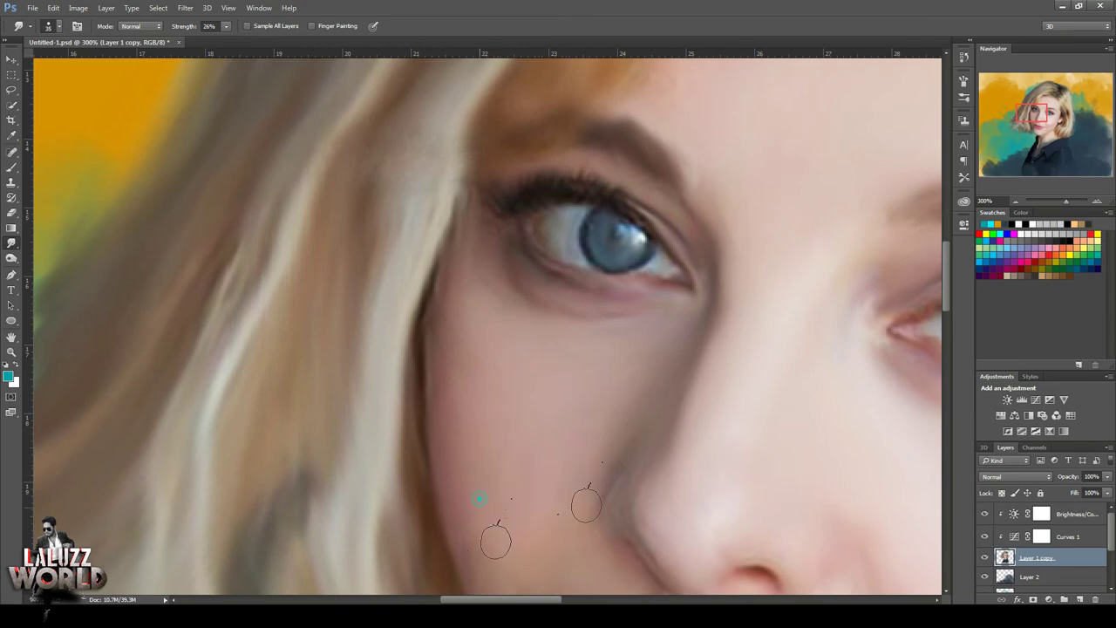
{"action": "left_click_drag", "start_coordinate": [495, 542], "coordinate": [68, 410]}
{"action": "left_click_drag", "start_coordinate": [366, 436], "coordinate": [401, 249]}
{"action": "left_click", "coordinate": [1017, 203]}
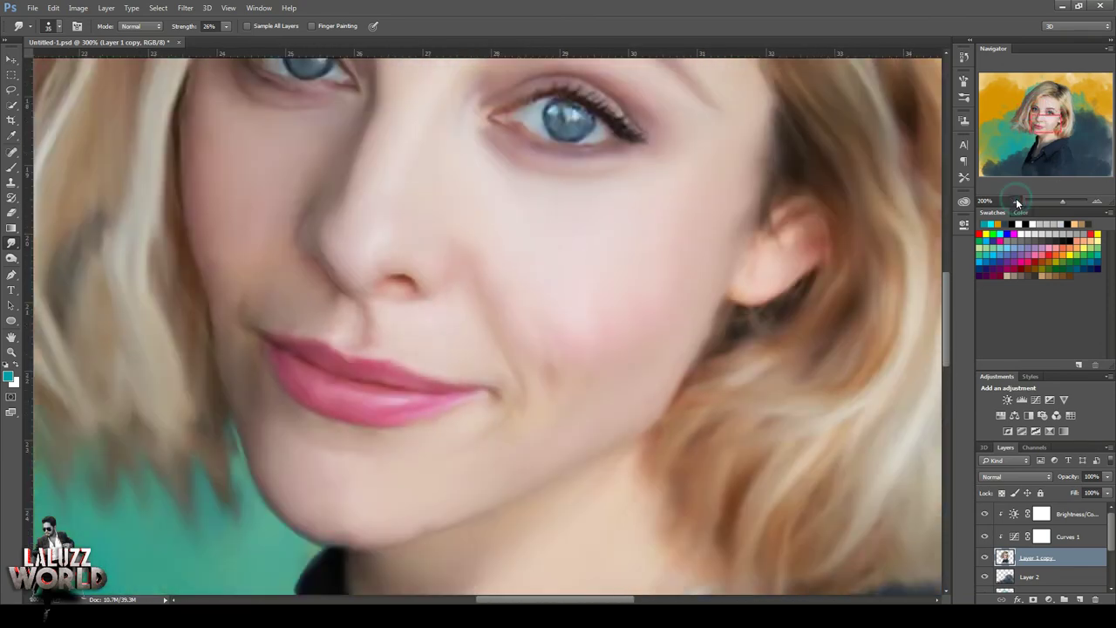
{"action": "left_click", "coordinate": [1015, 201]}
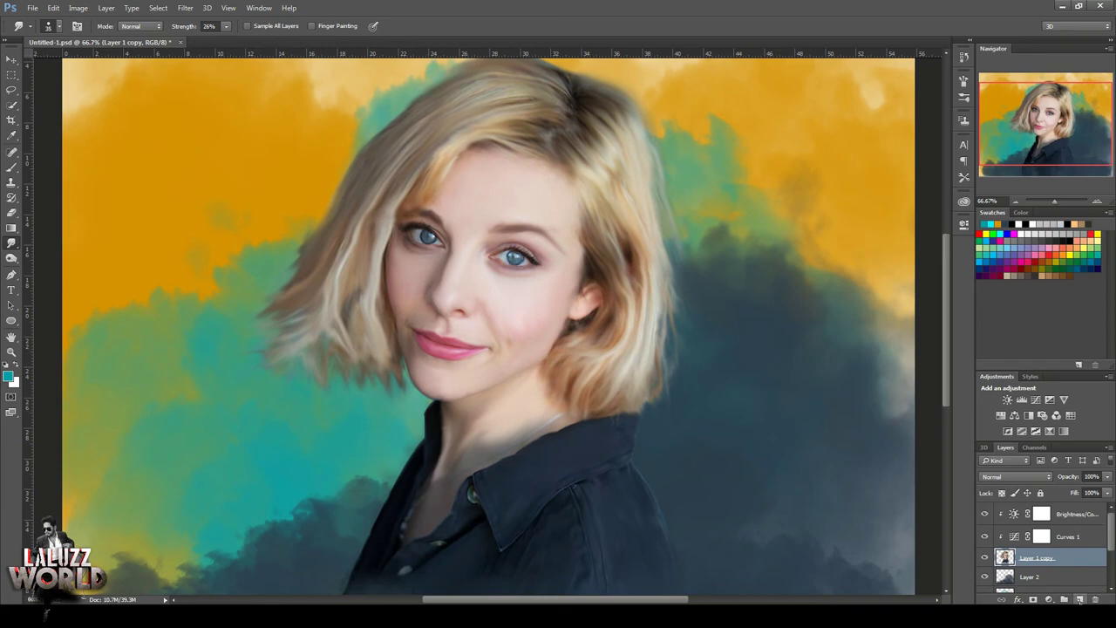
Add a new empty layer and ready a soft brush with a red foreground colour
{"action": "left_click", "coordinate": [1080, 599]}
{"action": "left_click", "coordinate": [11, 166]}
{"action": "left_click", "coordinate": [49, 27]}
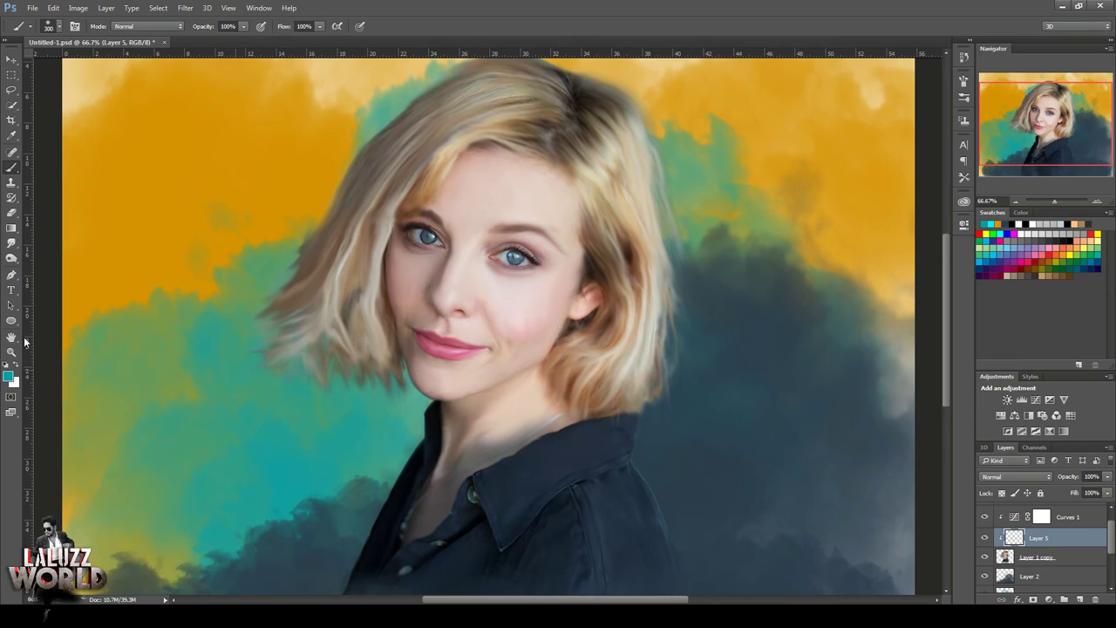
{"action": "left_click", "coordinate": [9, 375]}
{"action": "left_click", "coordinate": [963, 397]}
{"action": "left_click", "coordinate": [963, 370]}
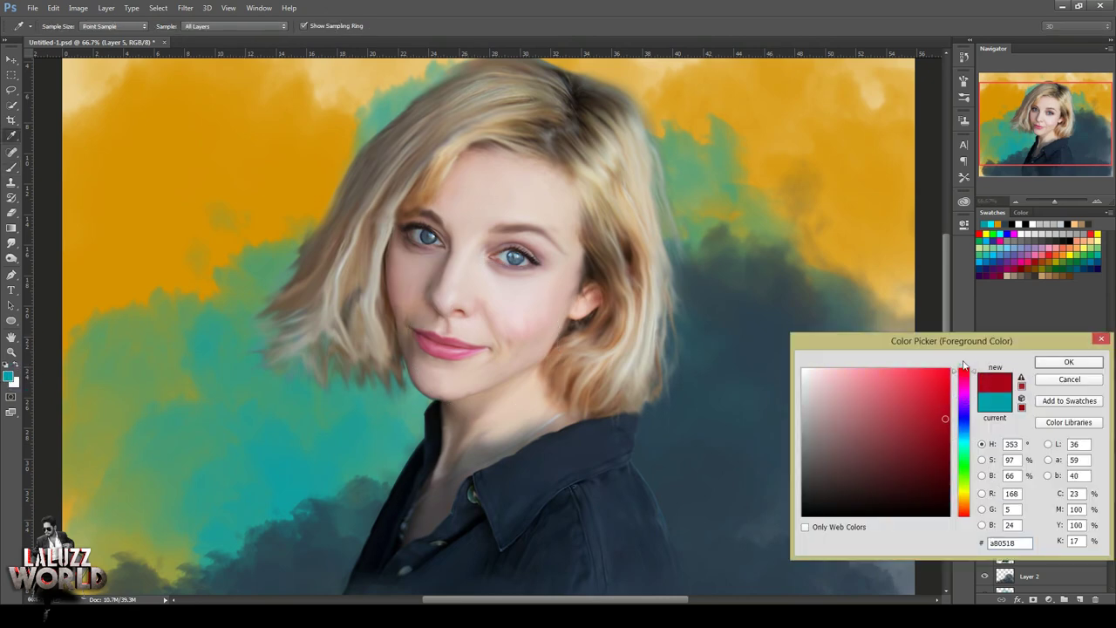
{"action": "key", "text": "Return"}
Brush red at 13% opacity over the hair and collar, with Layer 5 in Color blend mode
{"action": "left_click", "coordinate": [194, 42]}
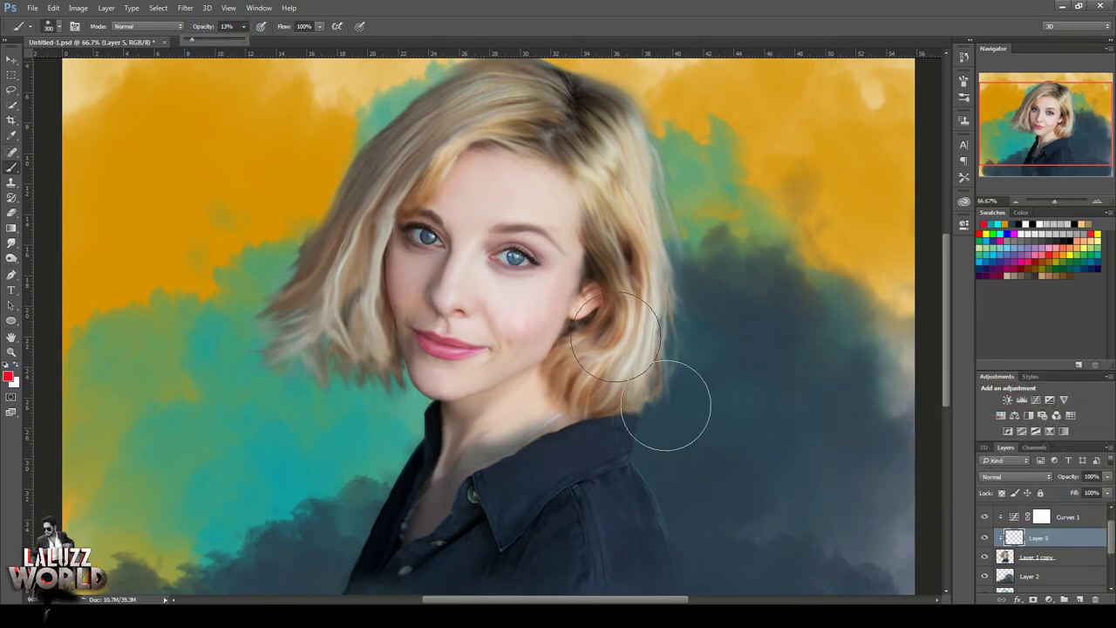
{"action": "mouse_move", "coordinate": [528, 344]}
{"action": "left_mouse_down"}
{"action": "mouse_move", "coordinate": [536, 253]}
{"action": "mouse_move", "coordinate": [496, 401]}
{"action": "mouse_move", "coordinate": [610, 383]}
{"action": "mouse_move", "coordinate": [610, 212]}
{"action": "mouse_move", "coordinate": [635, 374]}
{"action": "mouse_move", "coordinate": [511, 287]}
{"action": "mouse_move", "coordinate": [467, 475]}
{"action": "mouse_move", "coordinate": [636, 486]}
{"action": "mouse_move", "coordinate": [623, 448]}
{"action": "mouse_move", "coordinate": [662, 366]}
{"action": "left_mouse_up"}
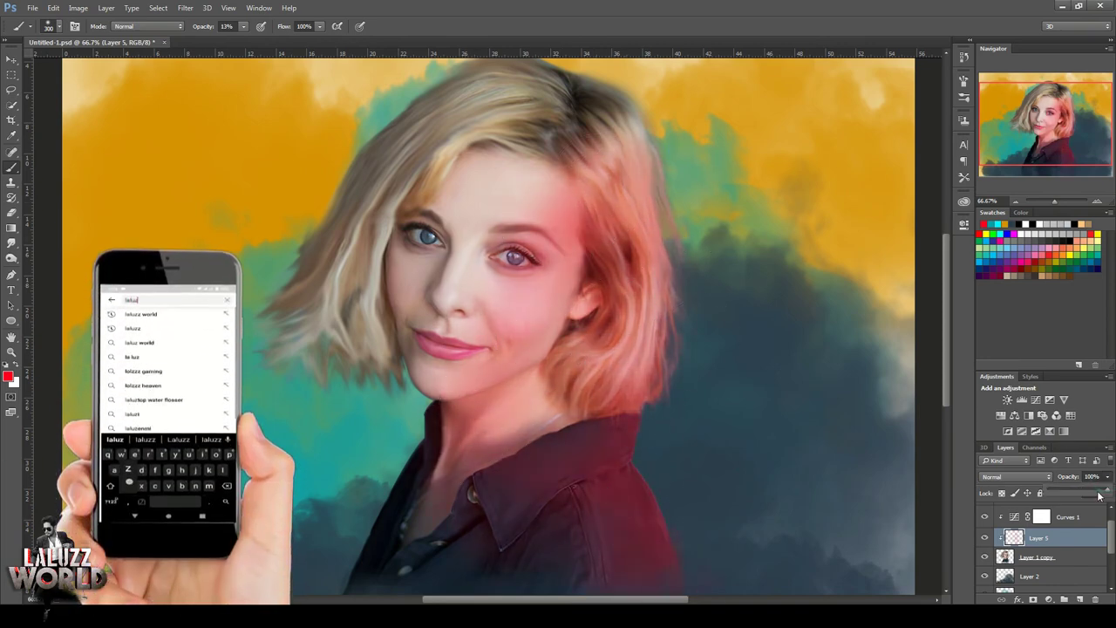
{"action": "left_click", "coordinate": [1016, 476]}
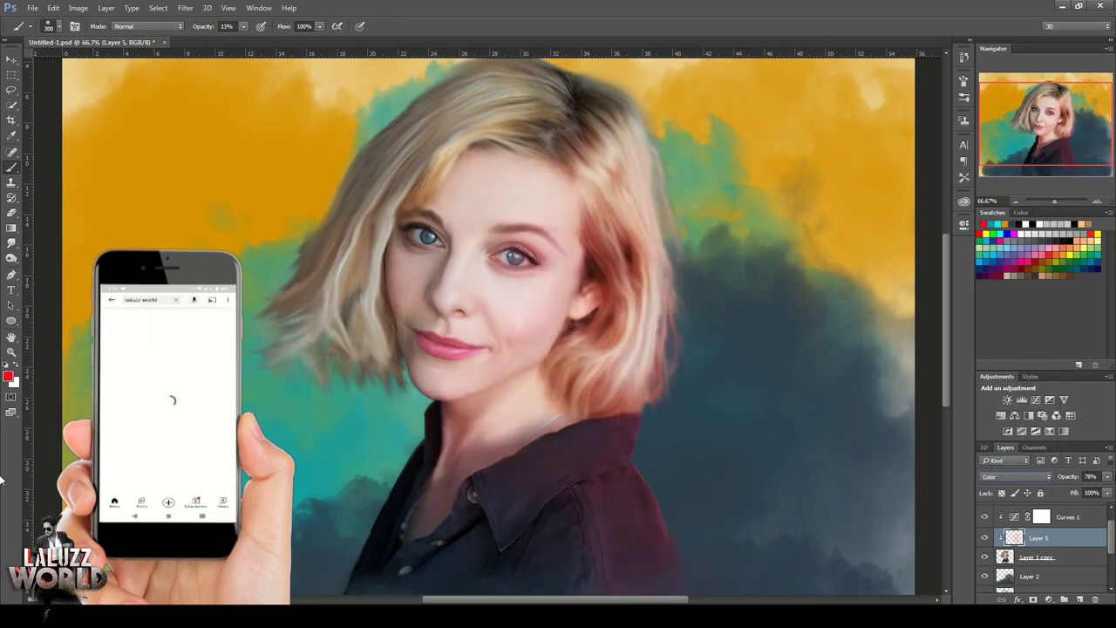
{"action": "left_click", "coordinate": [1107, 476]}
{"action": "type", "text": "100"}
{"action": "key", "text": "Return"}
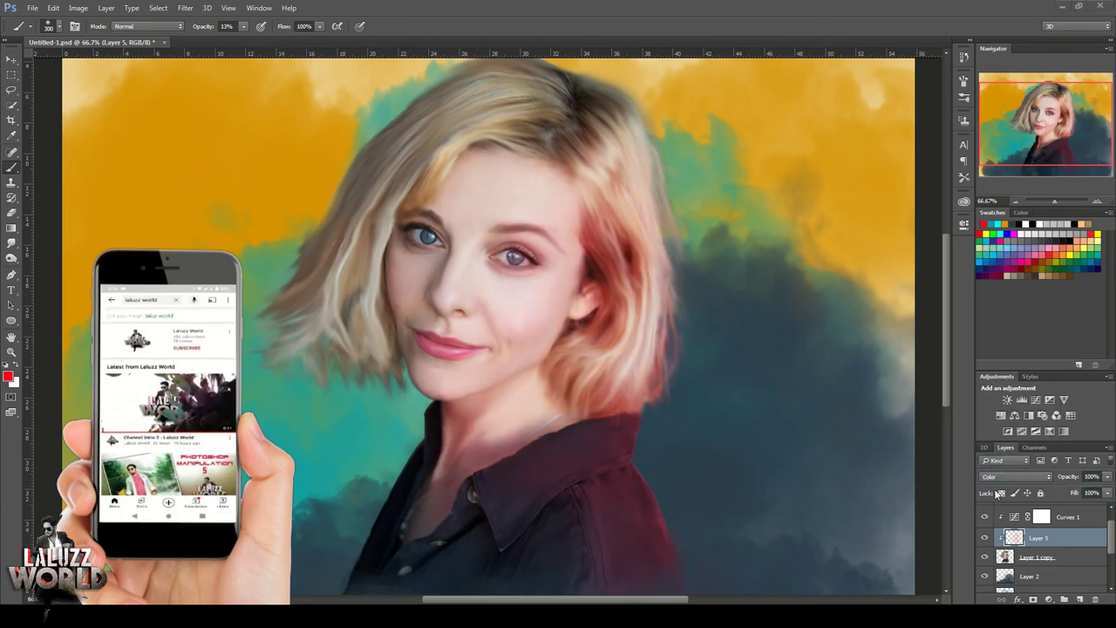
Paint red into the right-side hair strands, lower the tint's opacity, and add Layer 6
{"action": "left_click_drag", "start_coordinate": [642, 111], "coordinate": [627, 218]}
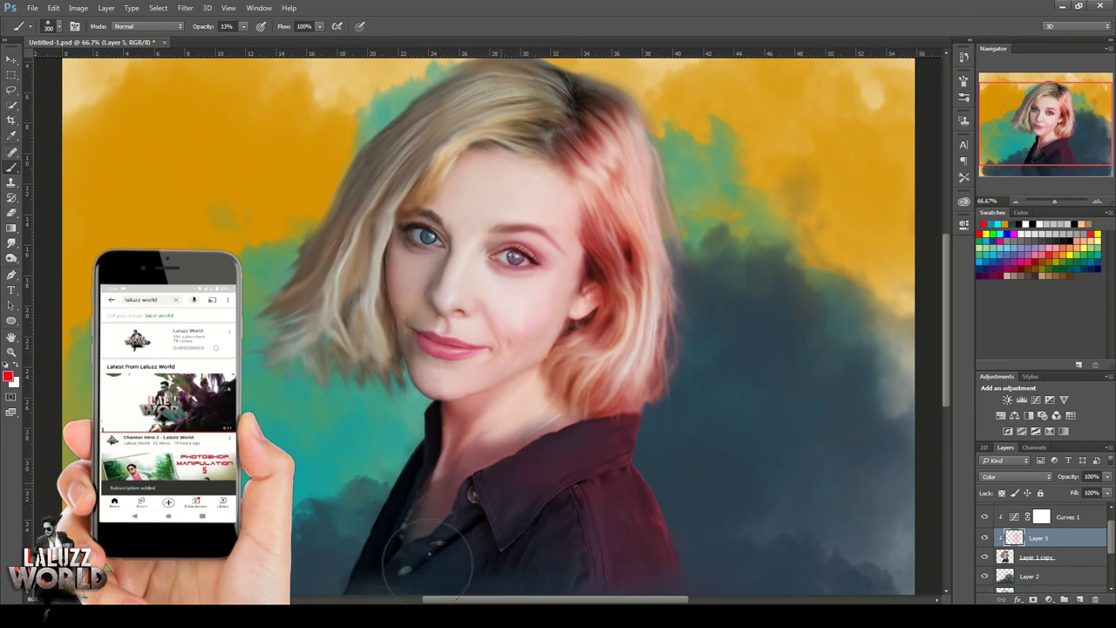
{"action": "left_click", "coordinate": [1107, 477]}
{"action": "left_click_drag", "start_coordinate": [1103, 489], "coordinate": [1088, 489]}
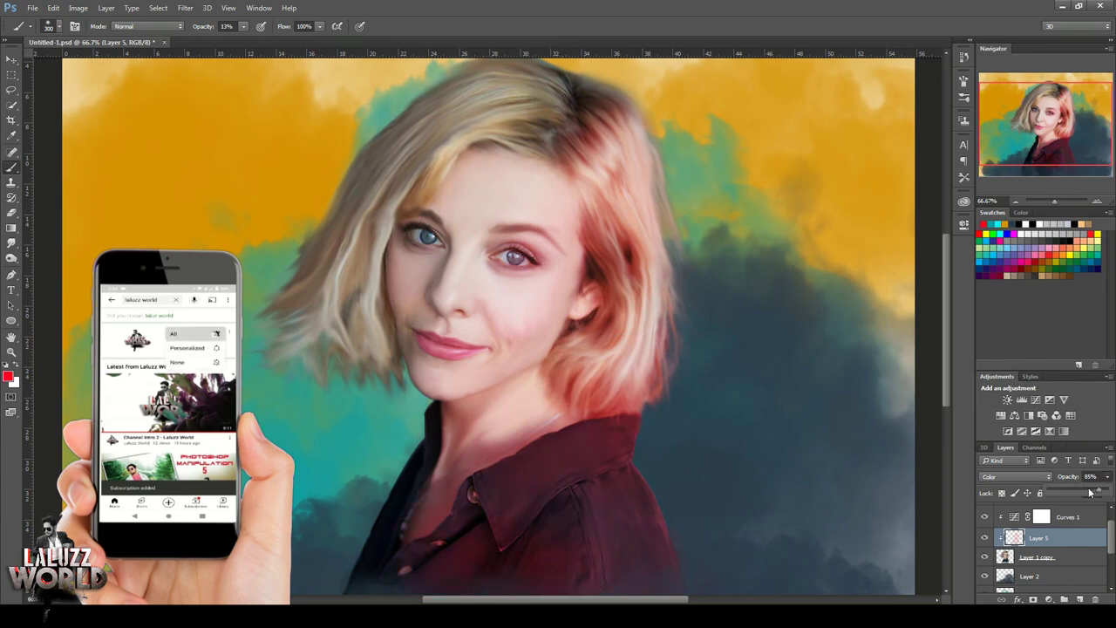
{"action": "left_click", "coordinate": [1079, 599]}
Tint the left side of the hair golden-yellow on Layer 6 in Color blend mode
{"action": "left_click", "coordinate": [8, 376]}
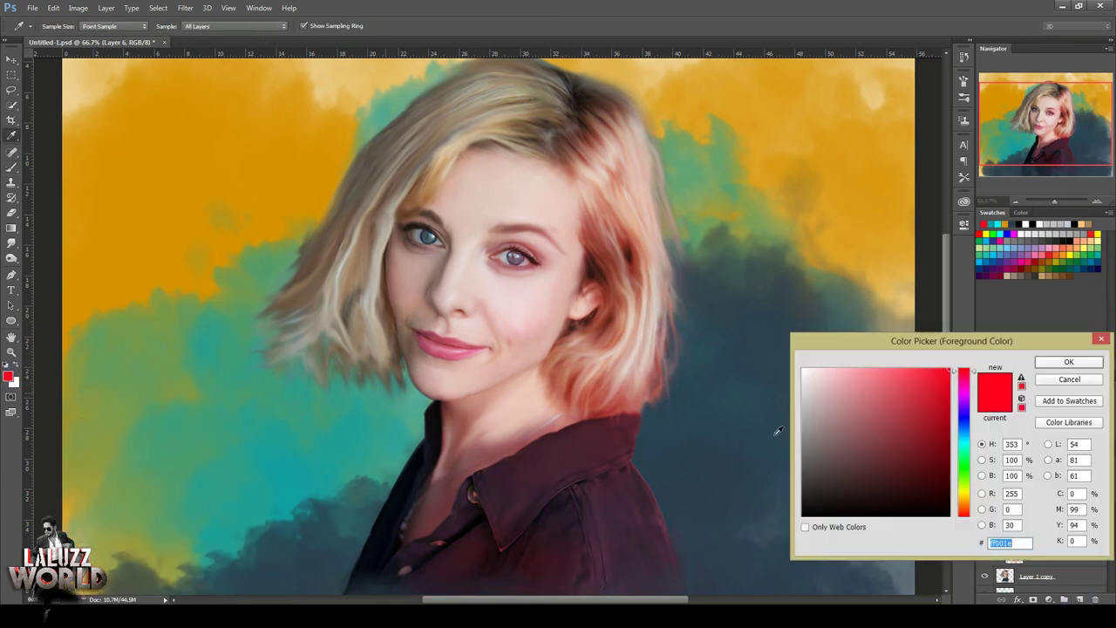
{"action": "left_click", "coordinate": [964, 490]}
{"action": "left_click", "coordinate": [1068, 361]}
{"action": "key", "text": "b"}
{"action": "left_click", "coordinate": [1015, 476]}
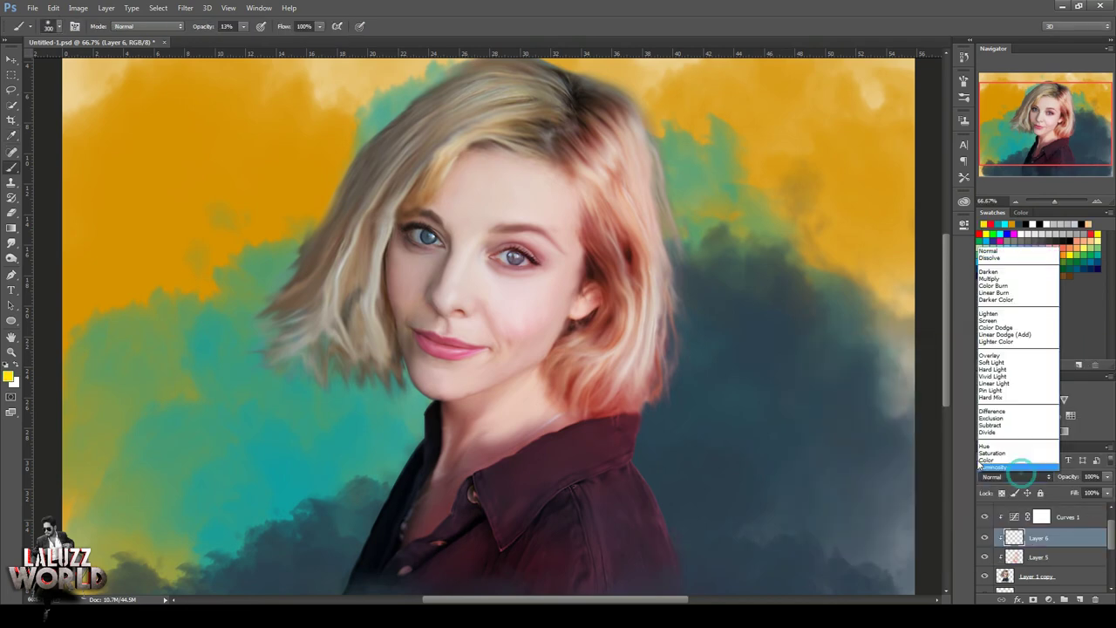
{"action": "left_click", "coordinate": [1000, 469]}
{"action": "left_click_drag", "start_coordinate": [331, 207], "coordinate": [362, 402]}
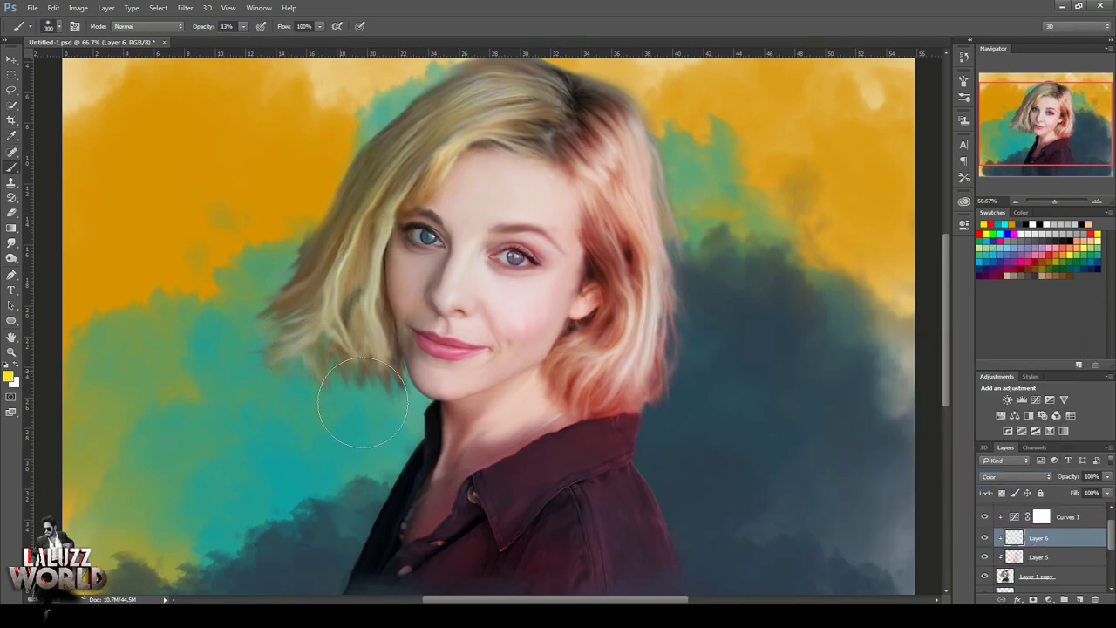
{"action": "left_click_drag", "start_coordinate": [361, 518], "coordinate": [351, 311]}
{"action": "left_click", "coordinate": [1106, 476]}
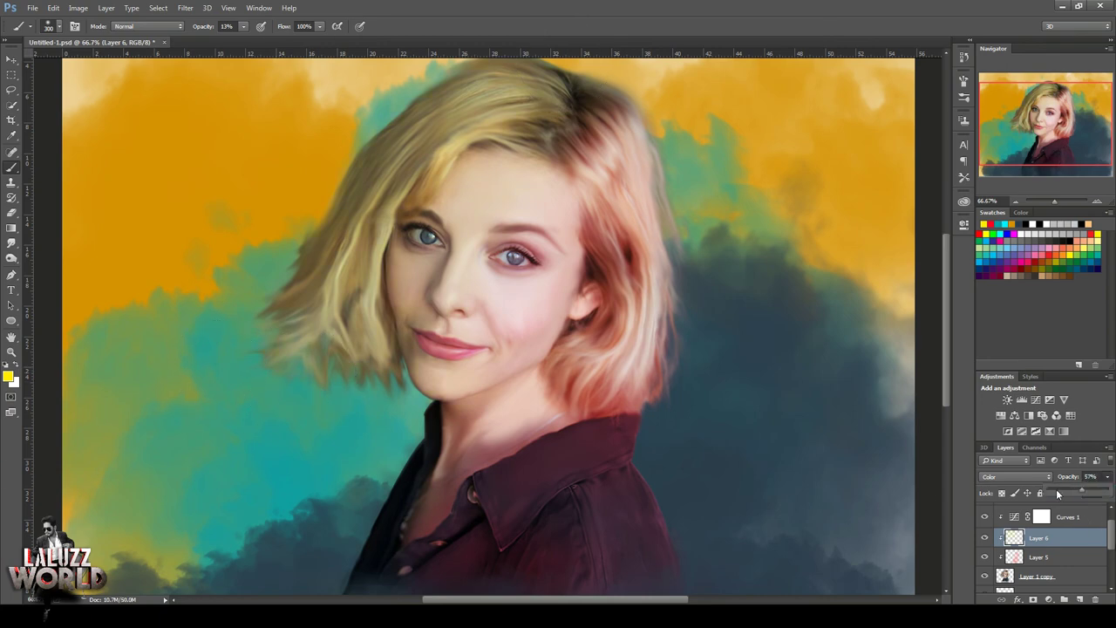
On a new Layer 7, paint dark blue over the left hair and the collar
{"action": "left_click", "coordinate": [1048, 599]}
{"action": "left_click", "coordinate": [1079, 600]}
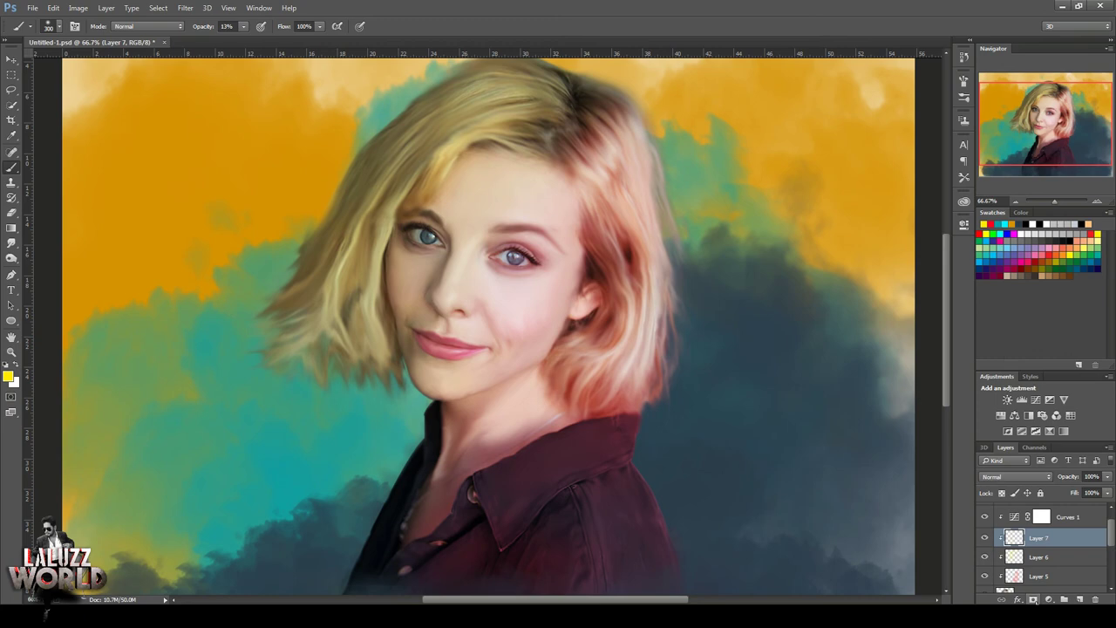
{"action": "left_click", "coordinate": [8, 377]}
{"action": "left_click", "coordinate": [965, 426]}
{"action": "left_click", "coordinate": [1072, 361]}
{"action": "left_click_drag", "start_coordinate": [427, 440], "coordinate": [388, 562]}
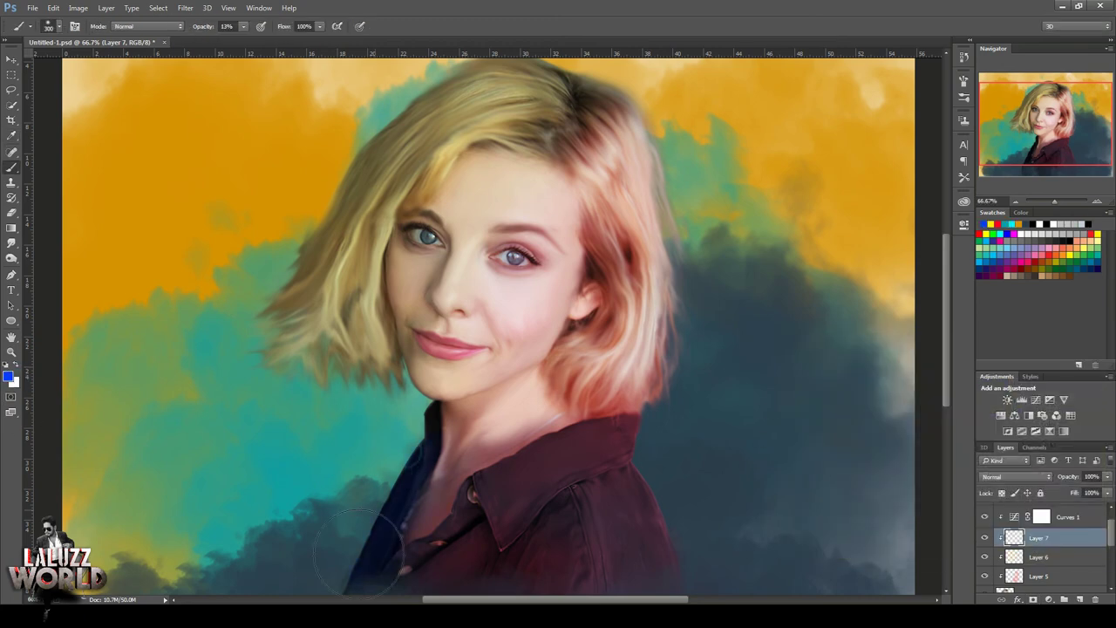
{"action": "left_click_drag", "start_coordinate": [348, 95], "coordinate": [287, 340]}
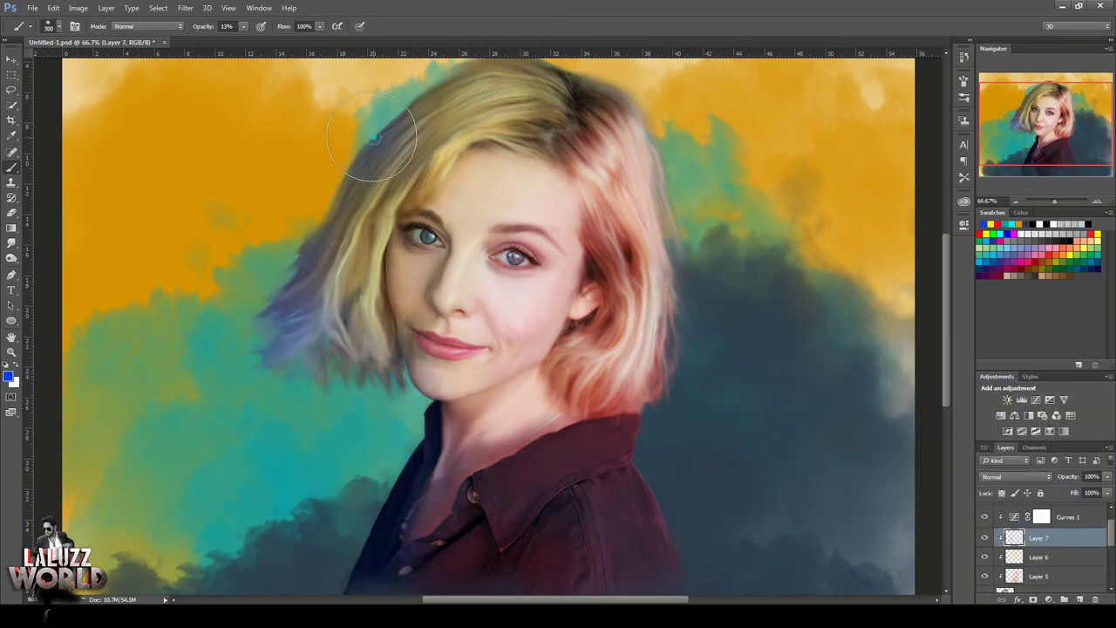
{"action": "mouse_move", "coordinate": [428, 410]}
{"action": "left_mouse_down"}
{"action": "mouse_move", "coordinate": [392, 418]}
{"action": "mouse_move", "coordinate": [379, 562]}
{"action": "left_mouse_up"}
Set Layer 7 to Color blend mode so the blue becomes a tint, then reset the painting colours to default
{"action": "left_click", "coordinate": [1015, 201]}
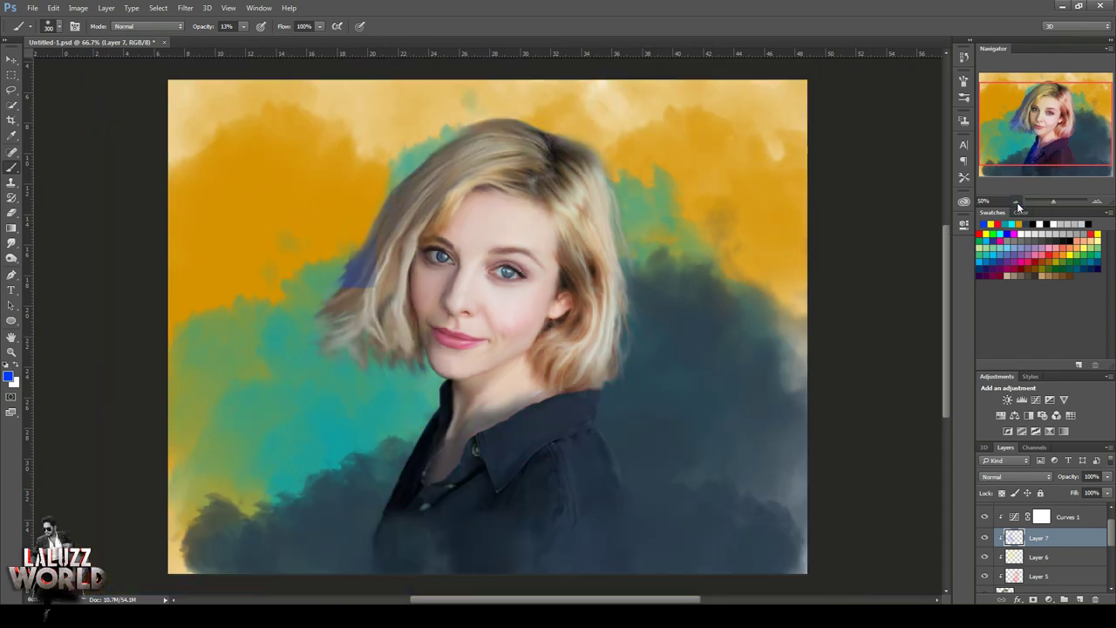
{"action": "left_click", "coordinate": [1015, 476]}
{"action": "left_click", "coordinate": [1001, 461]}
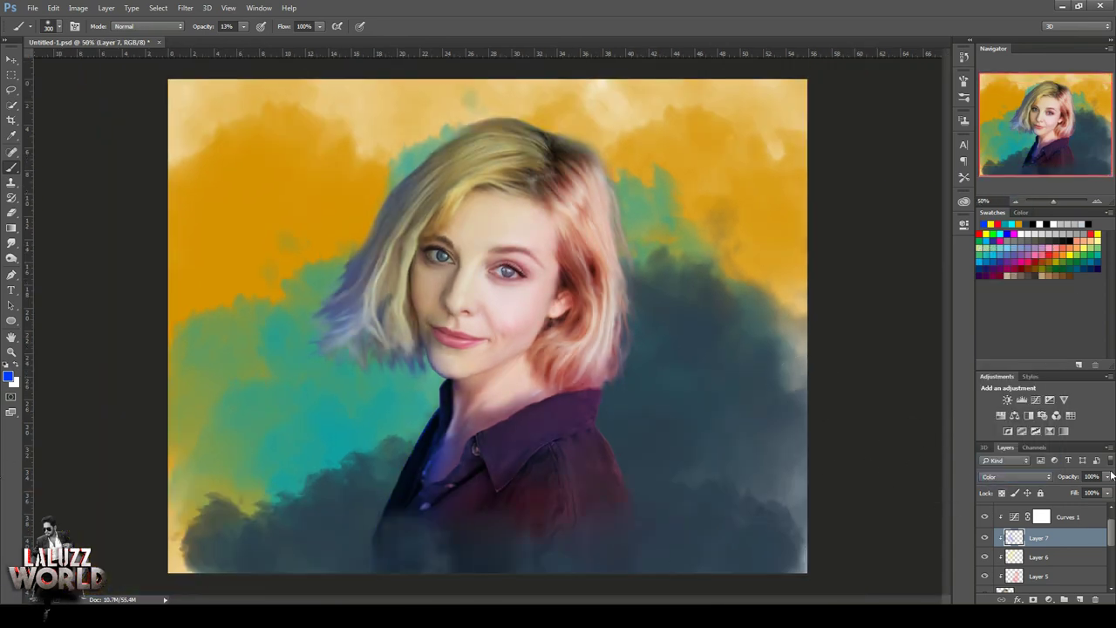
{"action": "left_click", "coordinate": [11, 61]}
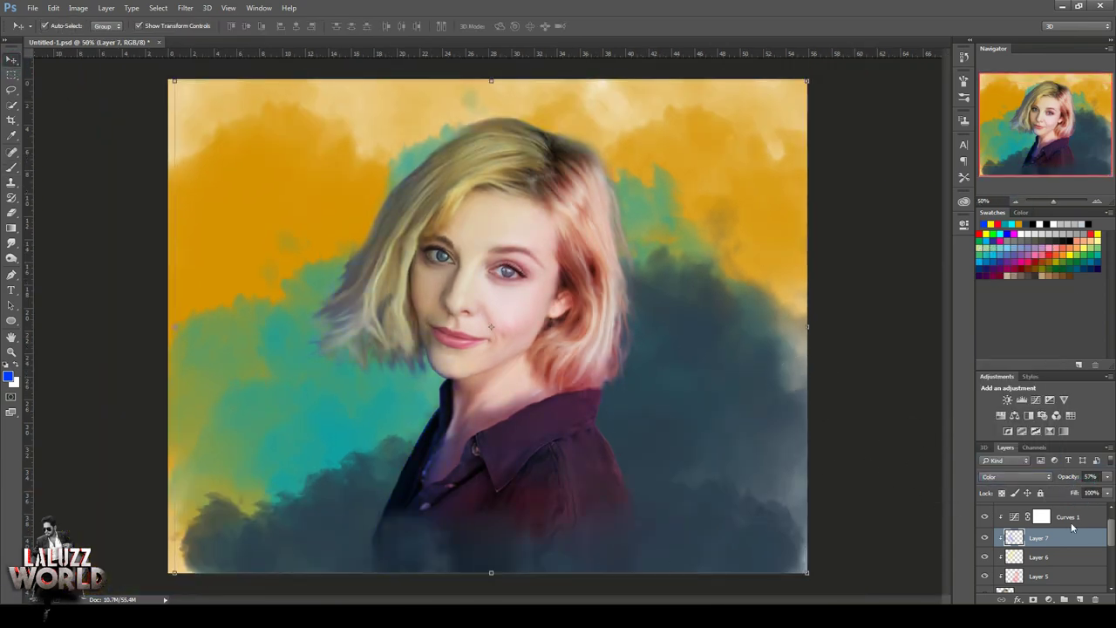
{"action": "left_click", "coordinate": [1068, 516]}
Stamp visible layers into Layer 8 and in Camera Raw boost contrast, clarity +13, highlights +17, and cool the white balance slightly
{"action": "key", "text": "ctrl+shift+alt+e"}
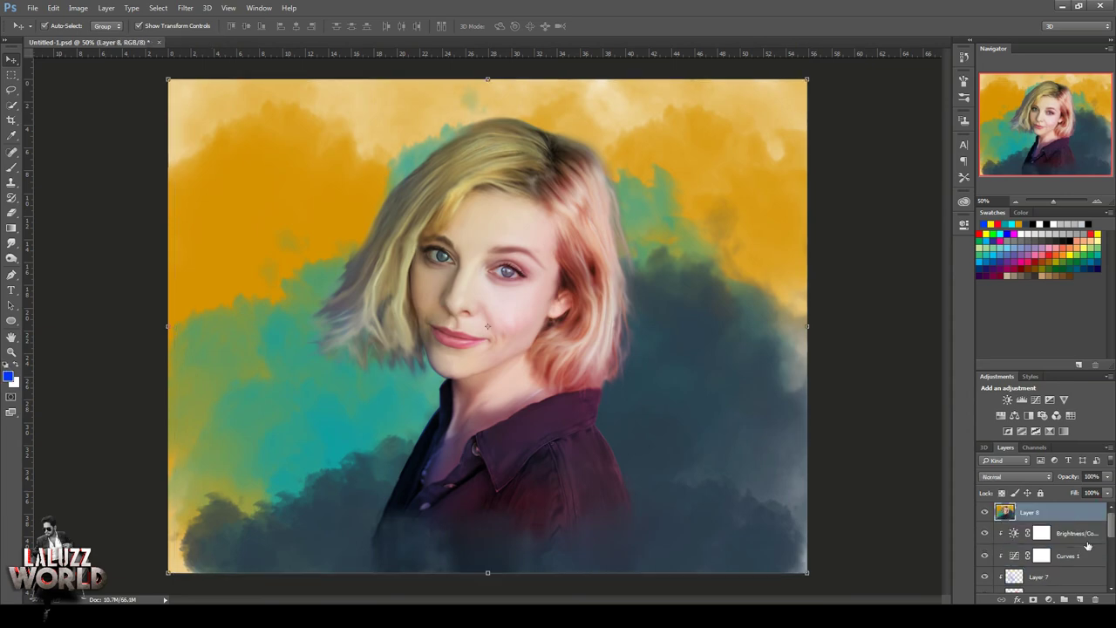
{"action": "left_click", "coordinate": [194, 11]}
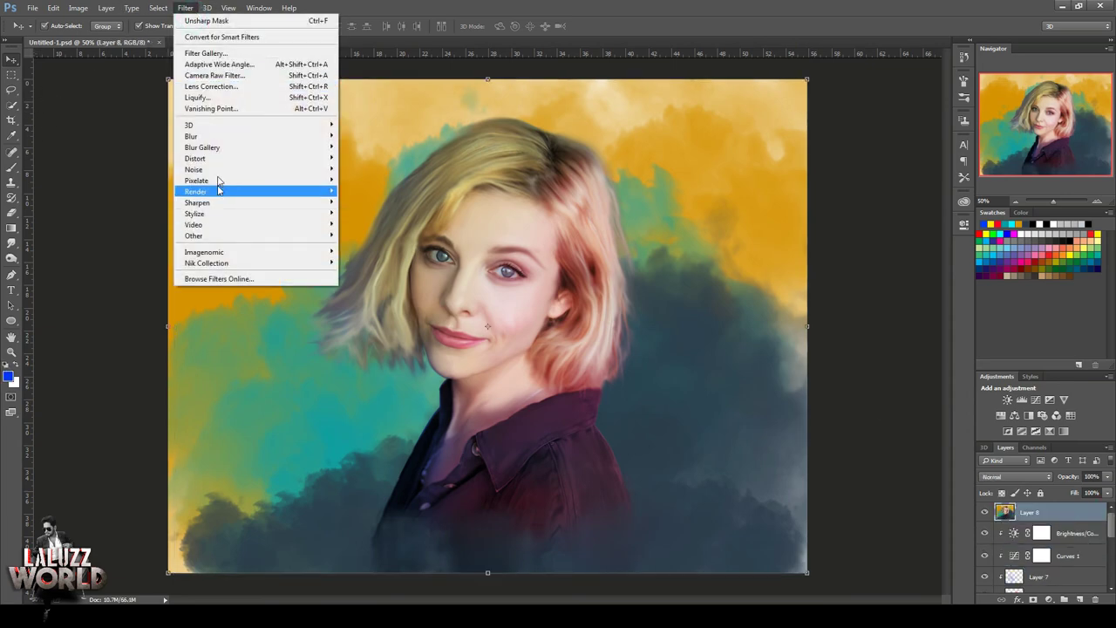
{"action": "left_click", "coordinate": [225, 81]}
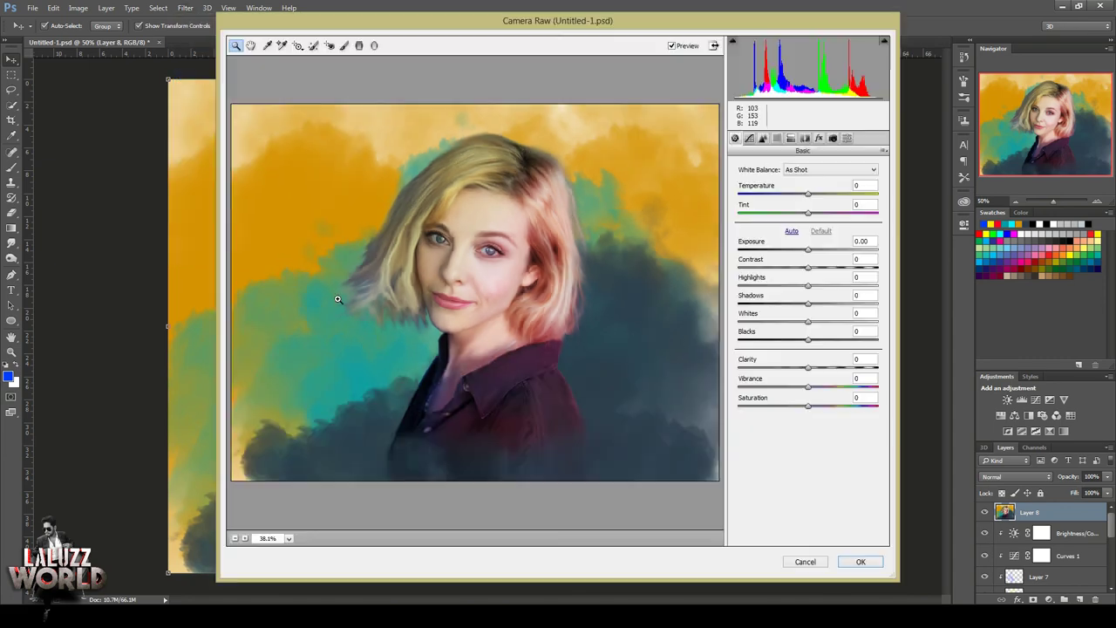
{"action": "left_click_drag", "start_coordinate": [810, 253], "coordinate": [859, 267]}
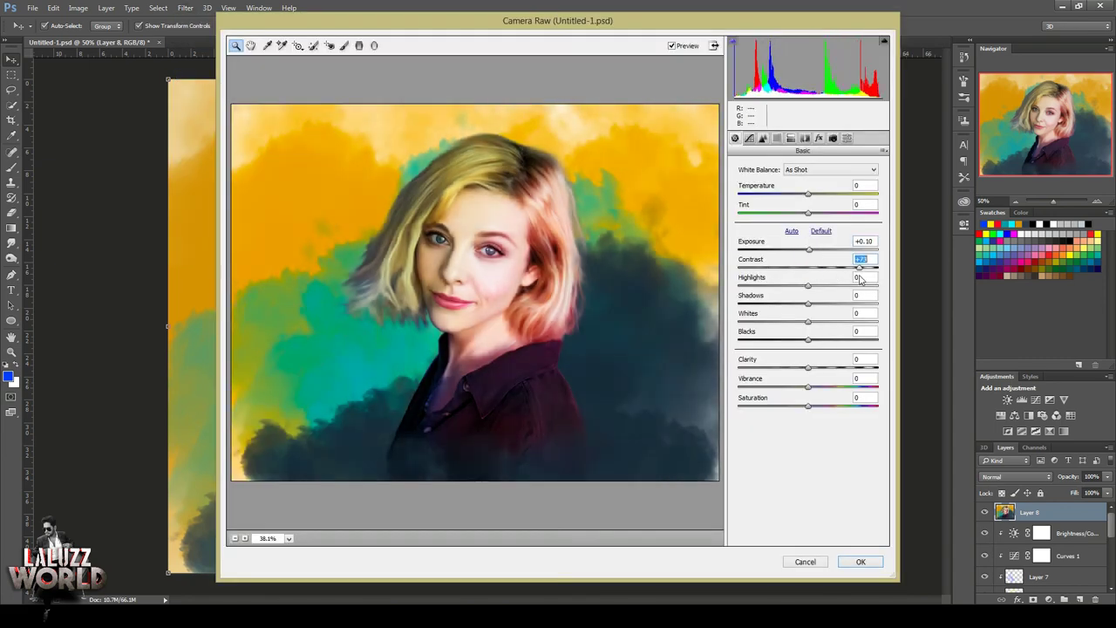
{"action": "mouse_move", "coordinate": [810, 369]}
{"action": "left_mouse_down"}
{"action": "mouse_move", "coordinate": [837, 380]}
{"action": "mouse_move", "coordinate": [814, 372]}
{"action": "left_mouse_up"}
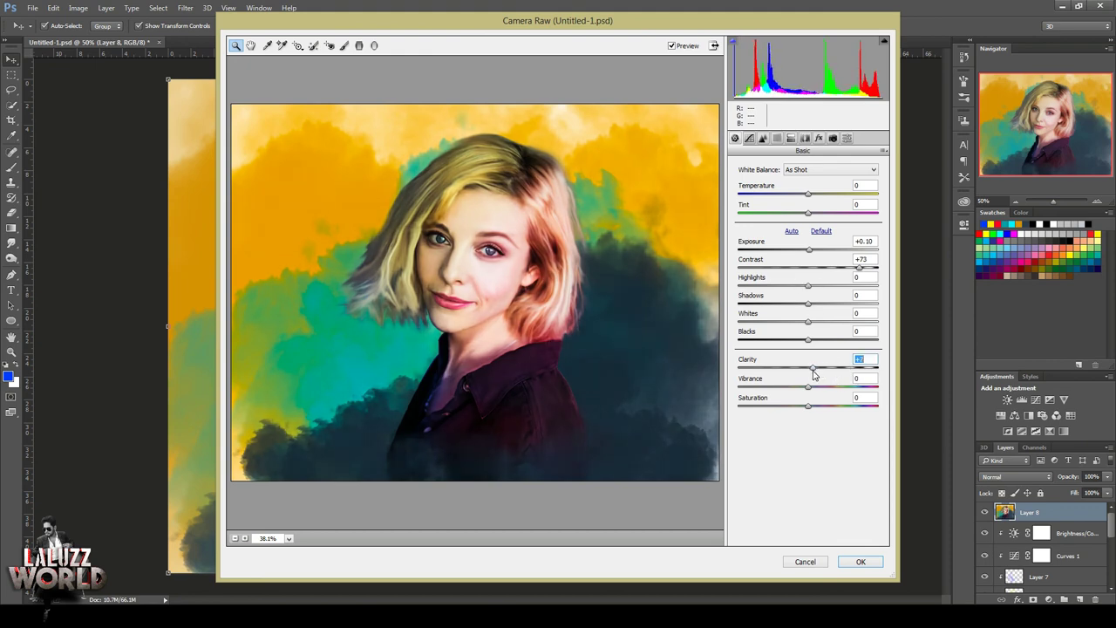
{"action": "left_click_drag", "start_coordinate": [807, 286], "coordinate": [818, 286]}
{"action": "left_click_drag", "start_coordinate": [809, 258], "coordinate": [842, 275]}
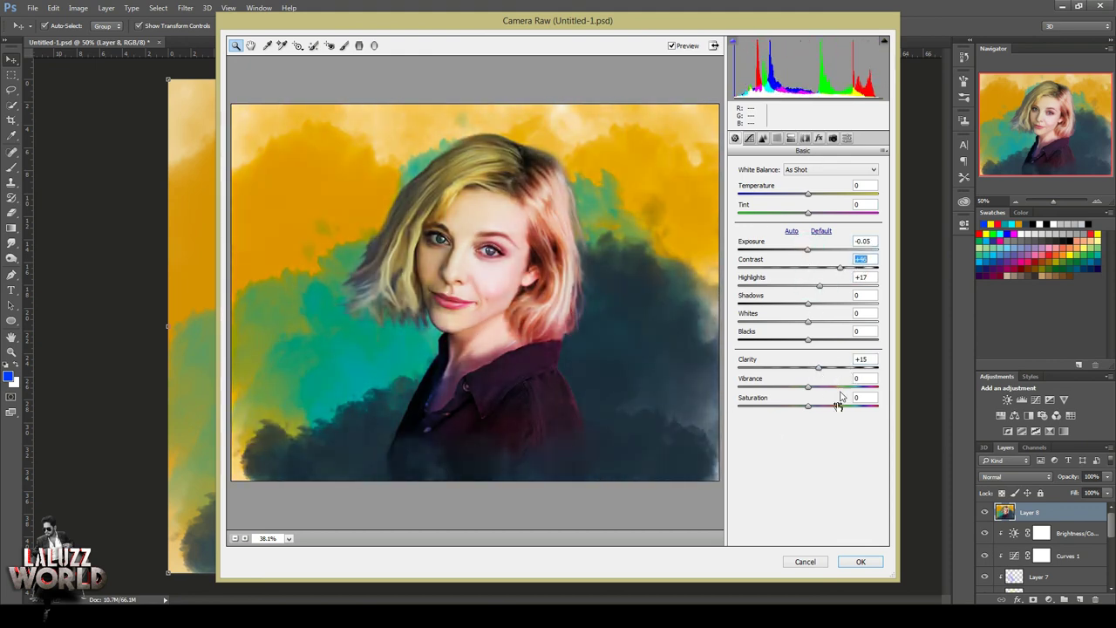
{"action": "left_click_drag", "start_coordinate": [808, 194], "coordinate": [804, 194]}
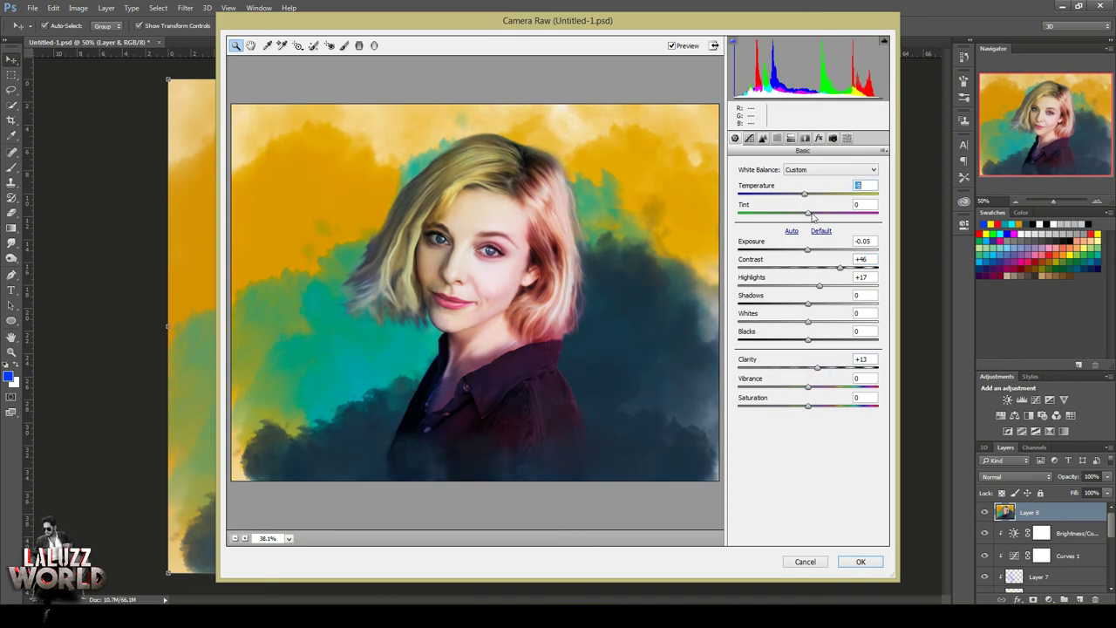
Try then reset a vignette, add warm split-toned highlights, and apply the Camera Raw grade
{"action": "left_click", "coordinate": [819, 138]}
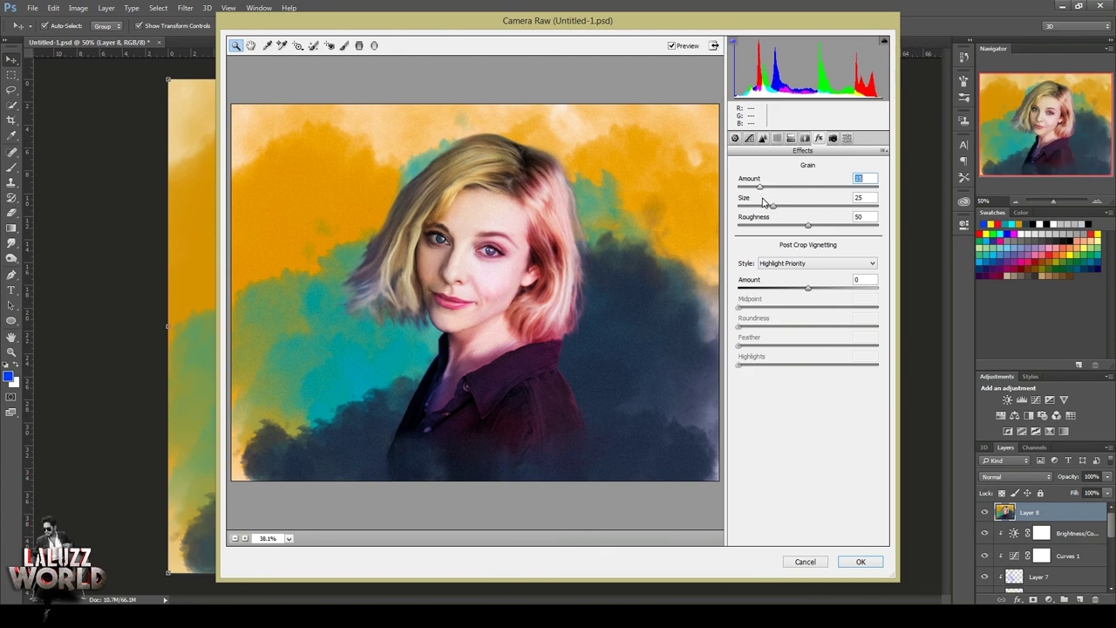
{"action": "left_click_drag", "start_coordinate": [806, 291], "coordinate": [773, 298]}
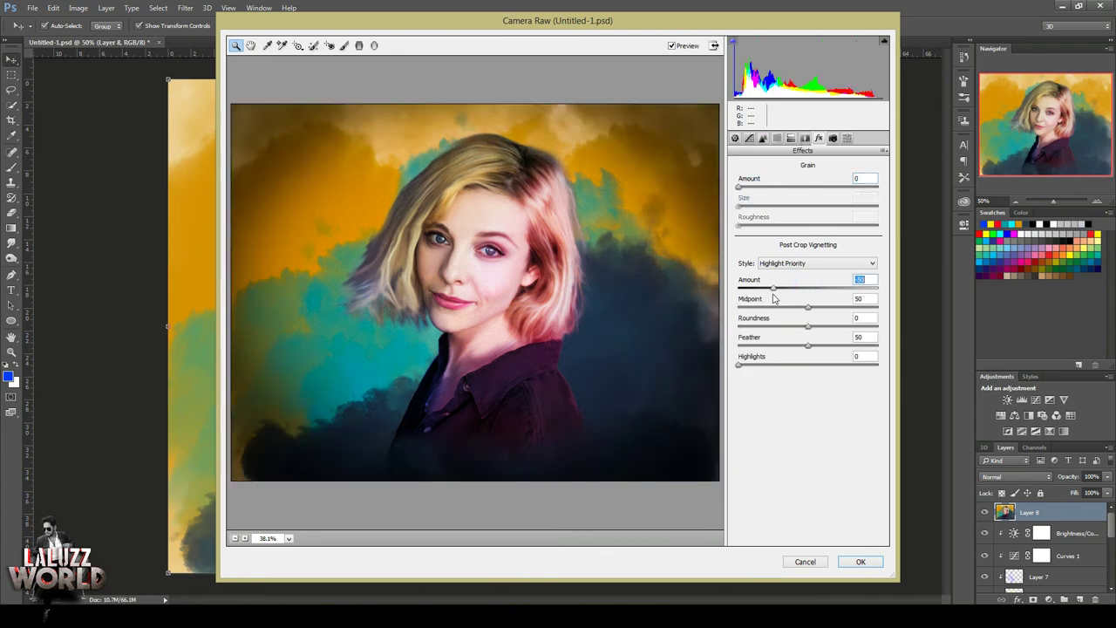
{"action": "double_click", "coordinate": [780, 288]}
{"action": "left_click", "coordinate": [804, 138]}
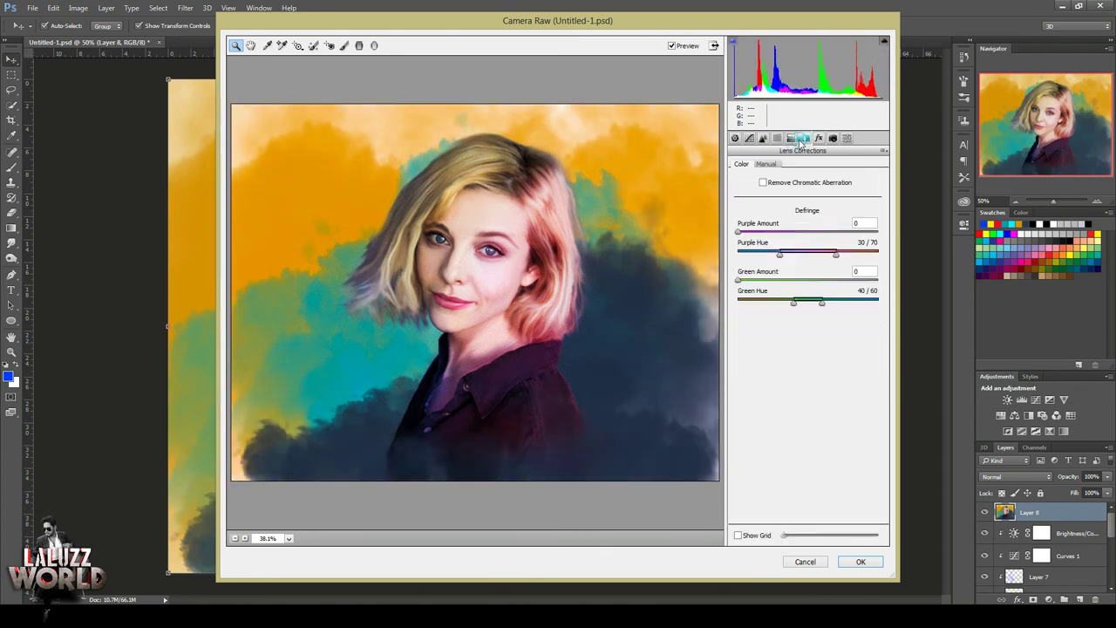
{"action": "left_click_drag", "start_coordinate": [740, 202], "coordinate": [752, 202]}
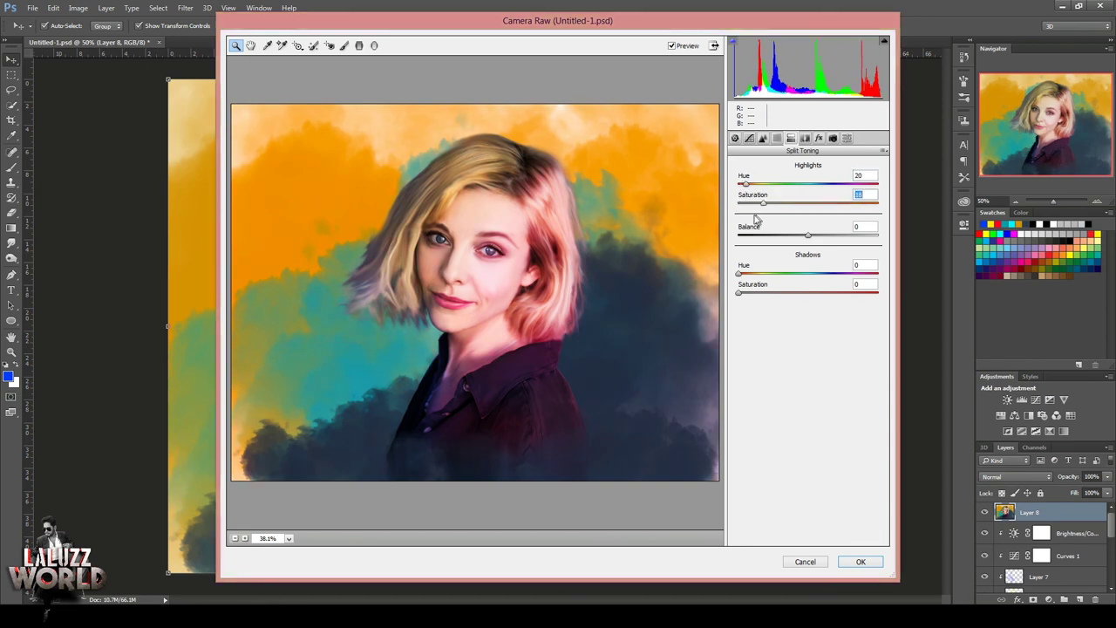
{"action": "left_click_drag", "start_coordinate": [807, 236], "coordinate": [801, 235]}
{"action": "left_click", "coordinate": [872, 563]}
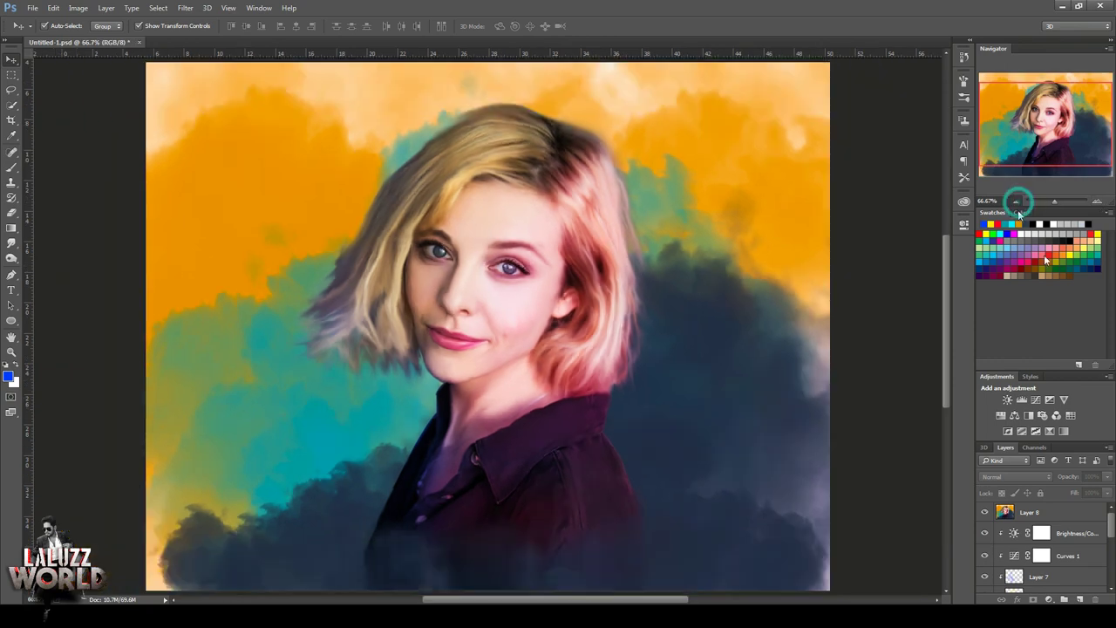
Duplicate Layer 8 and apply the GREYCstoration smoothing filter to the copy
{"action": "left_click", "coordinate": [1090, 514]}
{"action": "key", "text": "ctrl+j"}
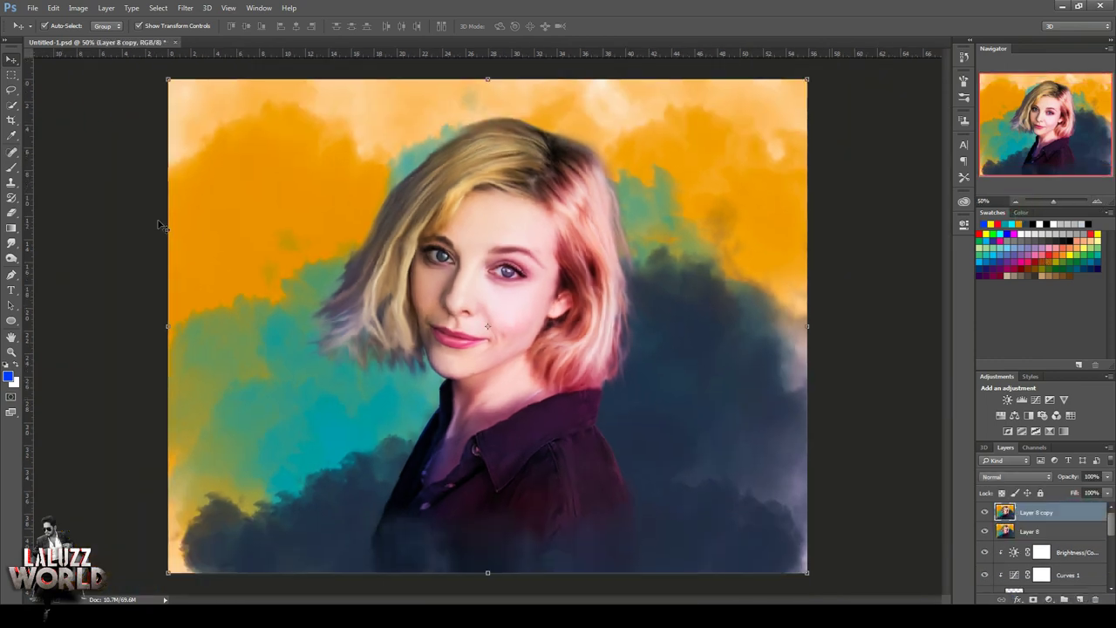
{"action": "left_click", "coordinate": [186, 8]}
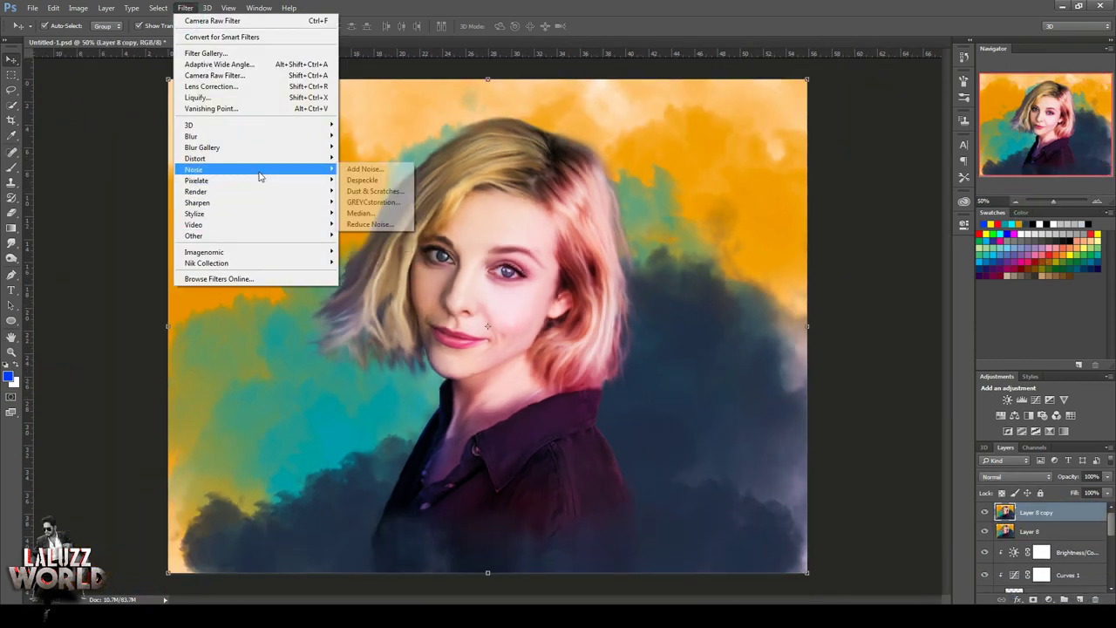
{"action": "left_click", "coordinate": [366, 174]}
{"action": "left_click_drag", "start_coordinate": [473, 319], "coordinate": [340, 397]}
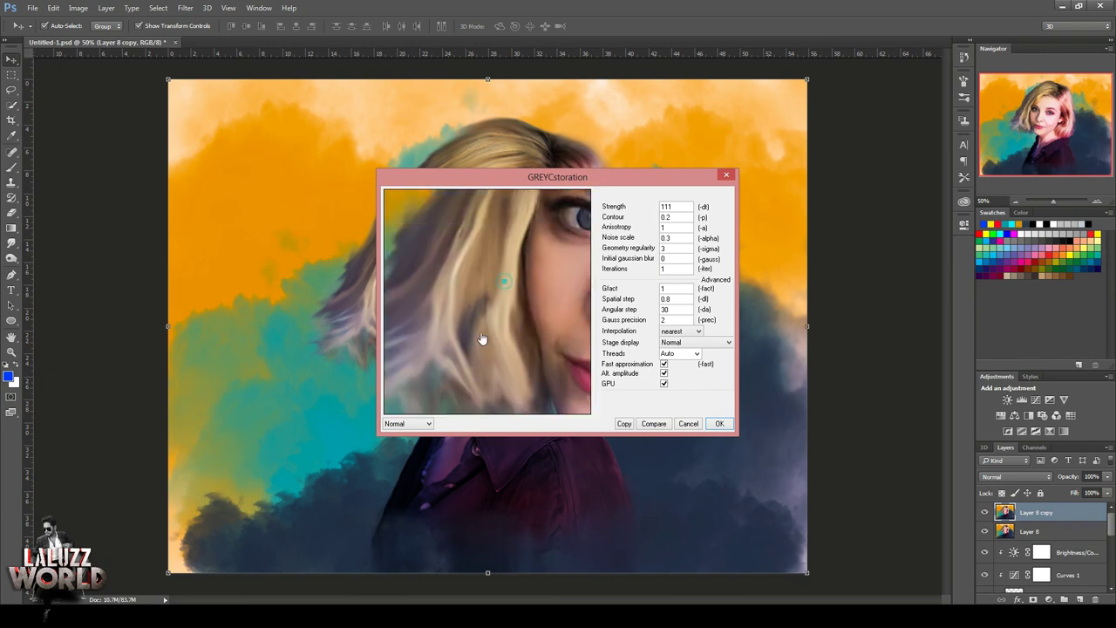
{"action": "left_click", "coordinate": [719, 424]}
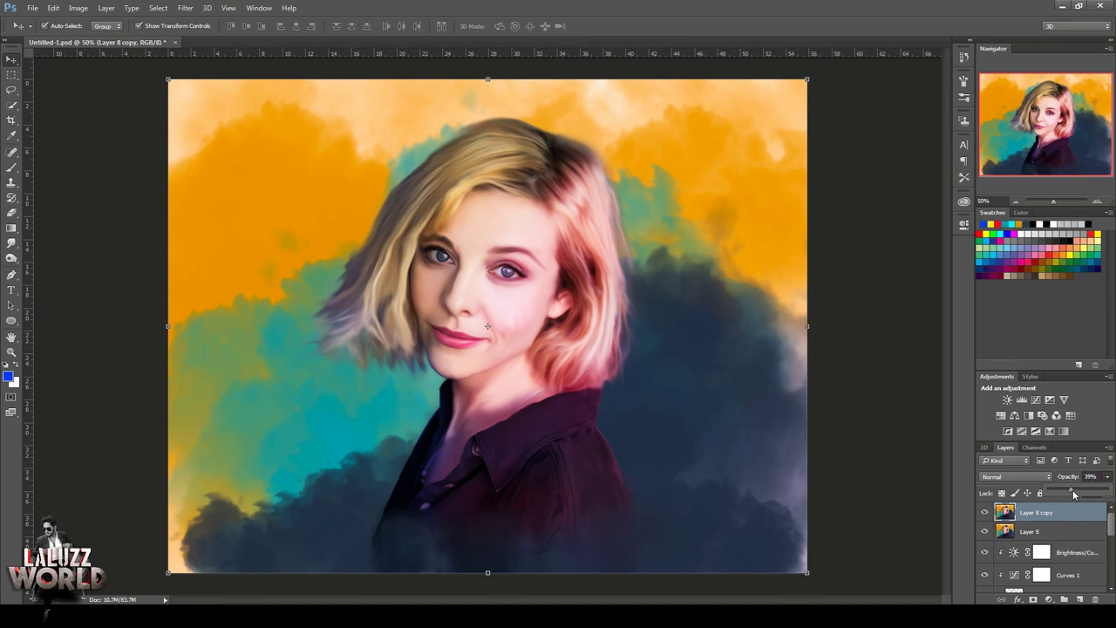
{"action": "left_click", "coordinate": [851, 446]}
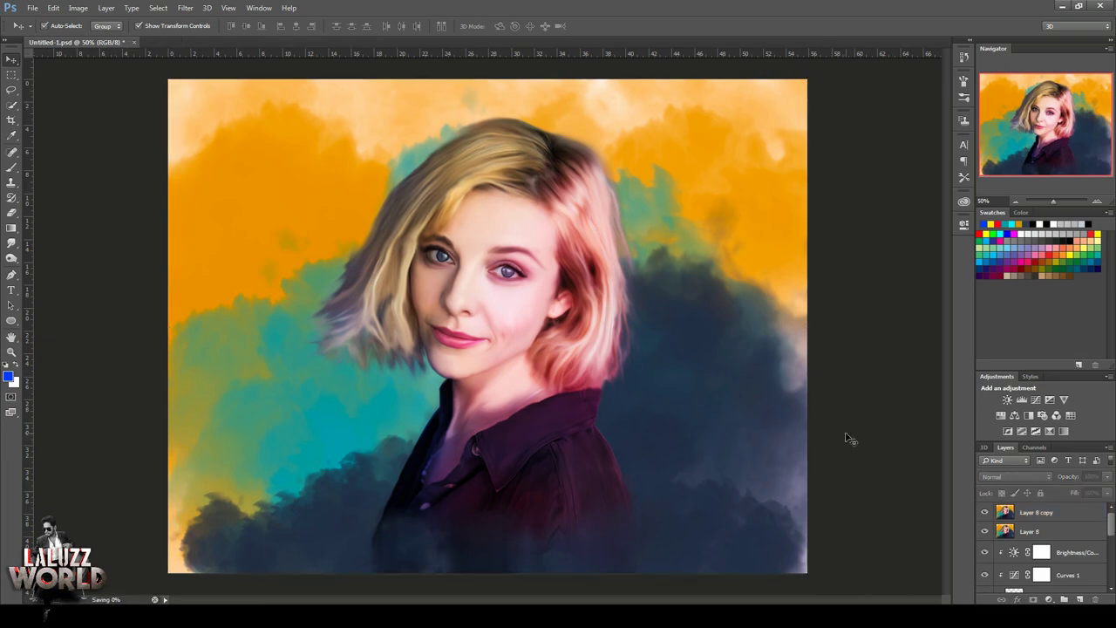